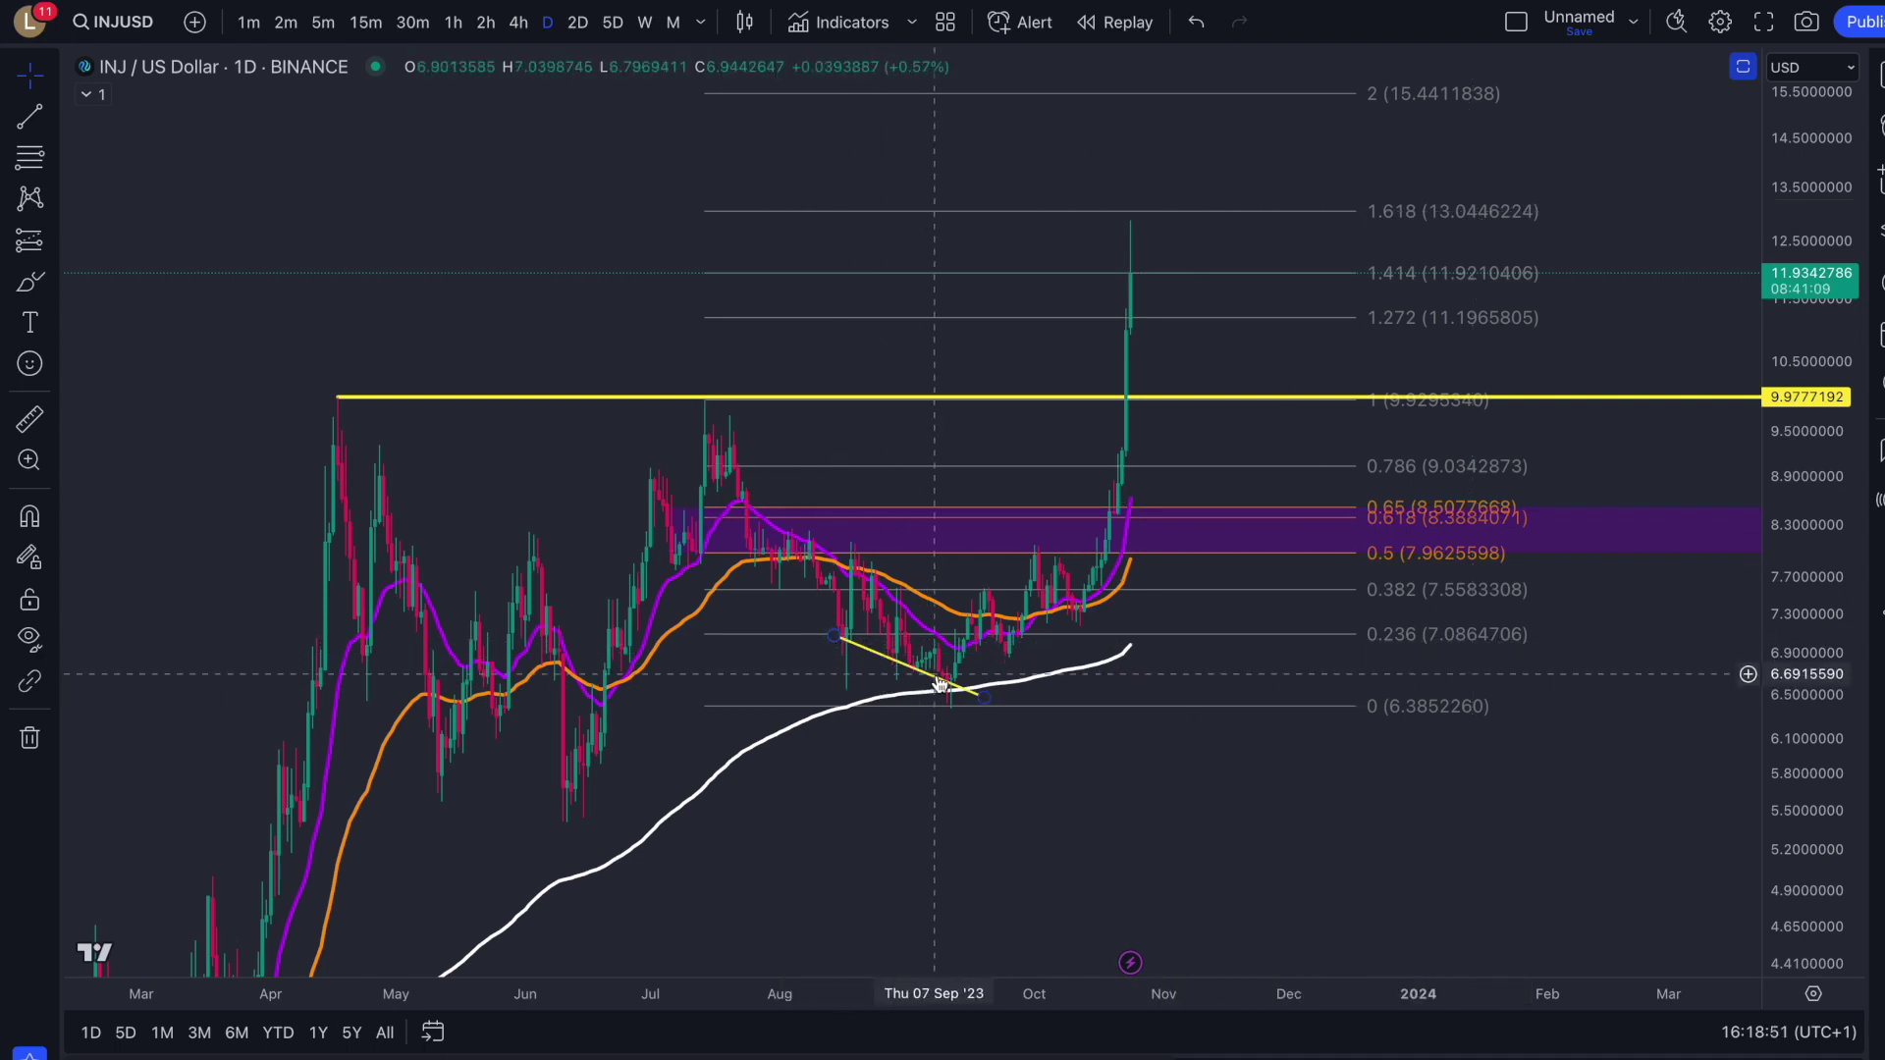
Step: Sketch trial cyan brush strokes along the purple zone and September lows, then discard them
left_click(30, 281)
mouse_move(951, 686)
left_mouse_down()
mouse_move(1043, 521)
mouse_move(993, 551)
mouse_move(1100, 553)
left_mouse_up()
left_click_drag(980, 506, 1139, 506)
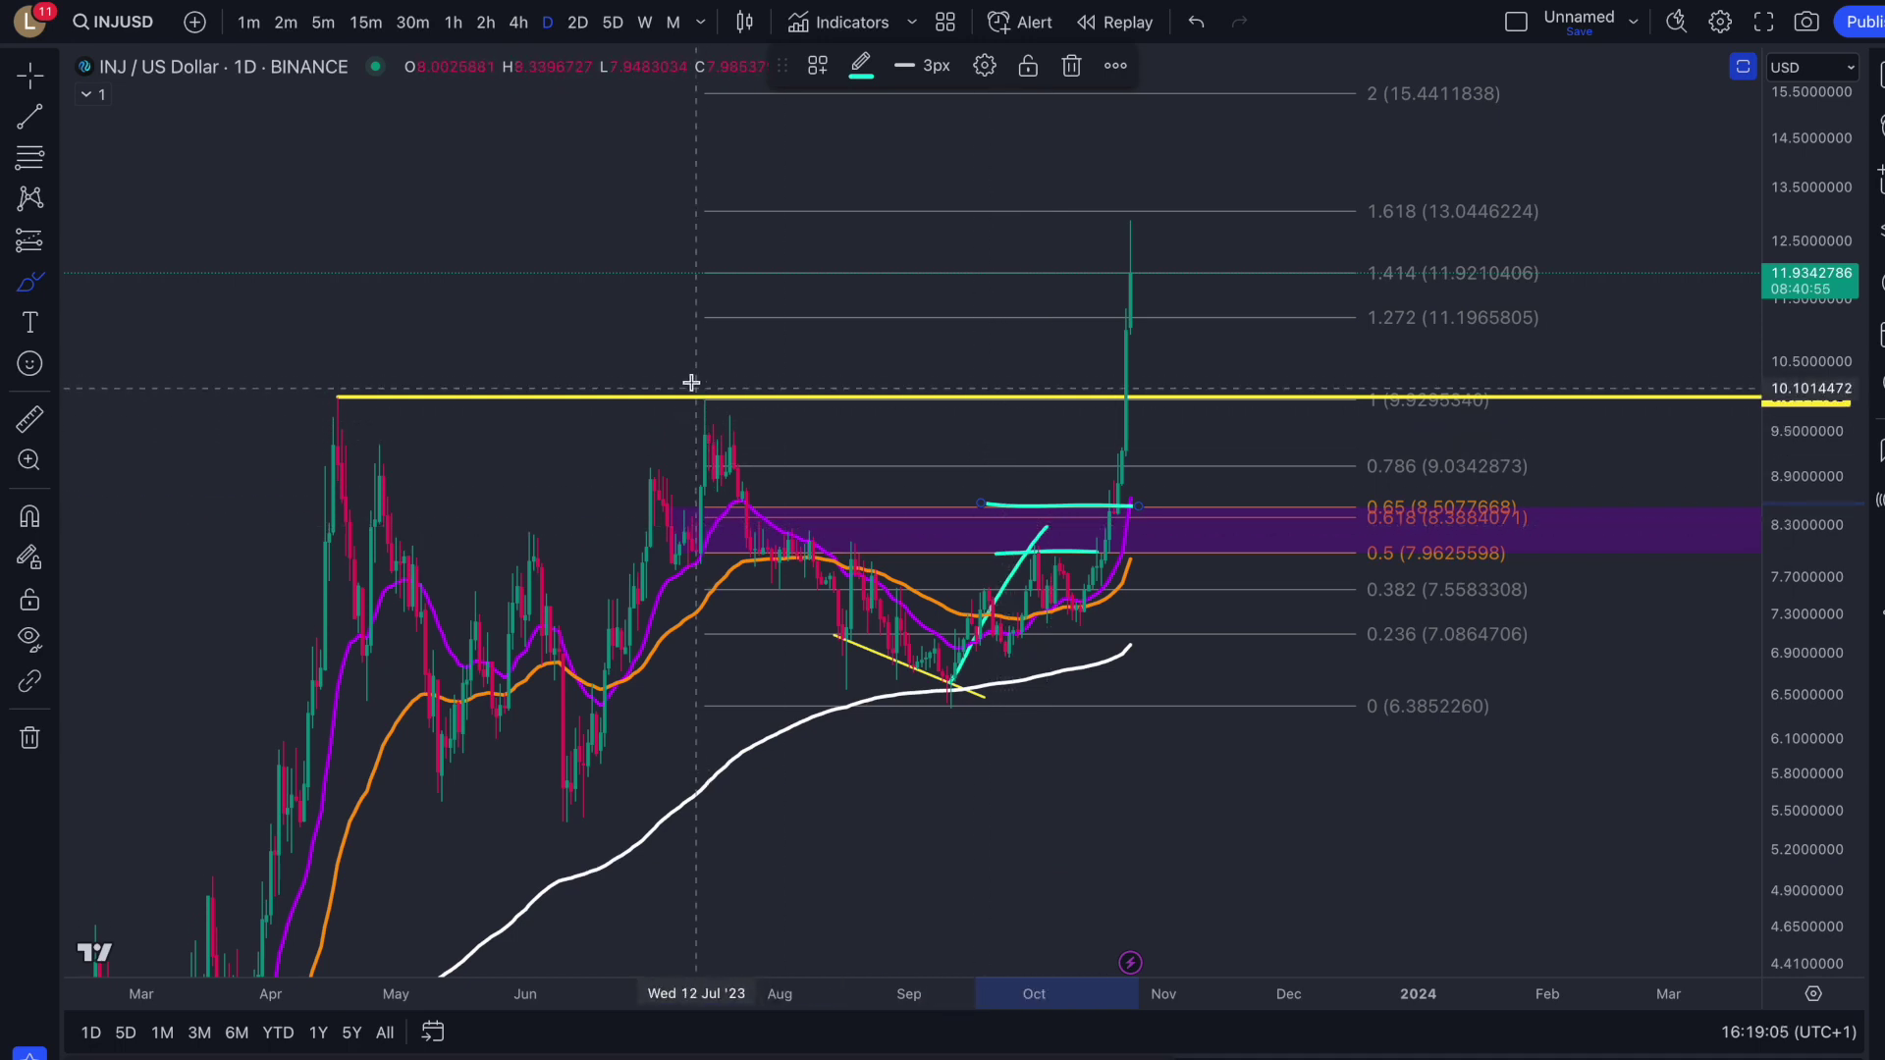
mouse_move(700, 400)
left_mouse_down()
mouse_move(808, 574)
mouse_move(941, 699)
left_mouse_up()
left_click_drag(825, 707, 1010, 681)
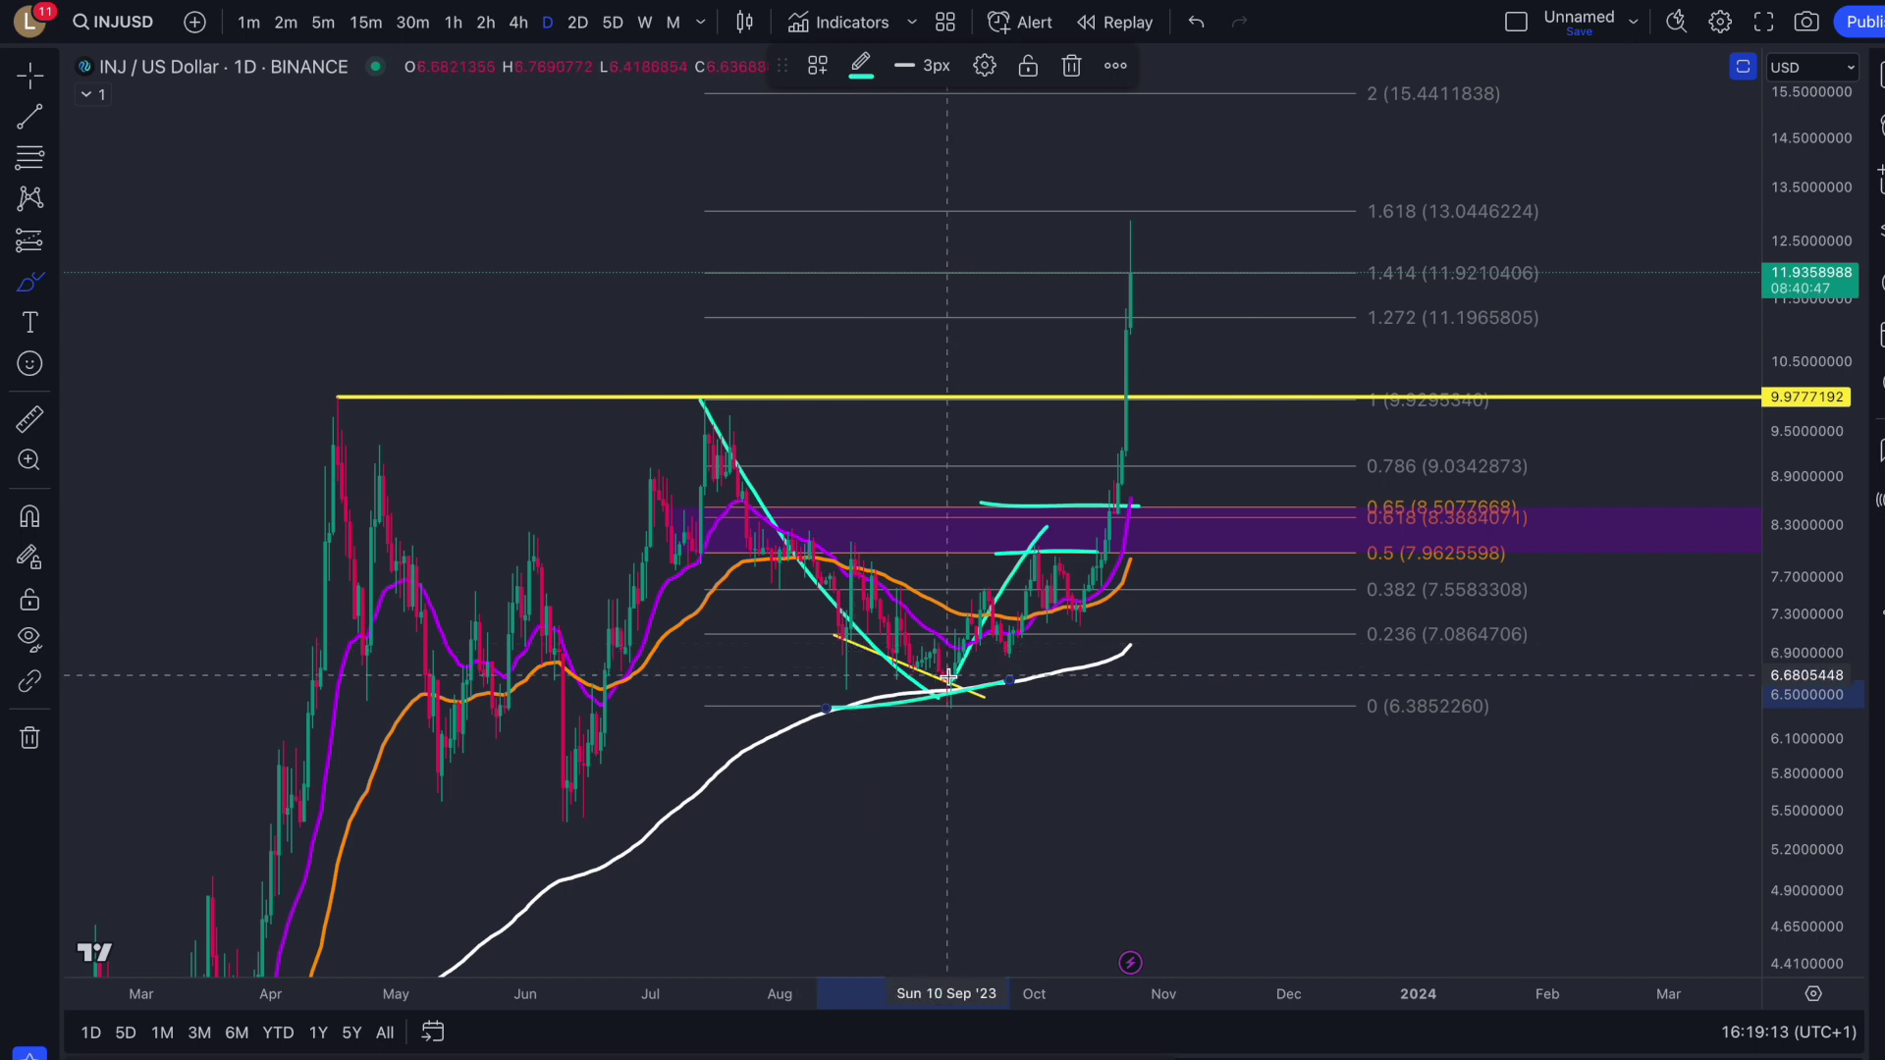
key("Delete")
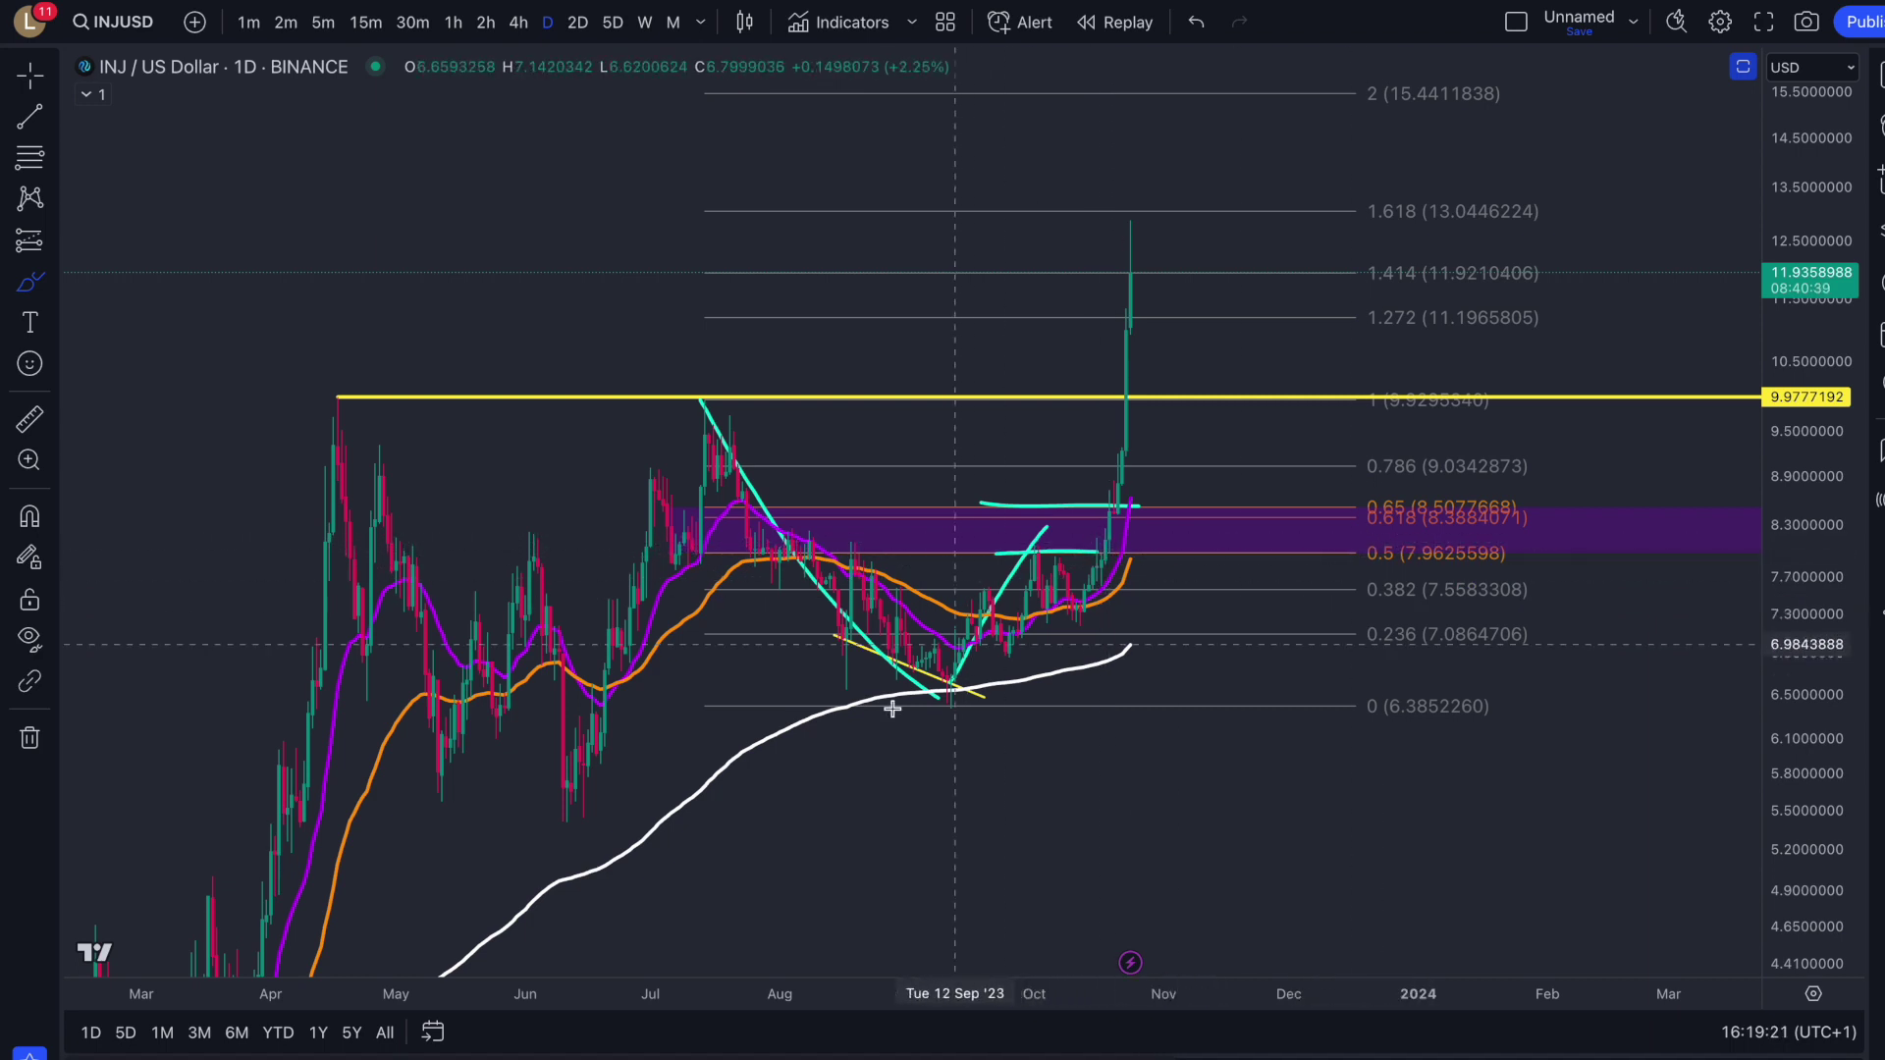
left_click_drag(833, 682, 1011, 685)
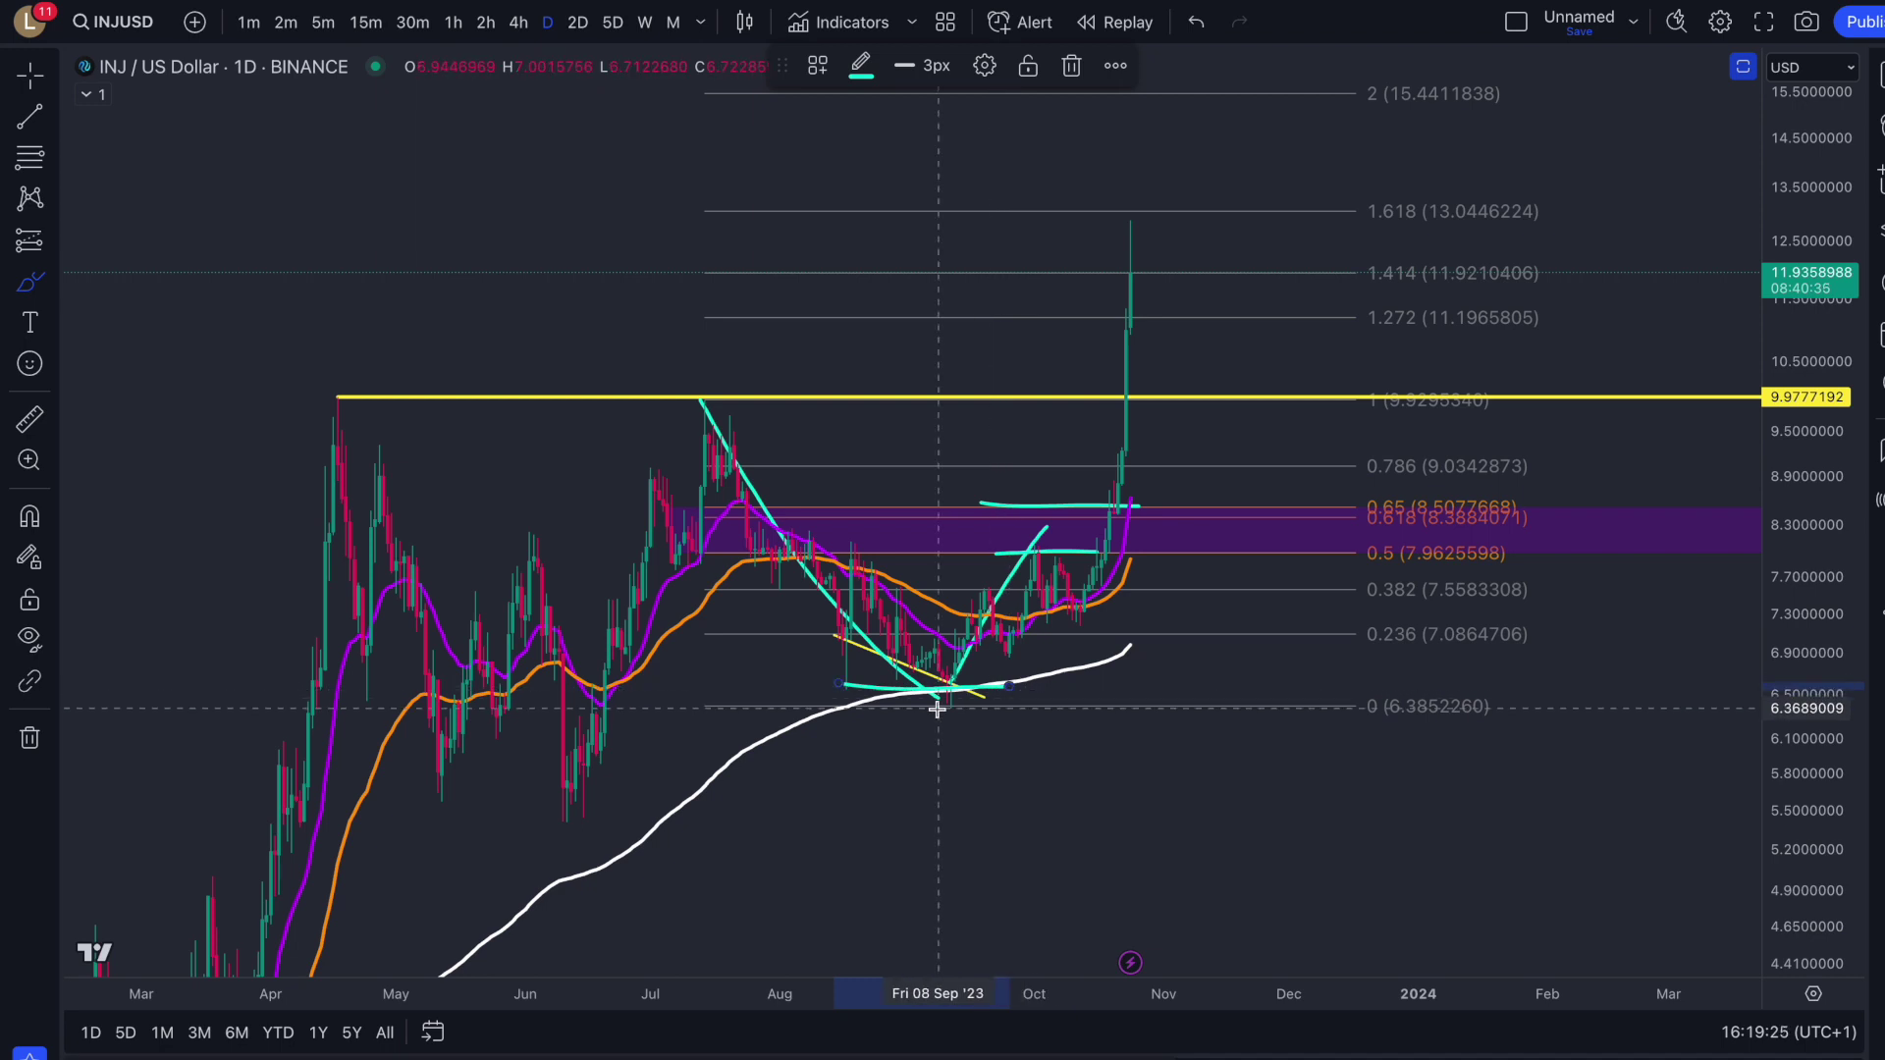
key("ctrl+z")
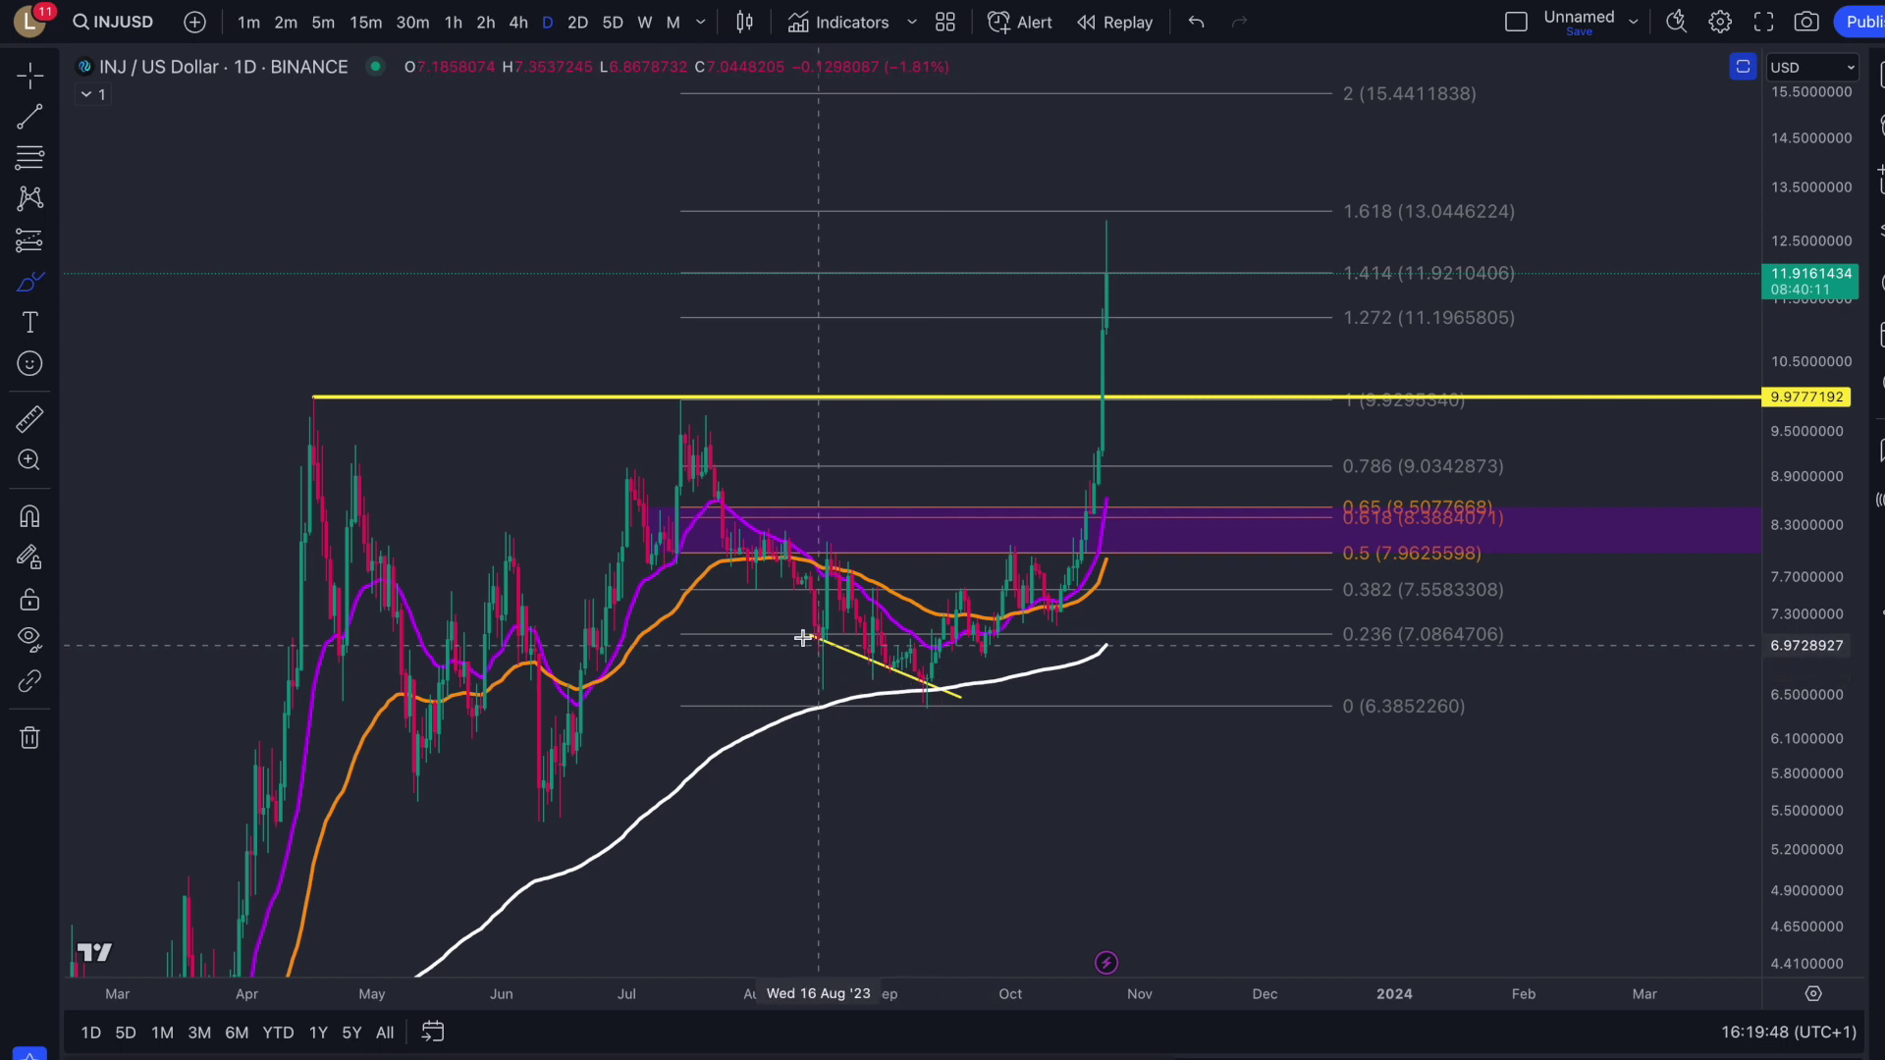
scroll(793, 634, "up", 1)
left_click(27, 72)
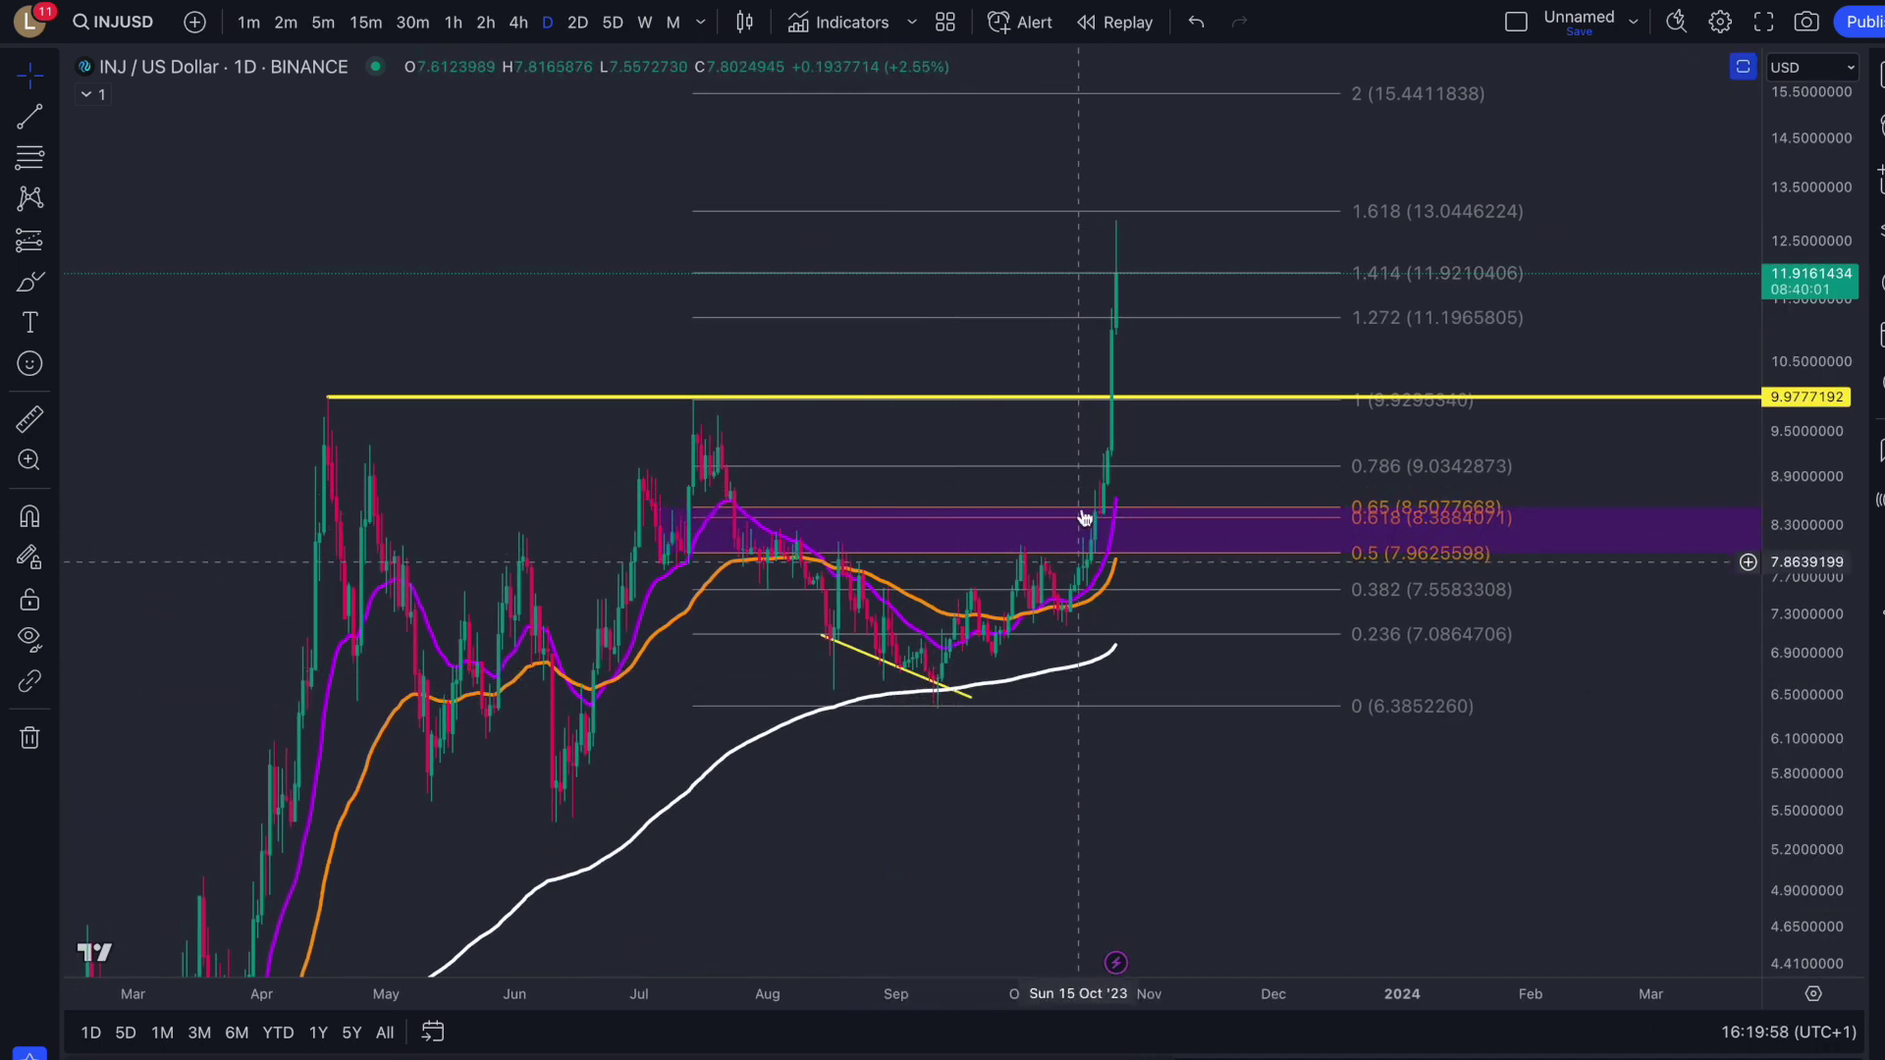
Step: Try another cyan sketch from the July high toward October, then undo it
key("alt+b")
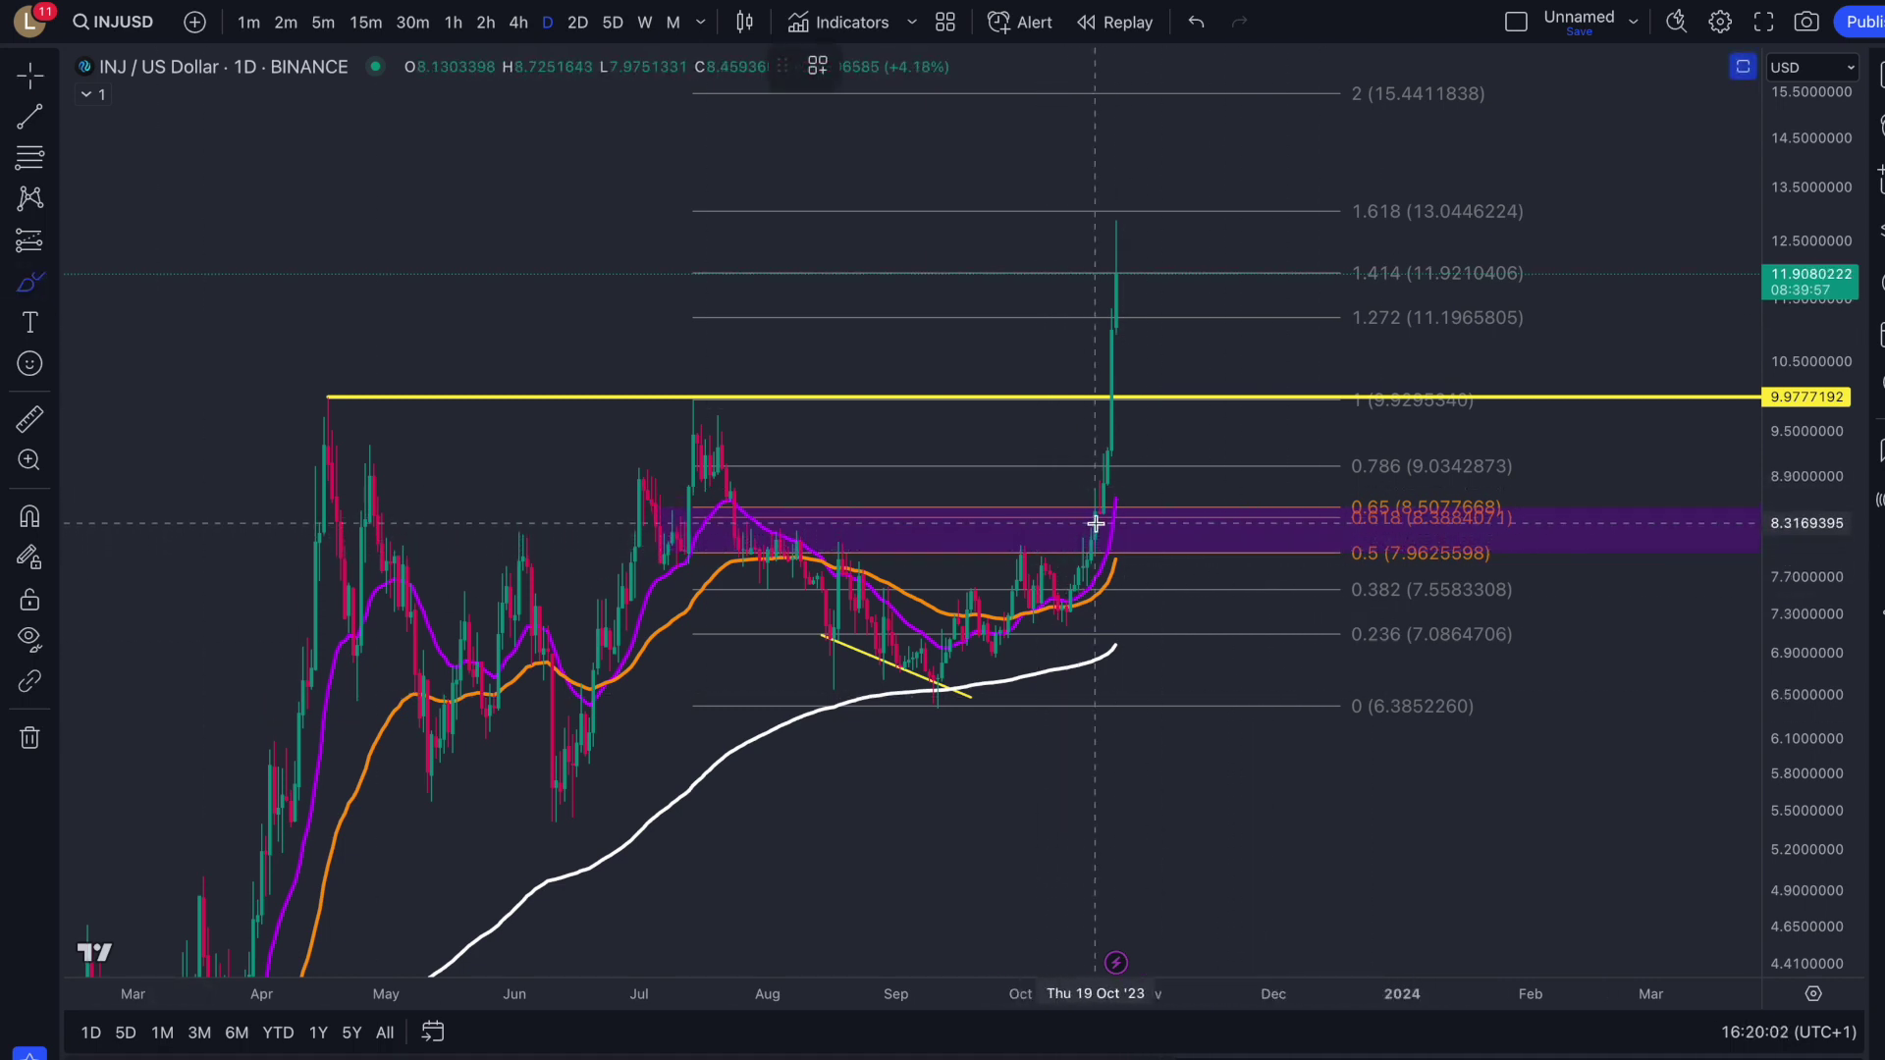
mouse_move(680, 398)
left_mouse_down()
mouse_move(872, 701)
mouse_move(1077, 526)
mouse_move(1223, 834)
left_mouse_up()
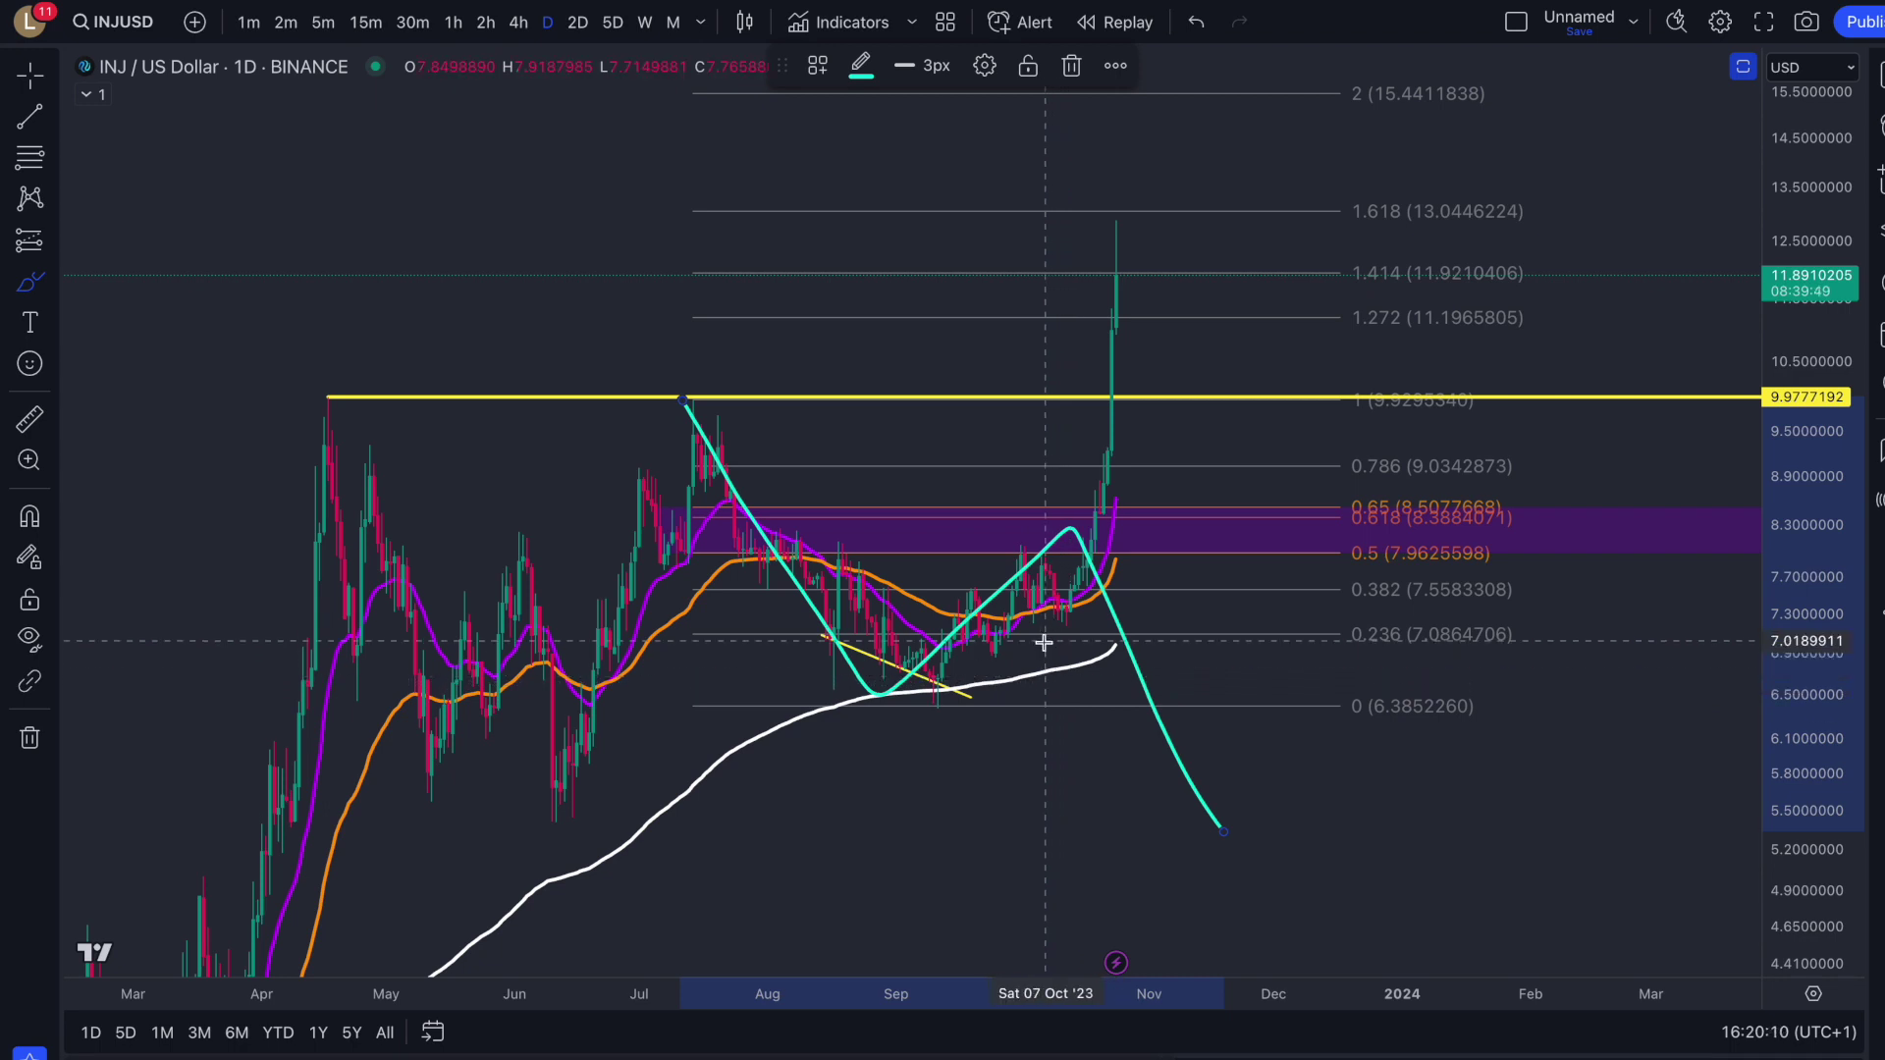
key("ctrl+z")
left_click(1017, 624)
left_click_drag(1017, 624, 1060, 611)
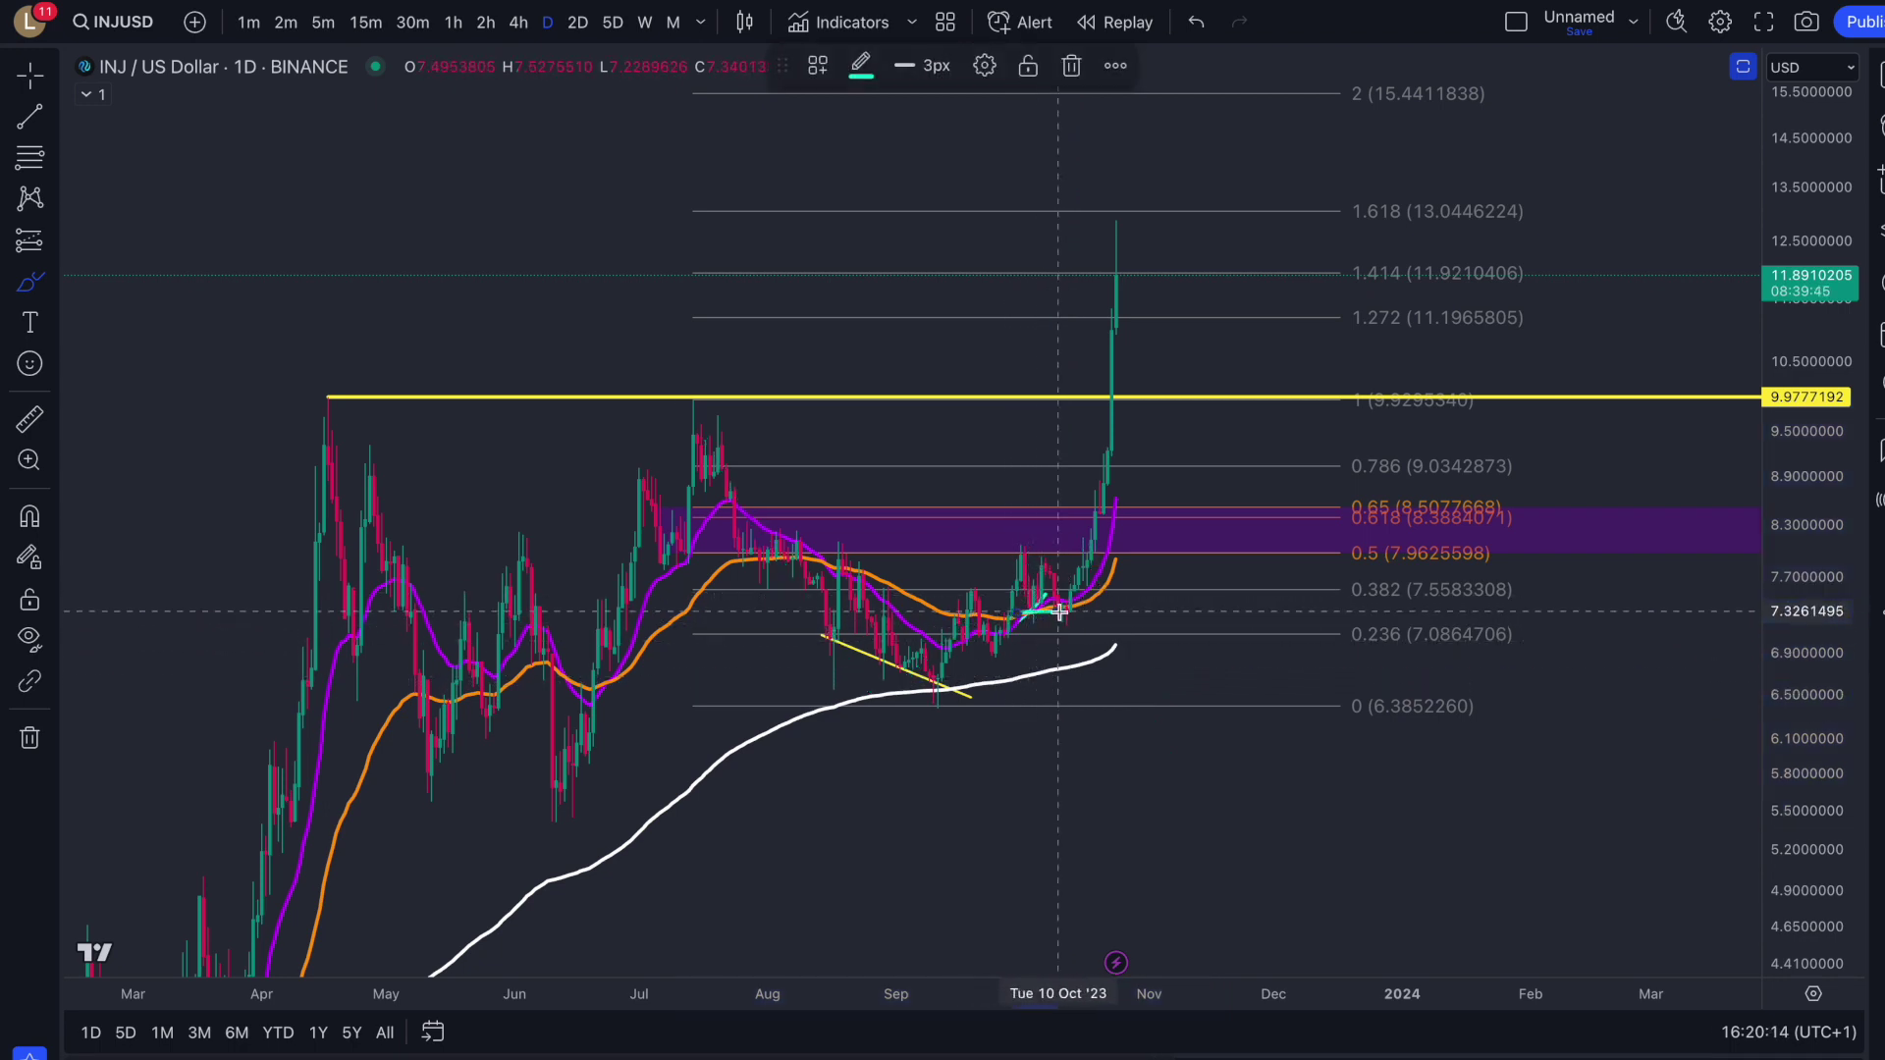
key("ctrl+z")
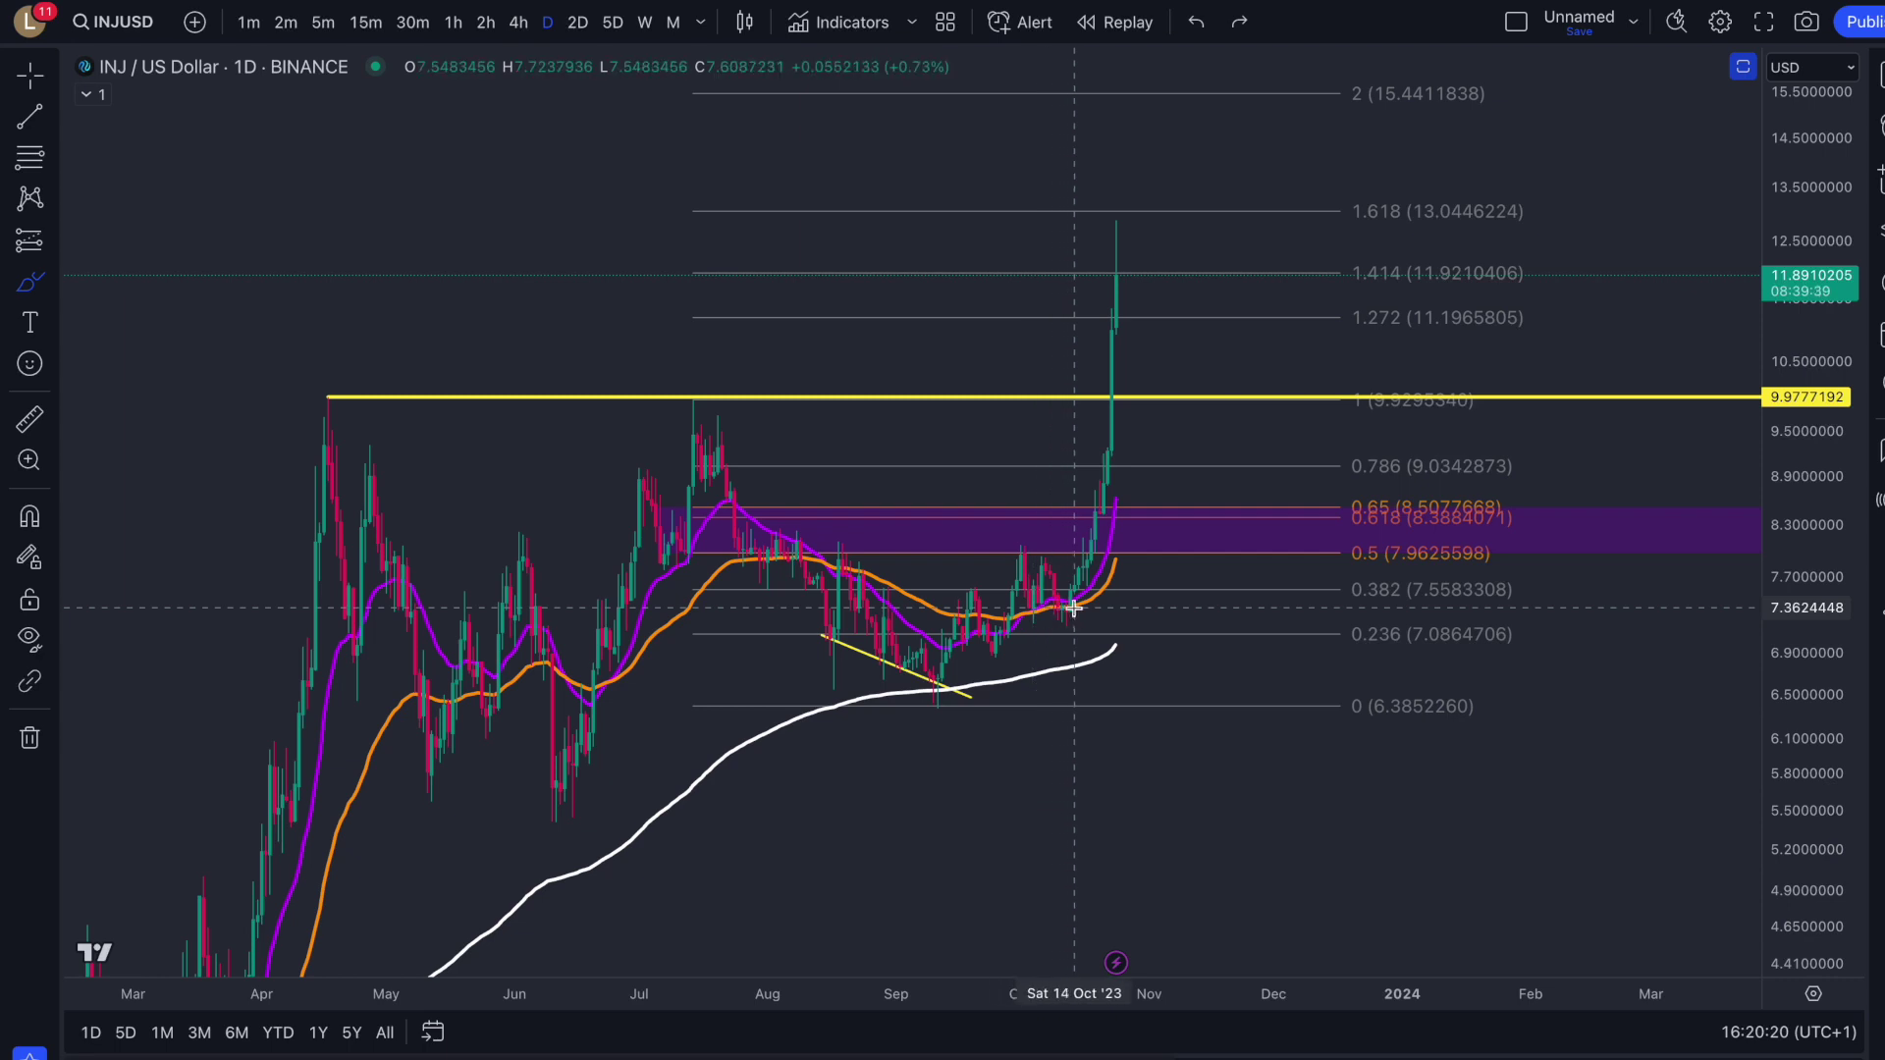
Step: Underline the October base, ring the 1 level, circle both breakouts, and box the 1.272–1.618 targets
key("alt+r")
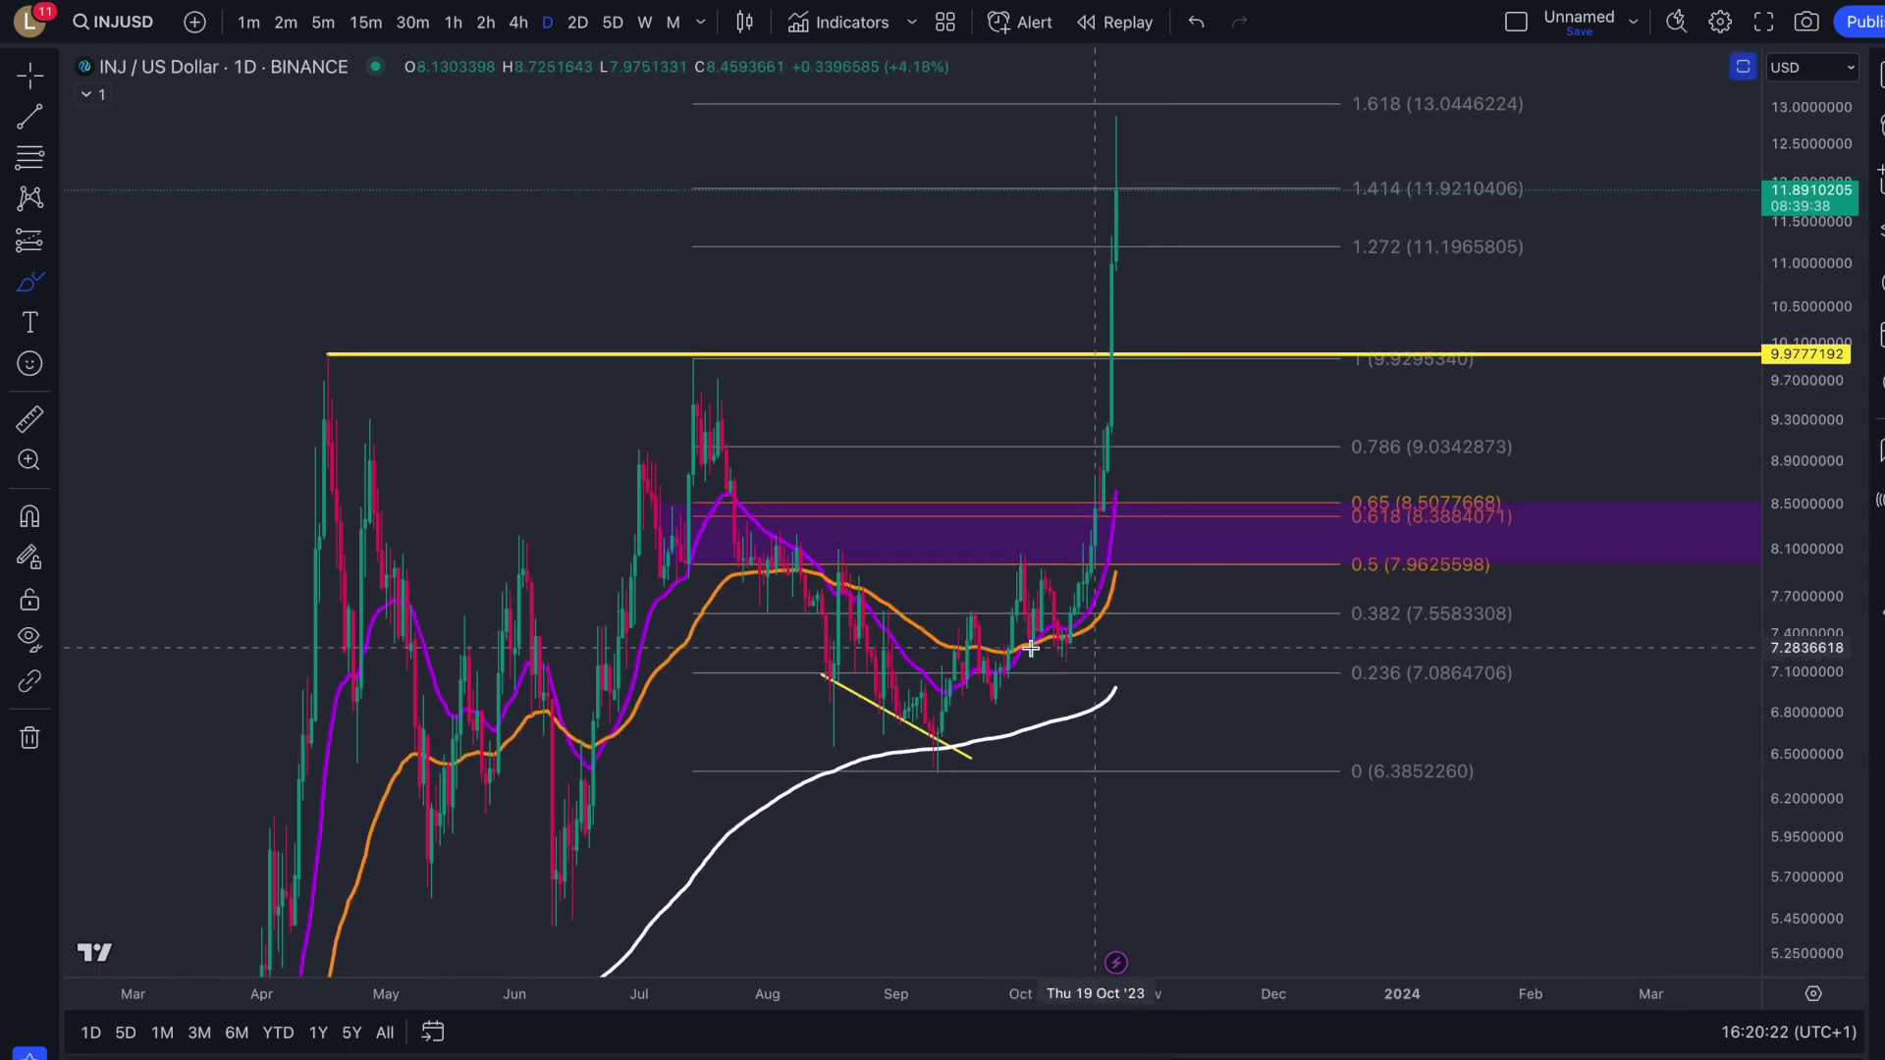
left_click_drag(1025, 658, 1132, 658)
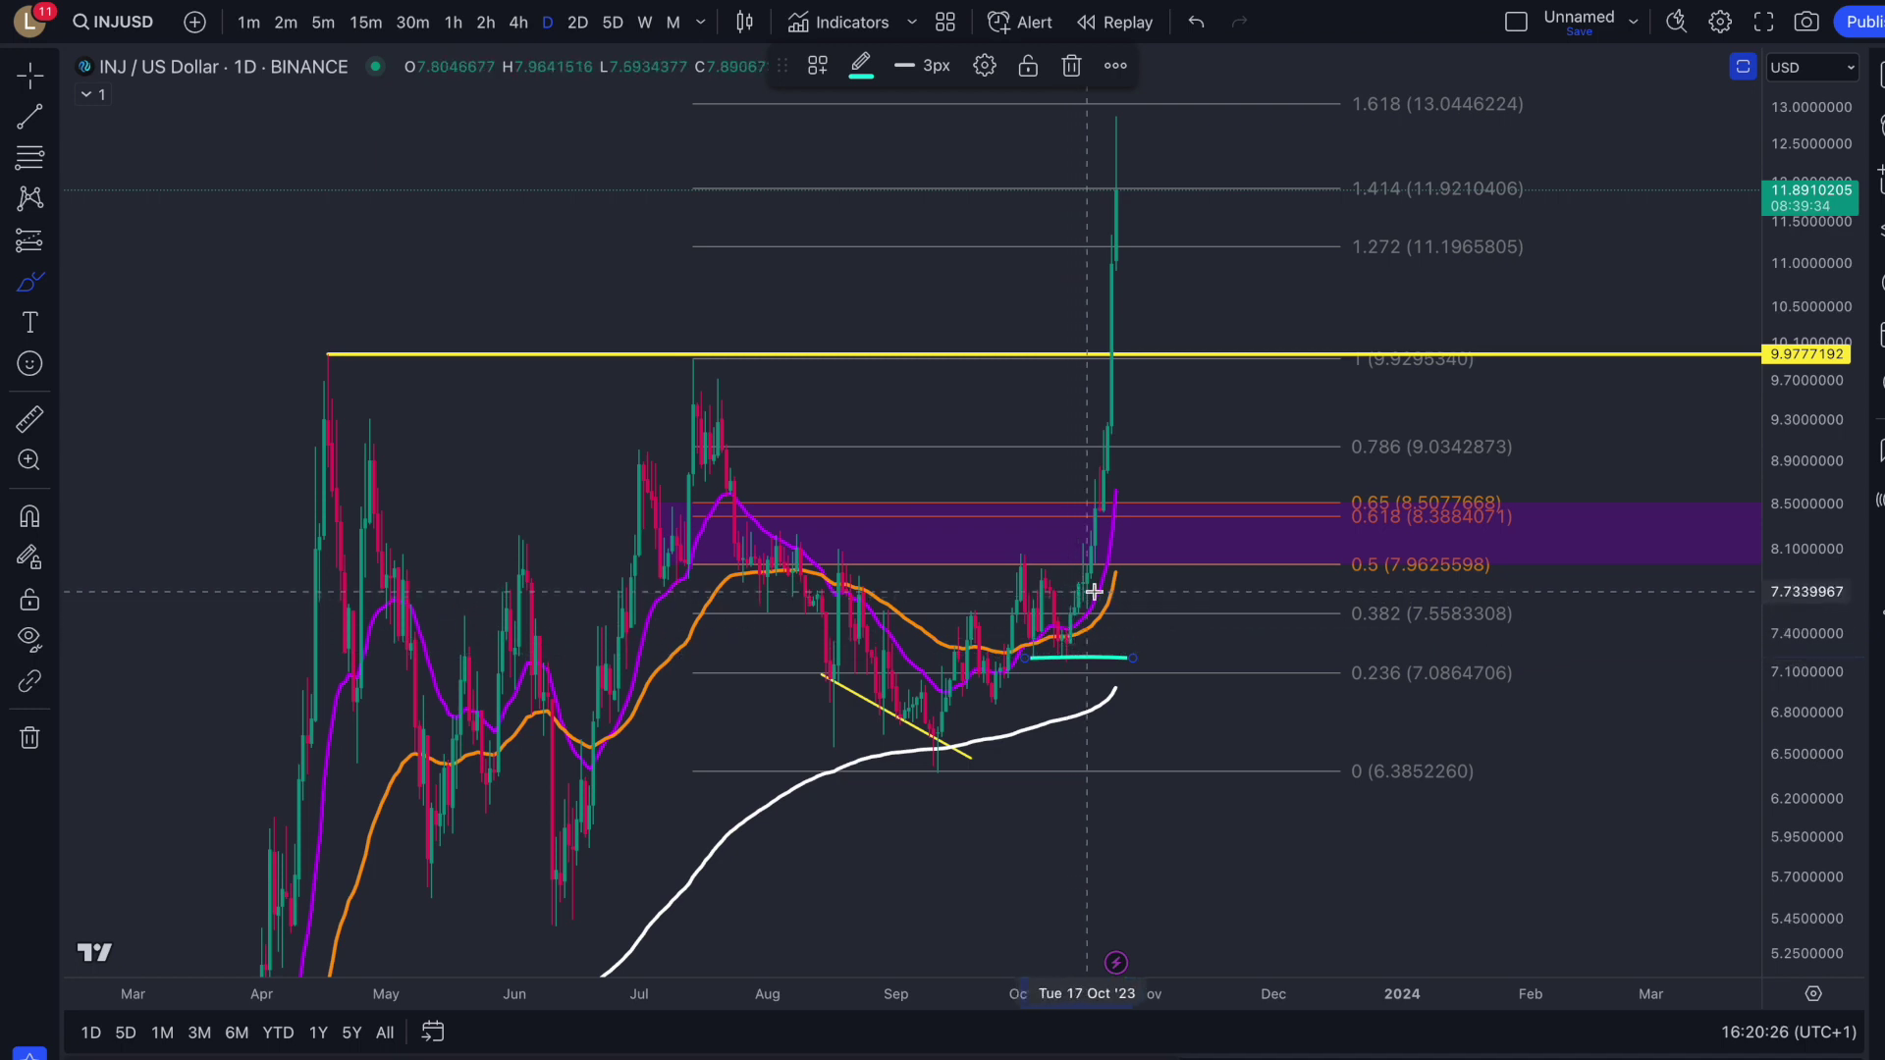
left_click_drag(1800, 629, 1800, 664)
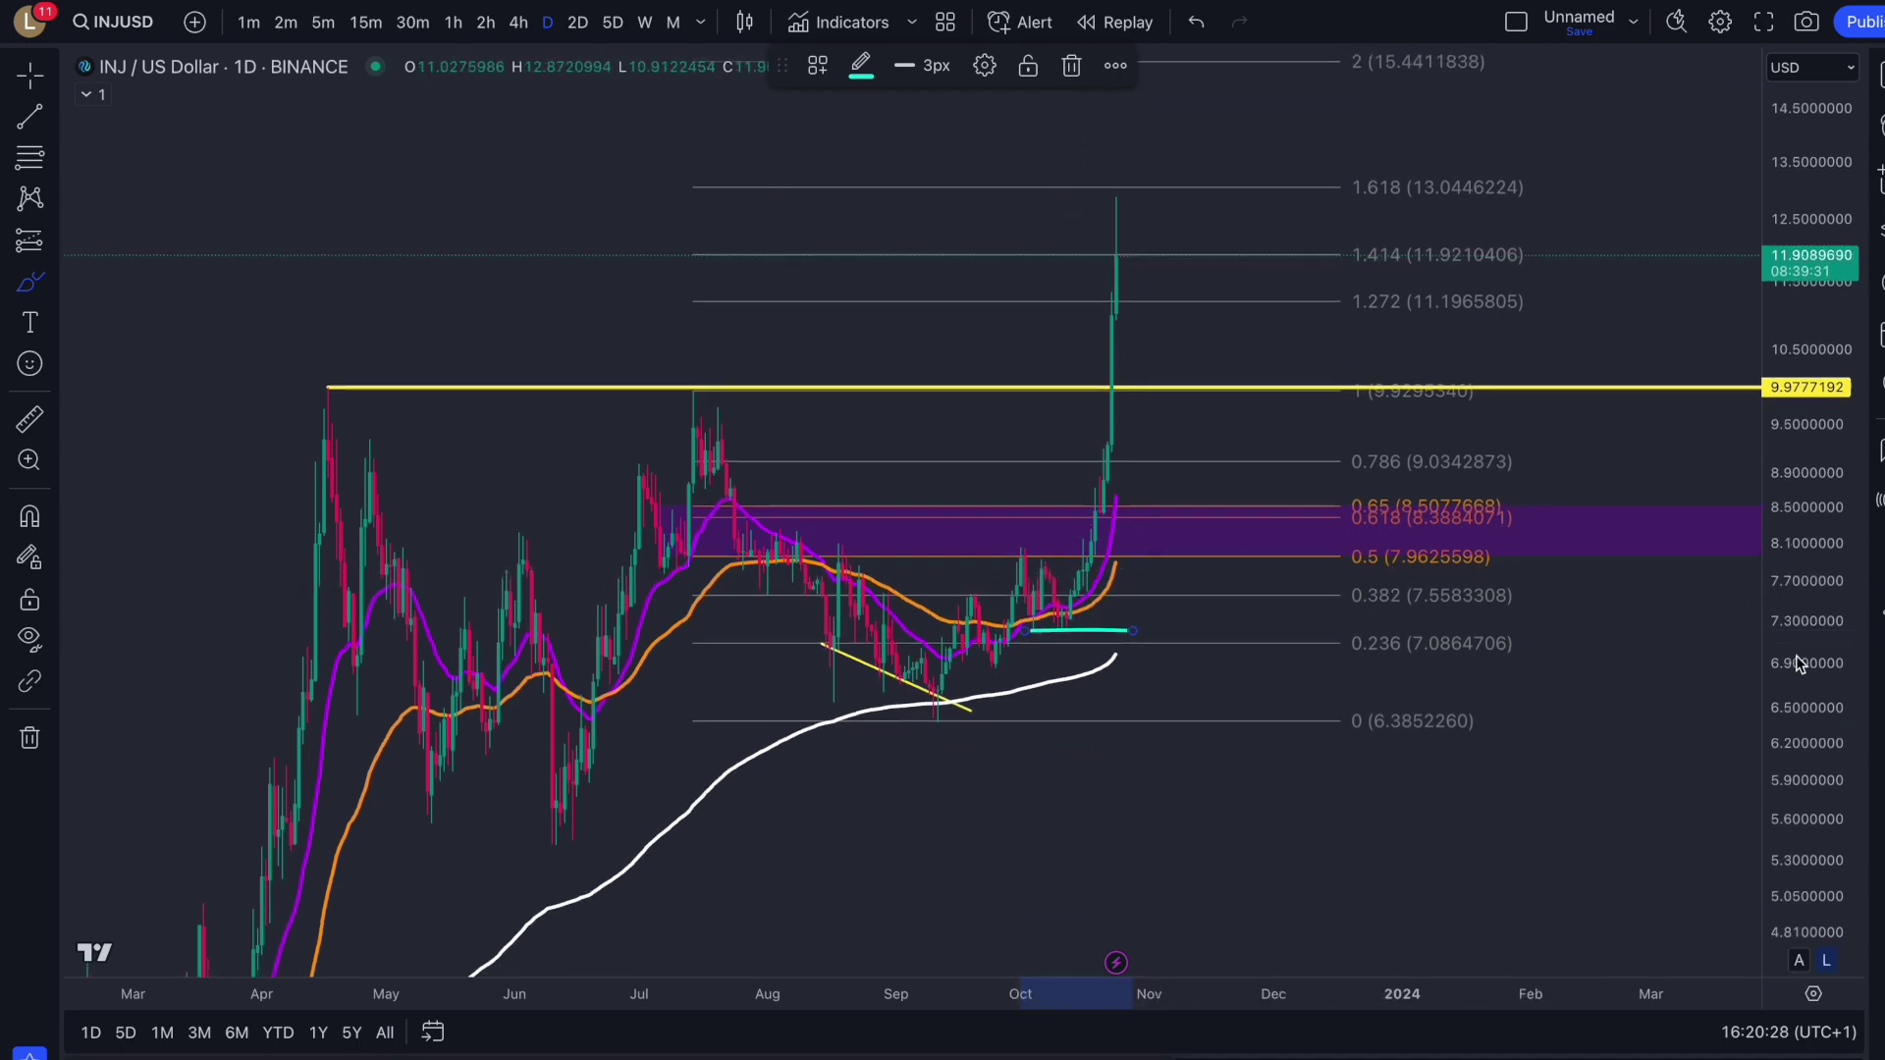
mouse_move(1097, 507)
left_mouse_down()
mouse_move(1128, 535)
mouse_move(1097, 507)
left_mouse_up()
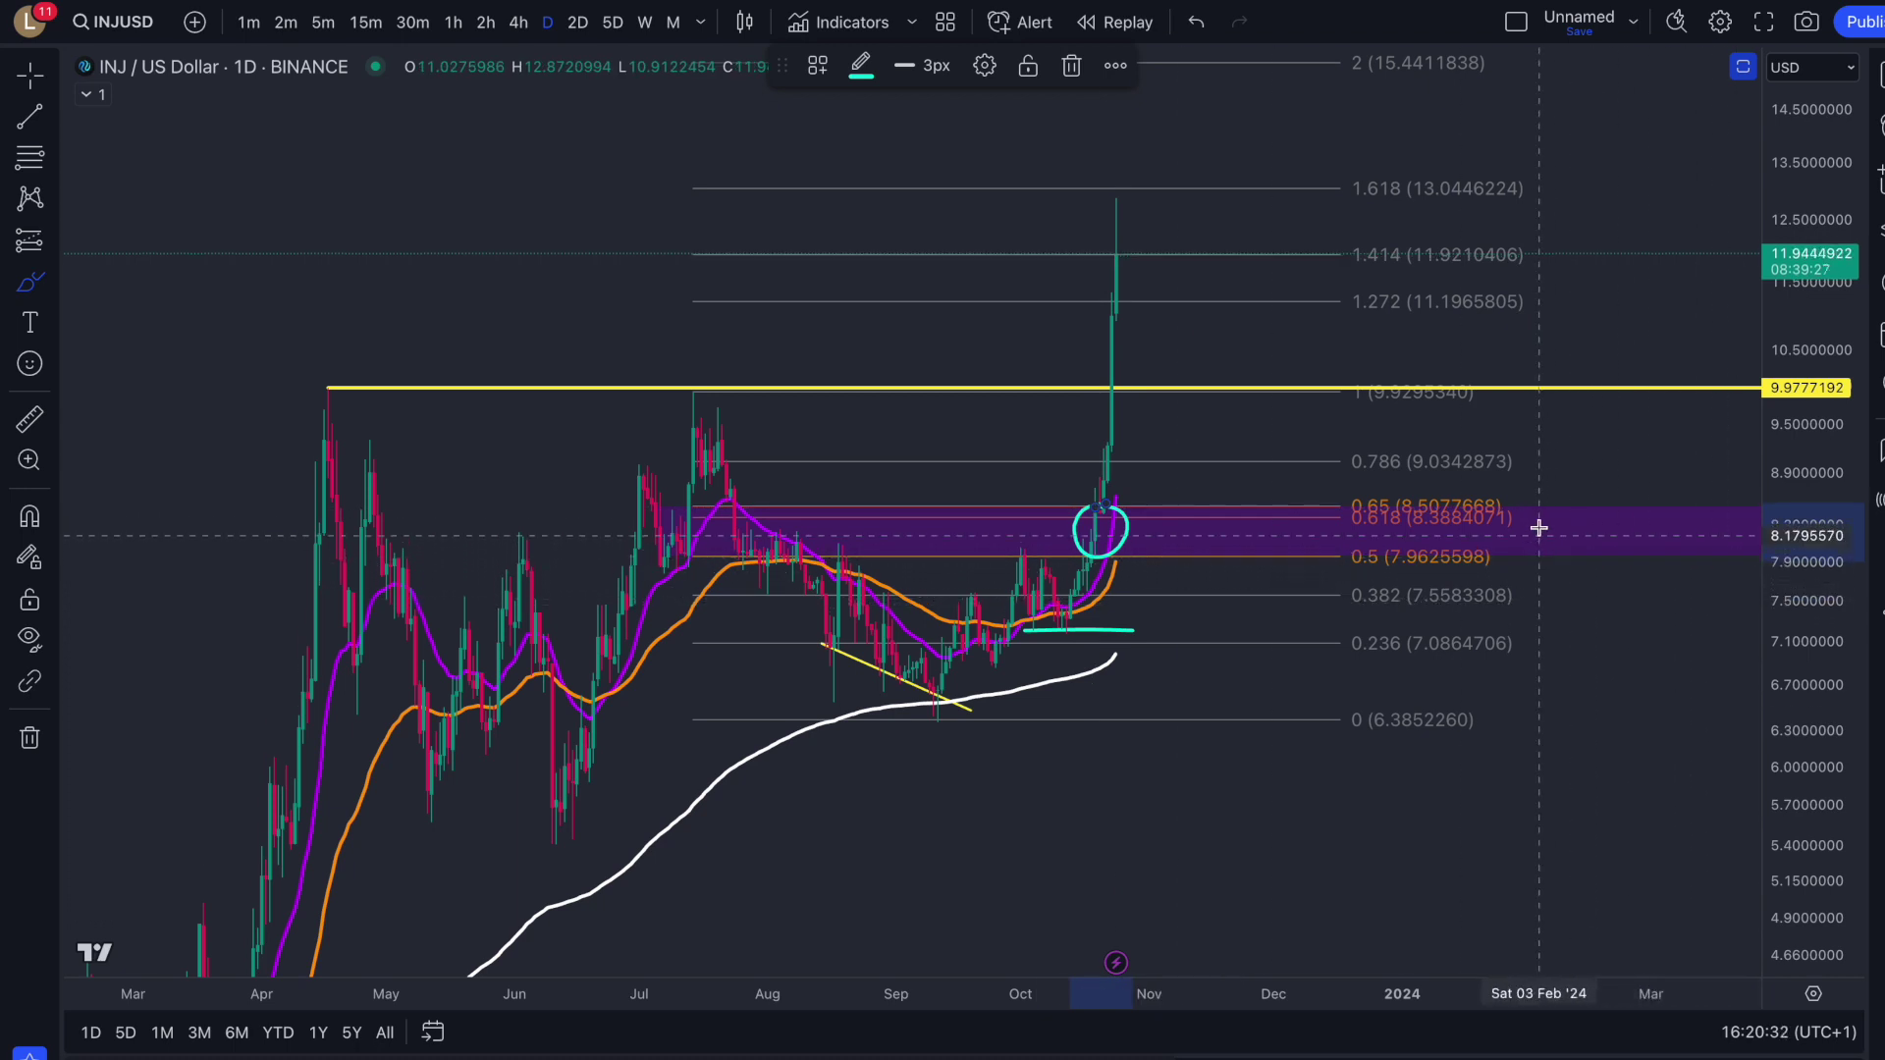
mouse_move(1363, 318)
left_mouse_down()
mouse_move(1565, 311)
mouse_move(1346, 147)
mouse_move(1316, 242)
mouse_move(1396, 309)
left_mouse_up()
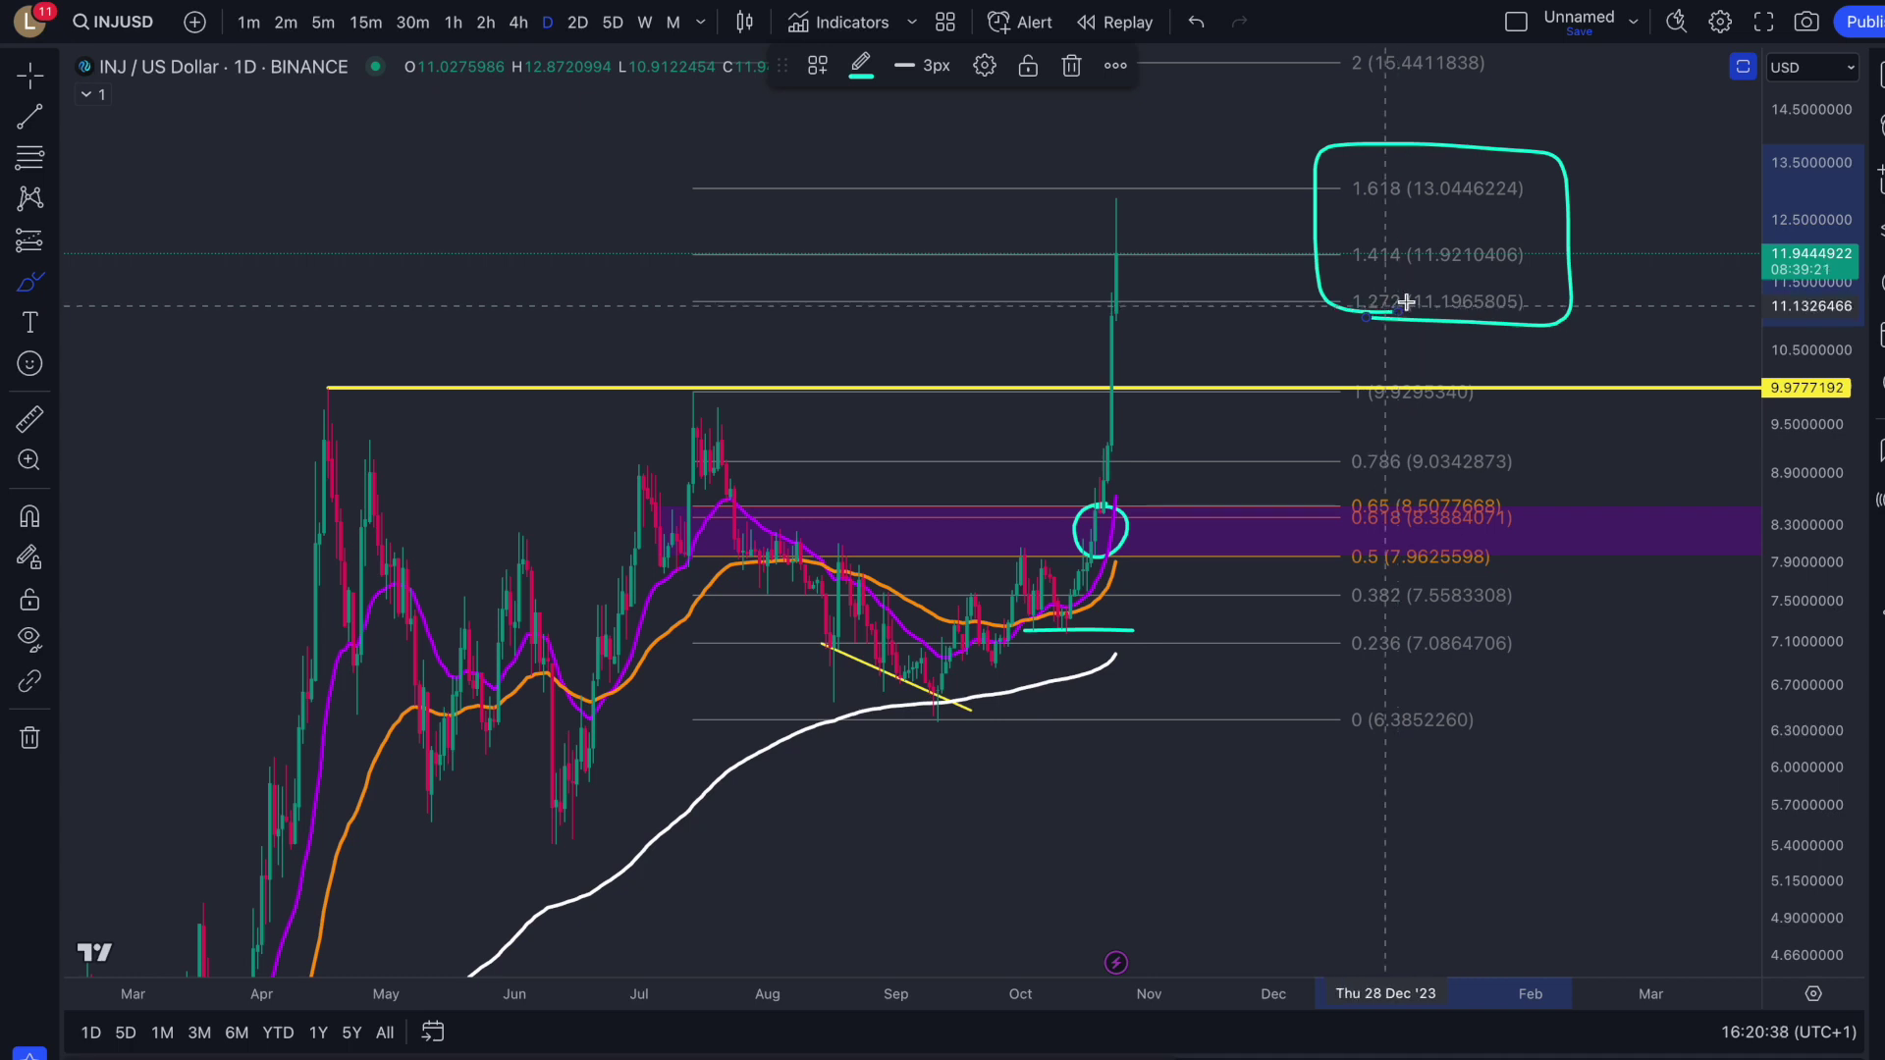
mouse_move(1343, 409)
left_mouse_down()
mouse_move(1404, 411)
mouse_move(1468, 376)
mouse_move(1337, 388)
mouse_move(1411, 406)
left_mouse_up()
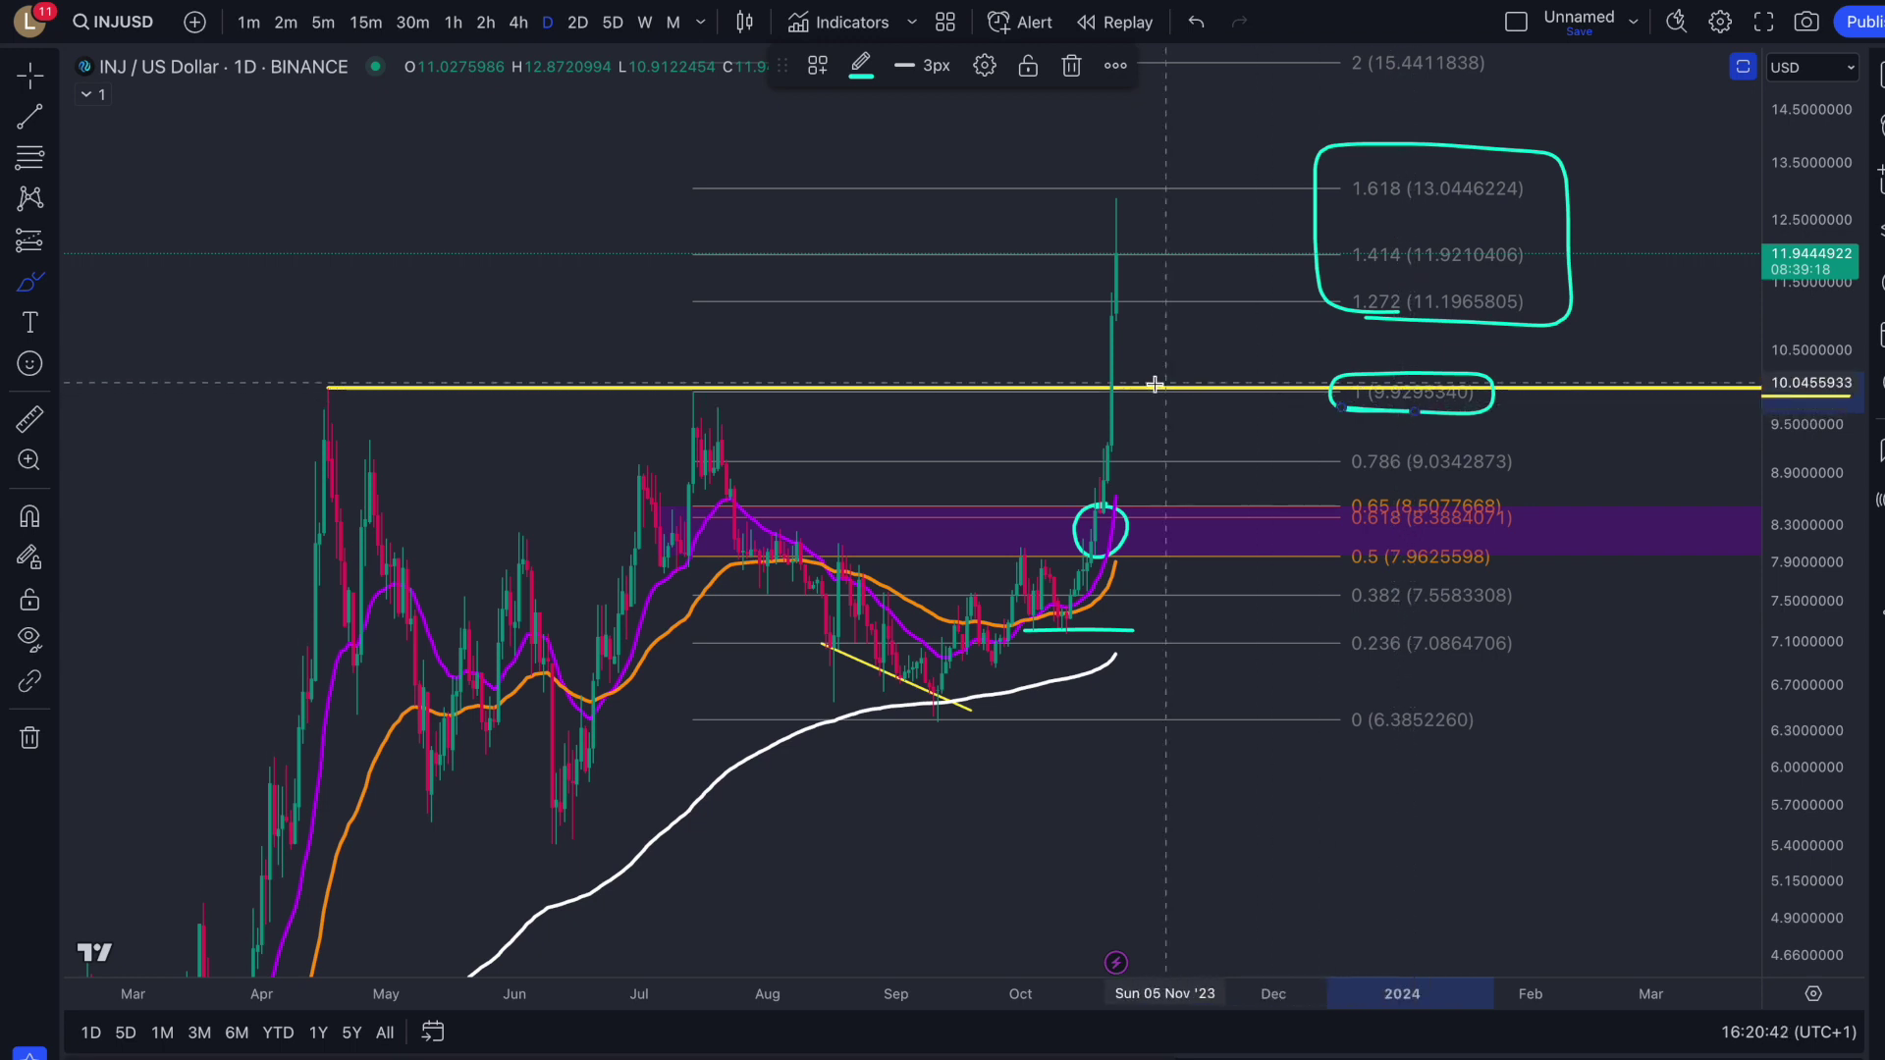
mouse_move(1183, 385)
left_mouse_down()
mouse_move(1149, 400)
mouse_move(1107, 377)
left_mouse_up()
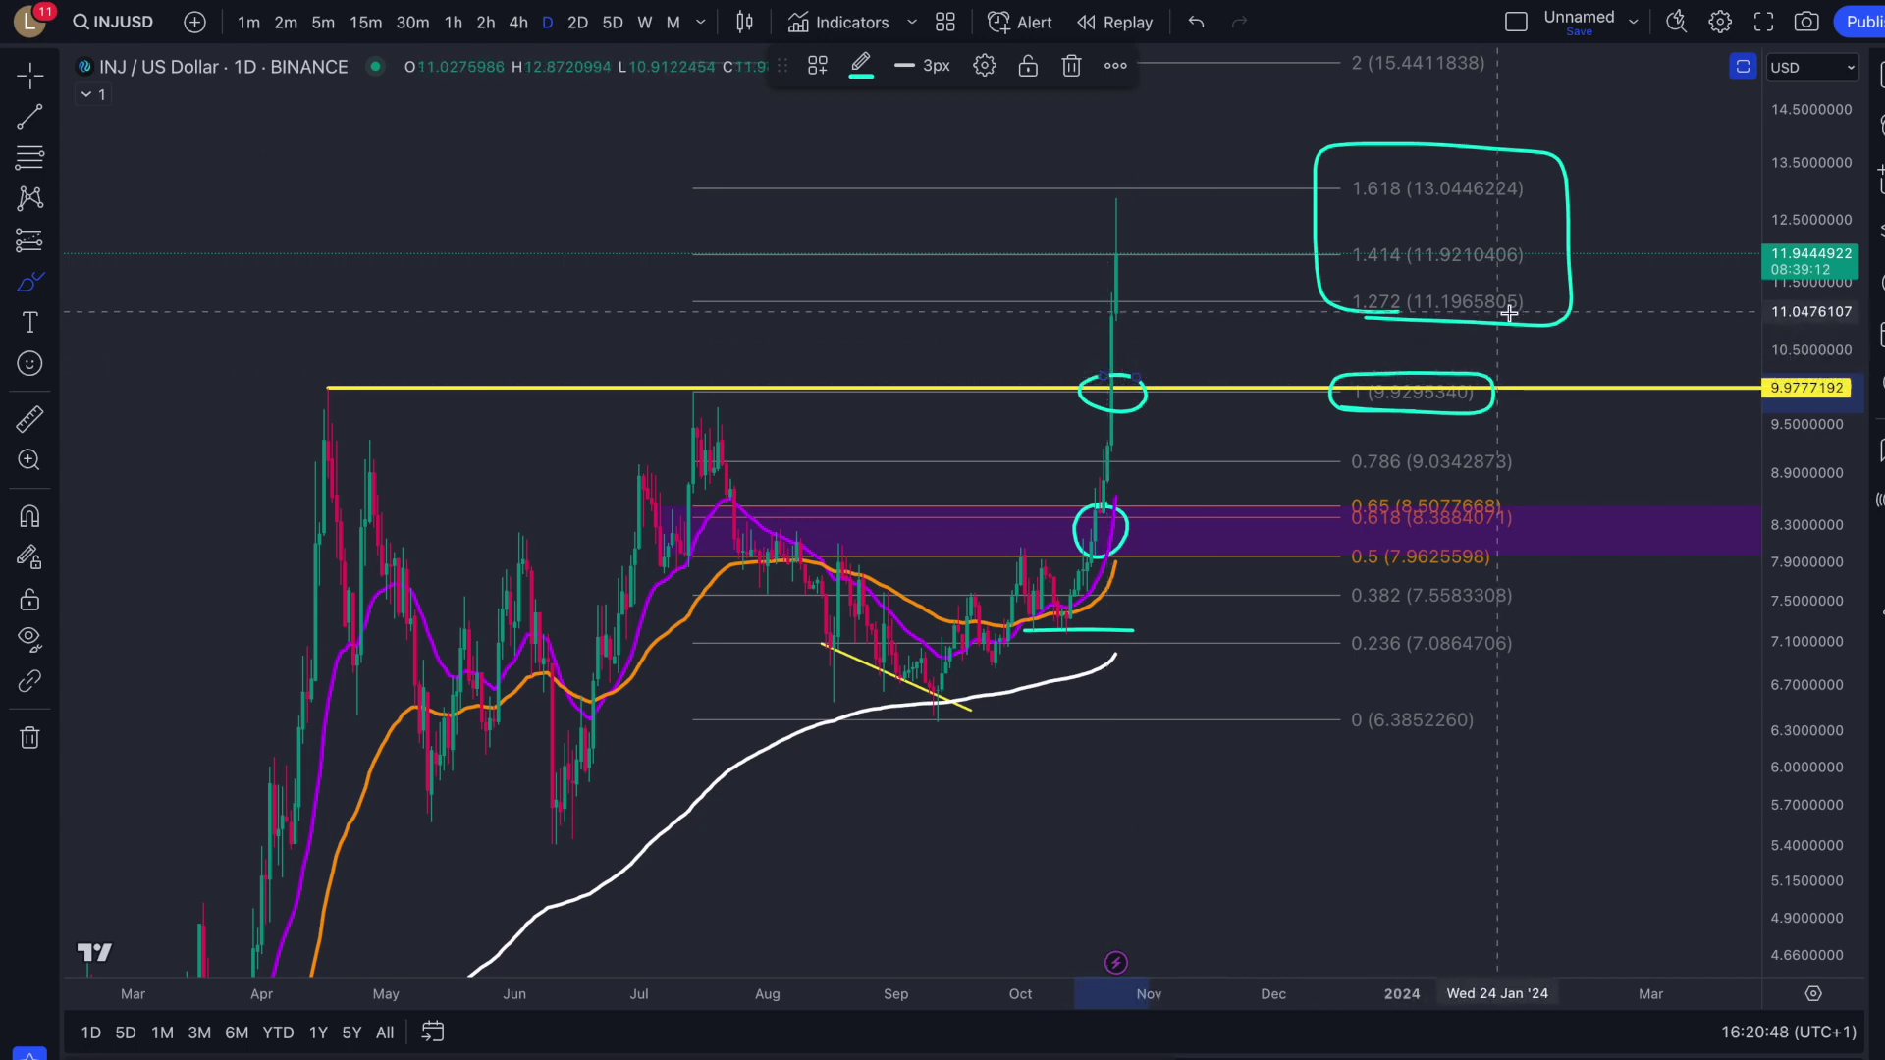
left_click(29, 419)
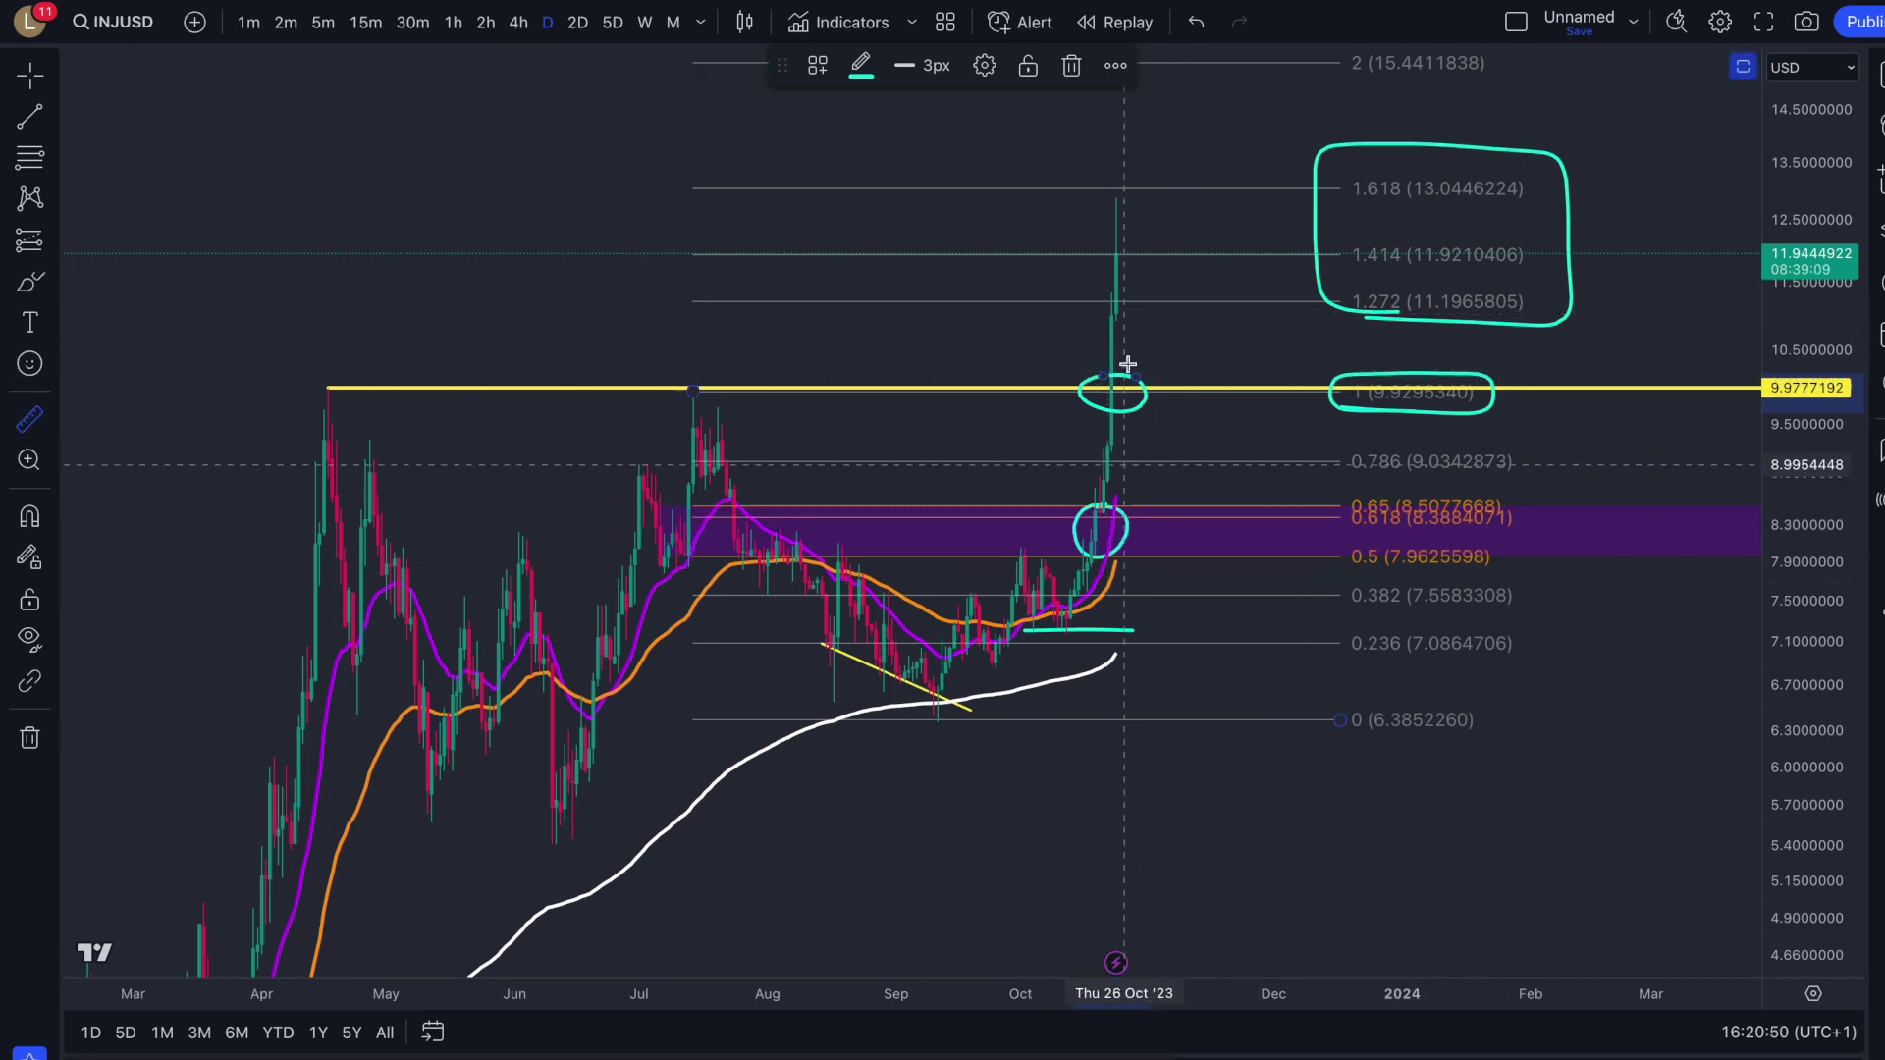
Step: Measure the 28.79% rise from the yellow line to the spike top, then clear it
left_click_drag(1119, 387, 1179, 302)
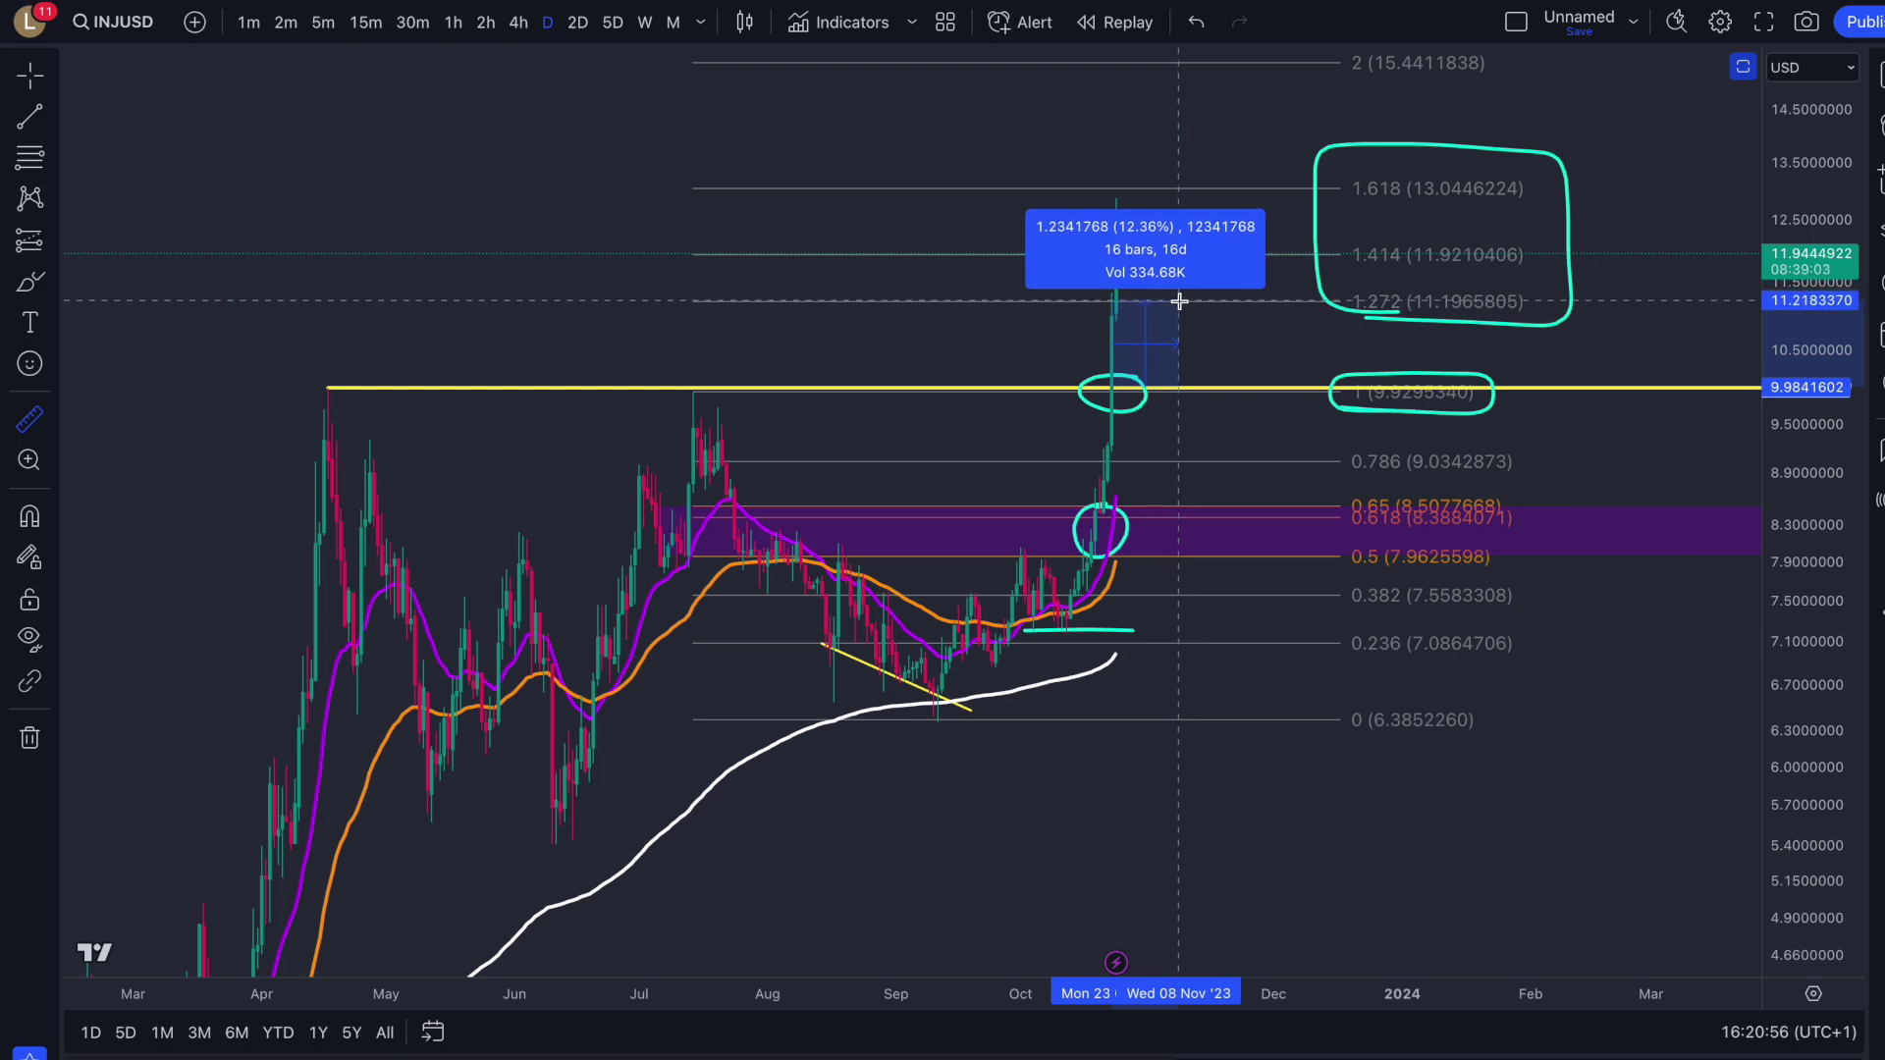
left_click_drag(1179, 301, 1226, 199)
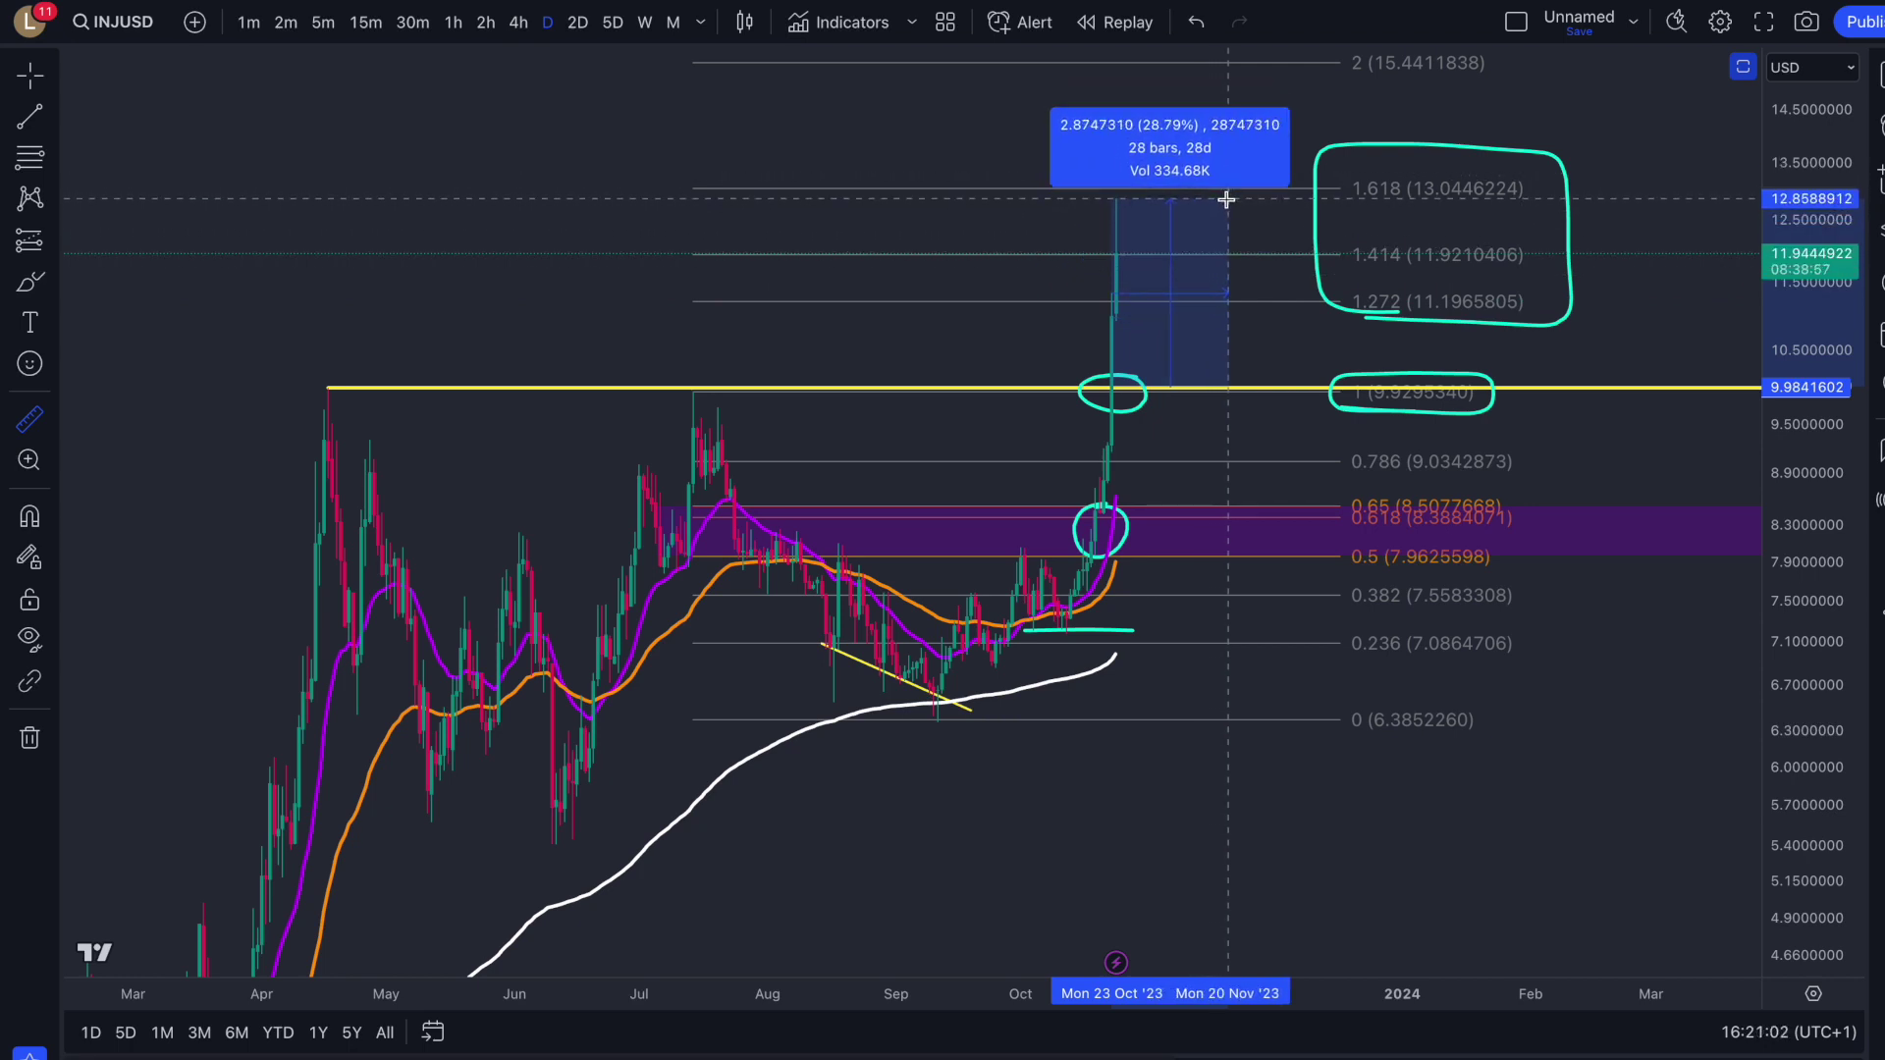
left_click_drag(1227, 199, 1226, 200)
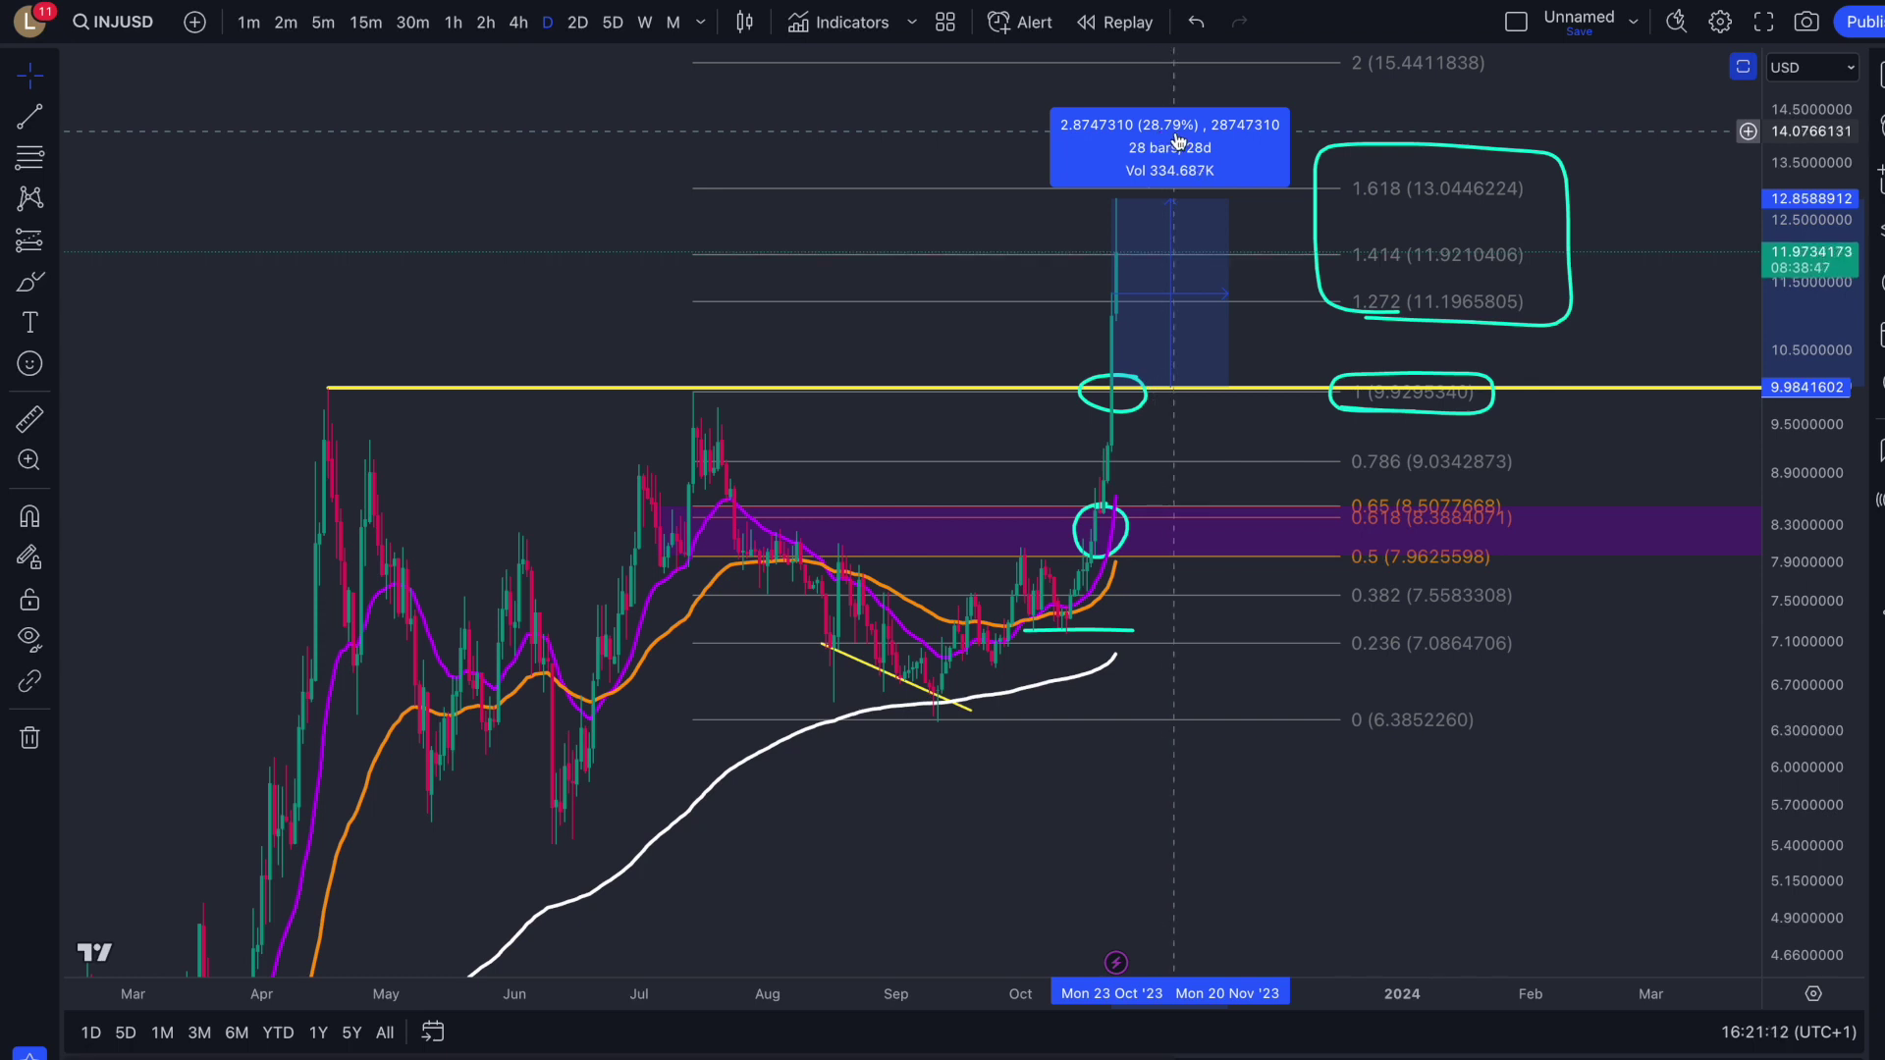
left_click(949, 131)
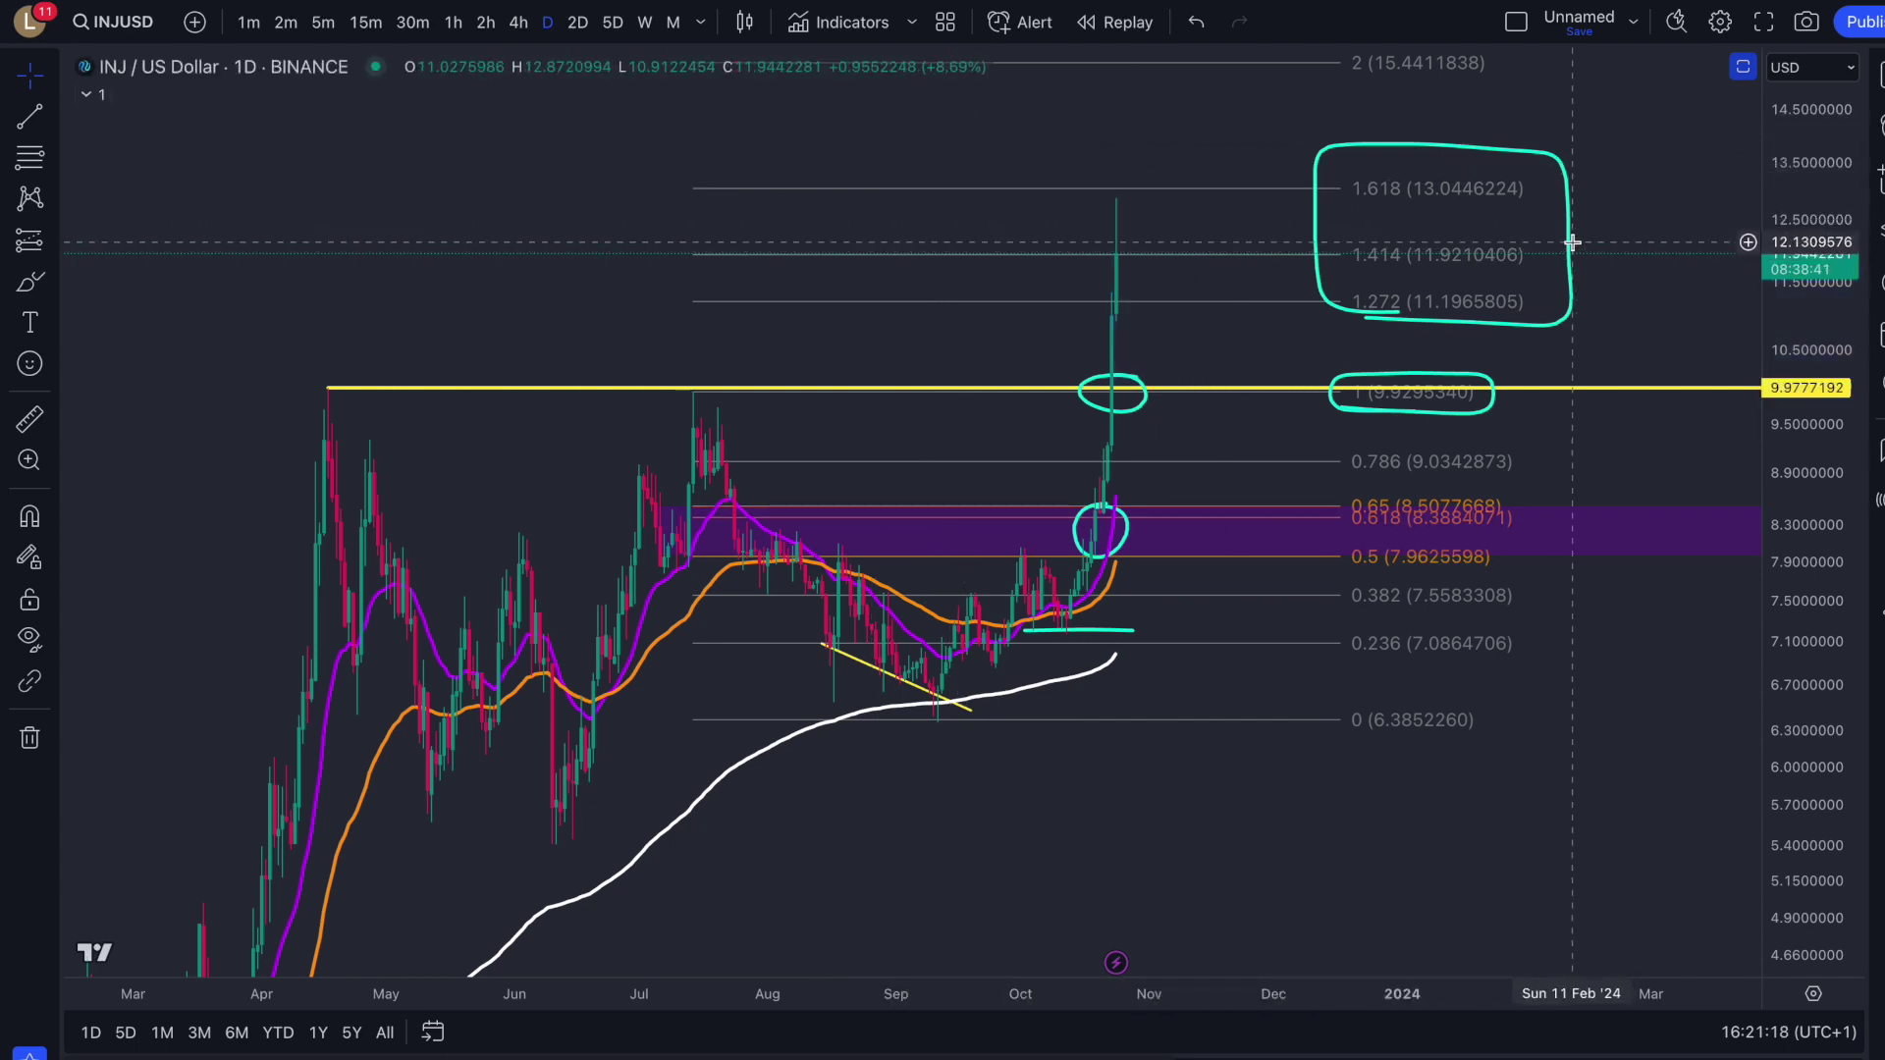
Step: Delete the cyan target box, the level-1 oval, and both cyan breakout circles
scroll(1572, 241, "up", 3)
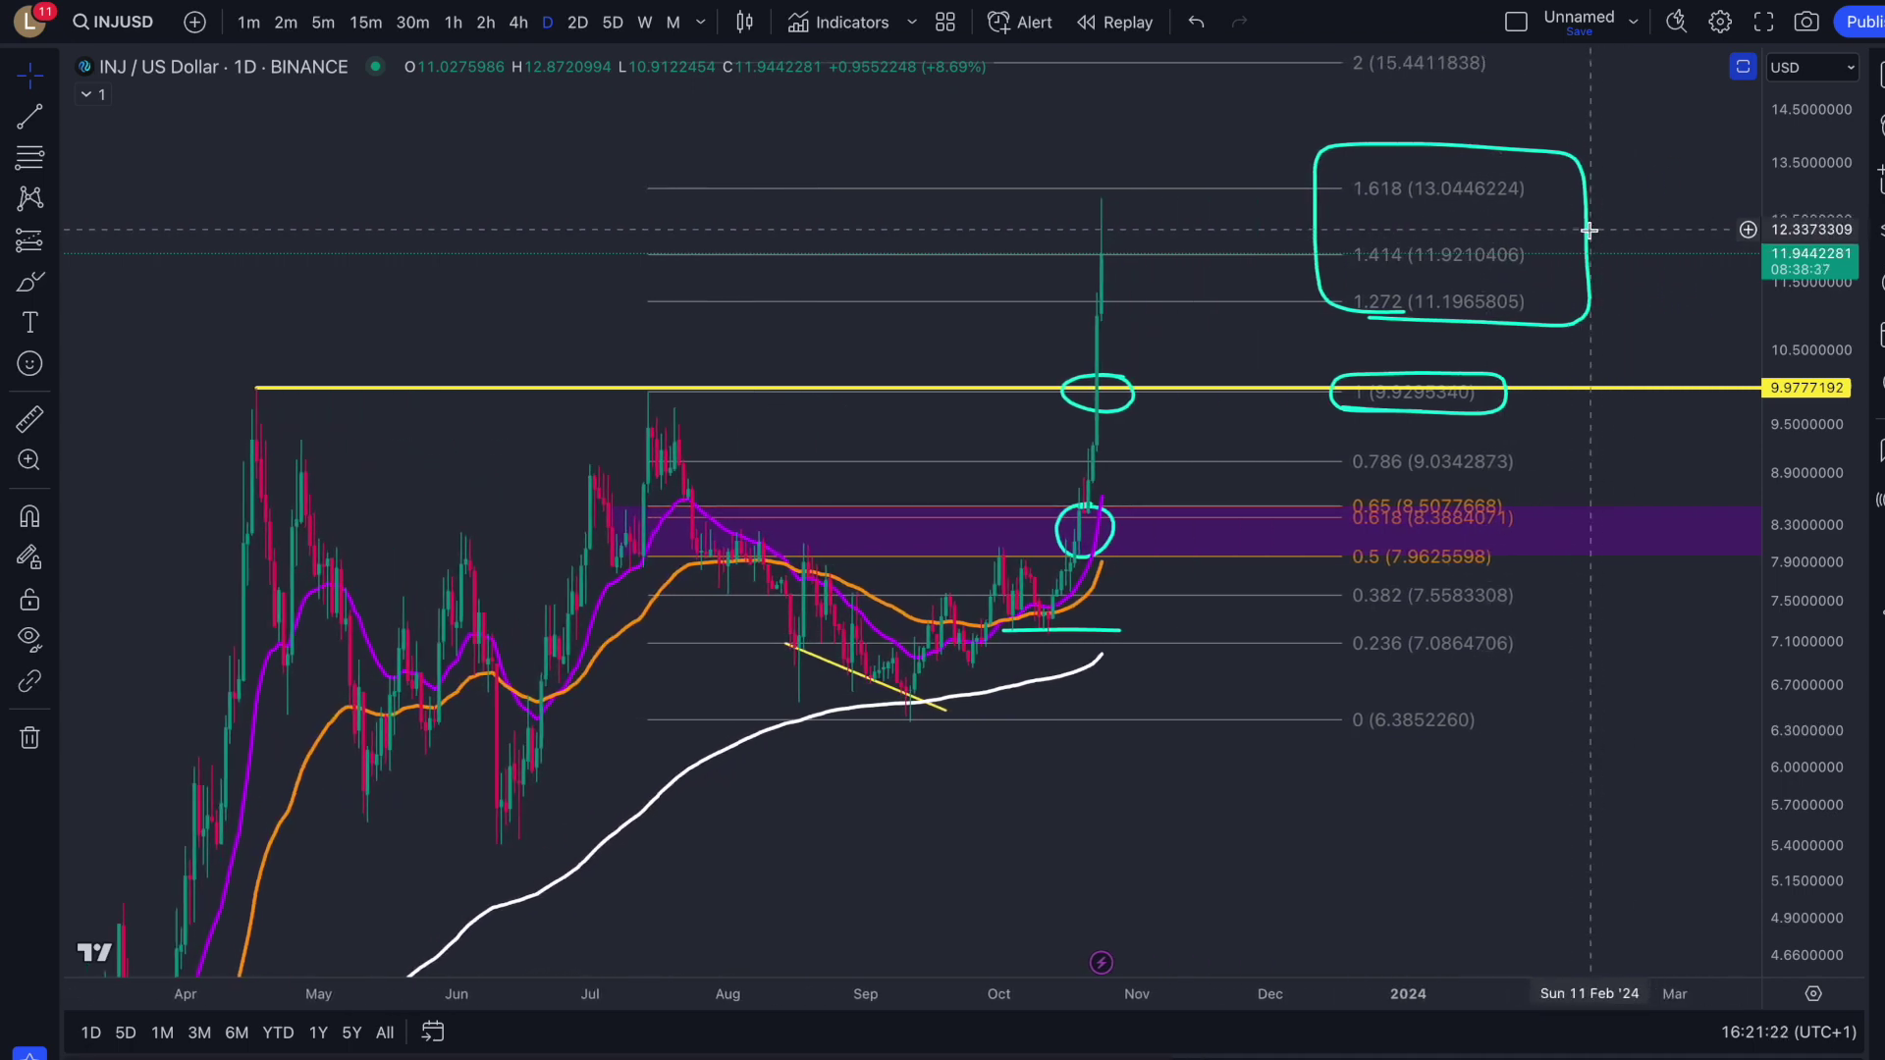
left_click(1586, 230)
key("Delete")
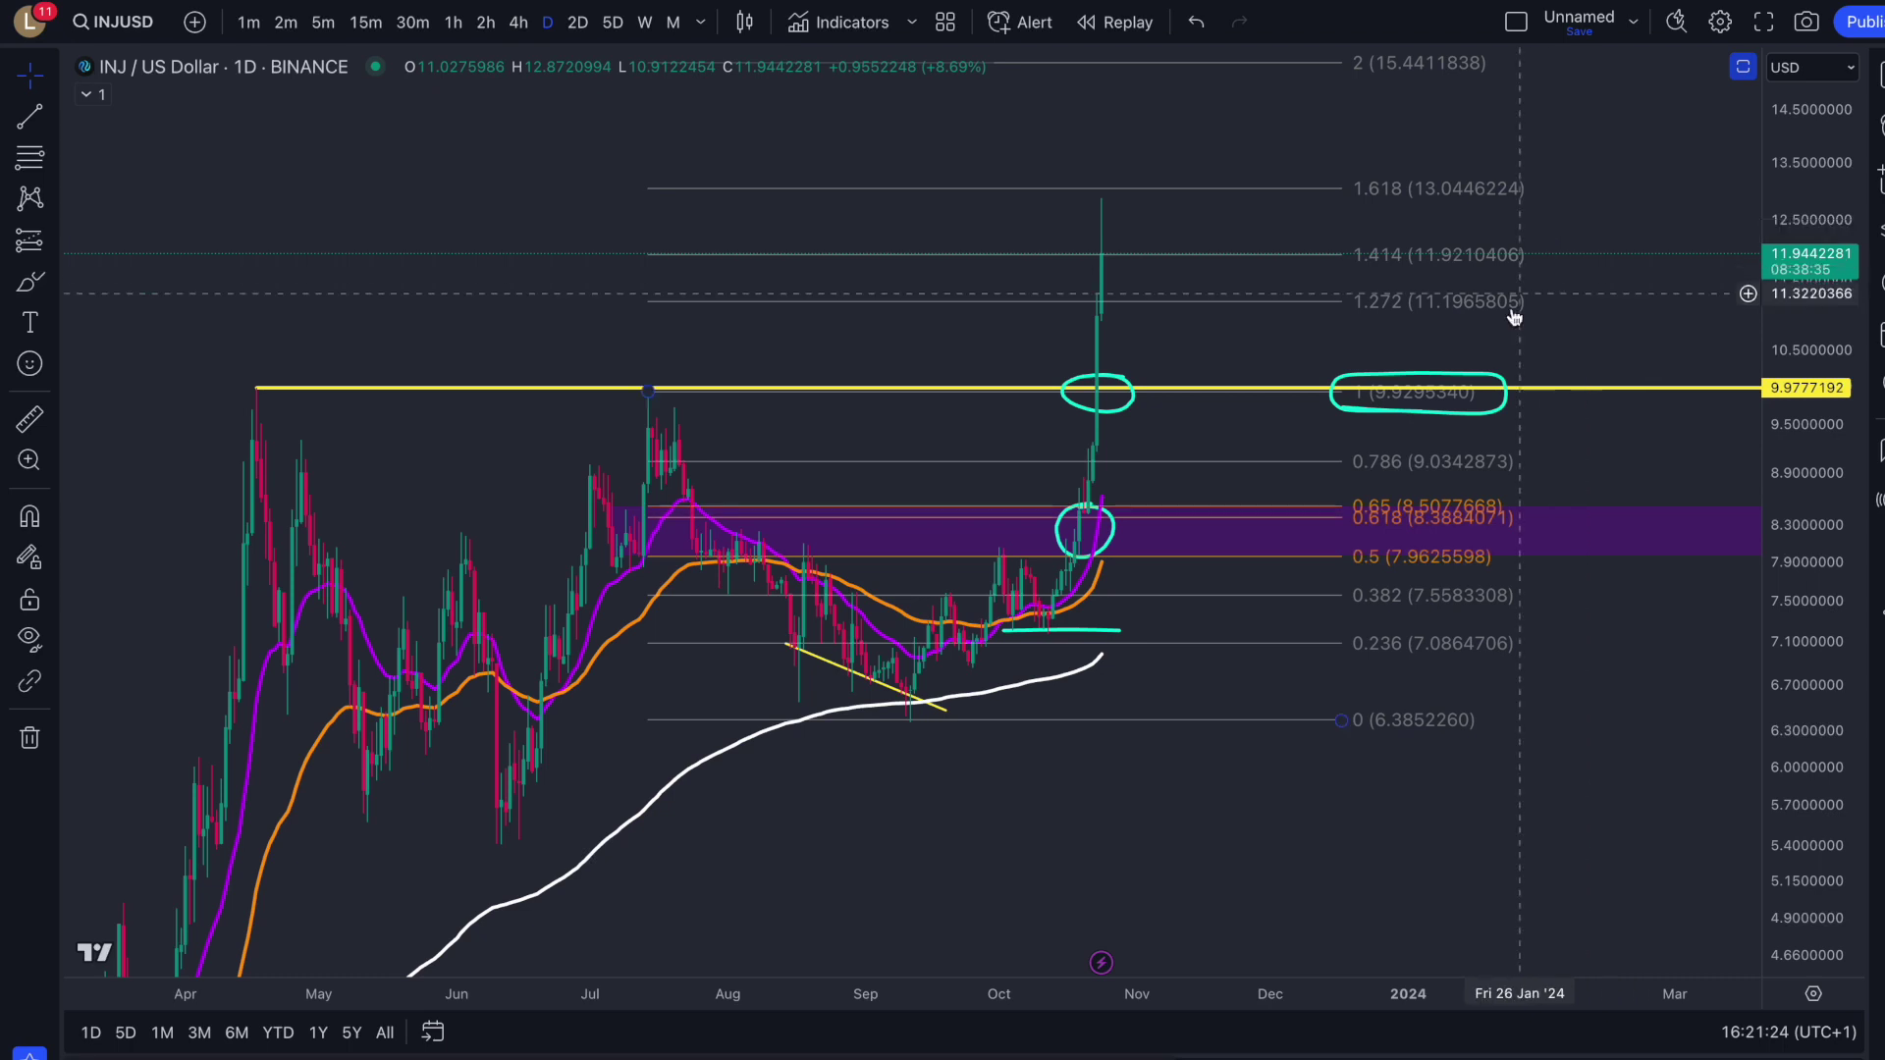
left_click(1491, 375)
key("Delete")
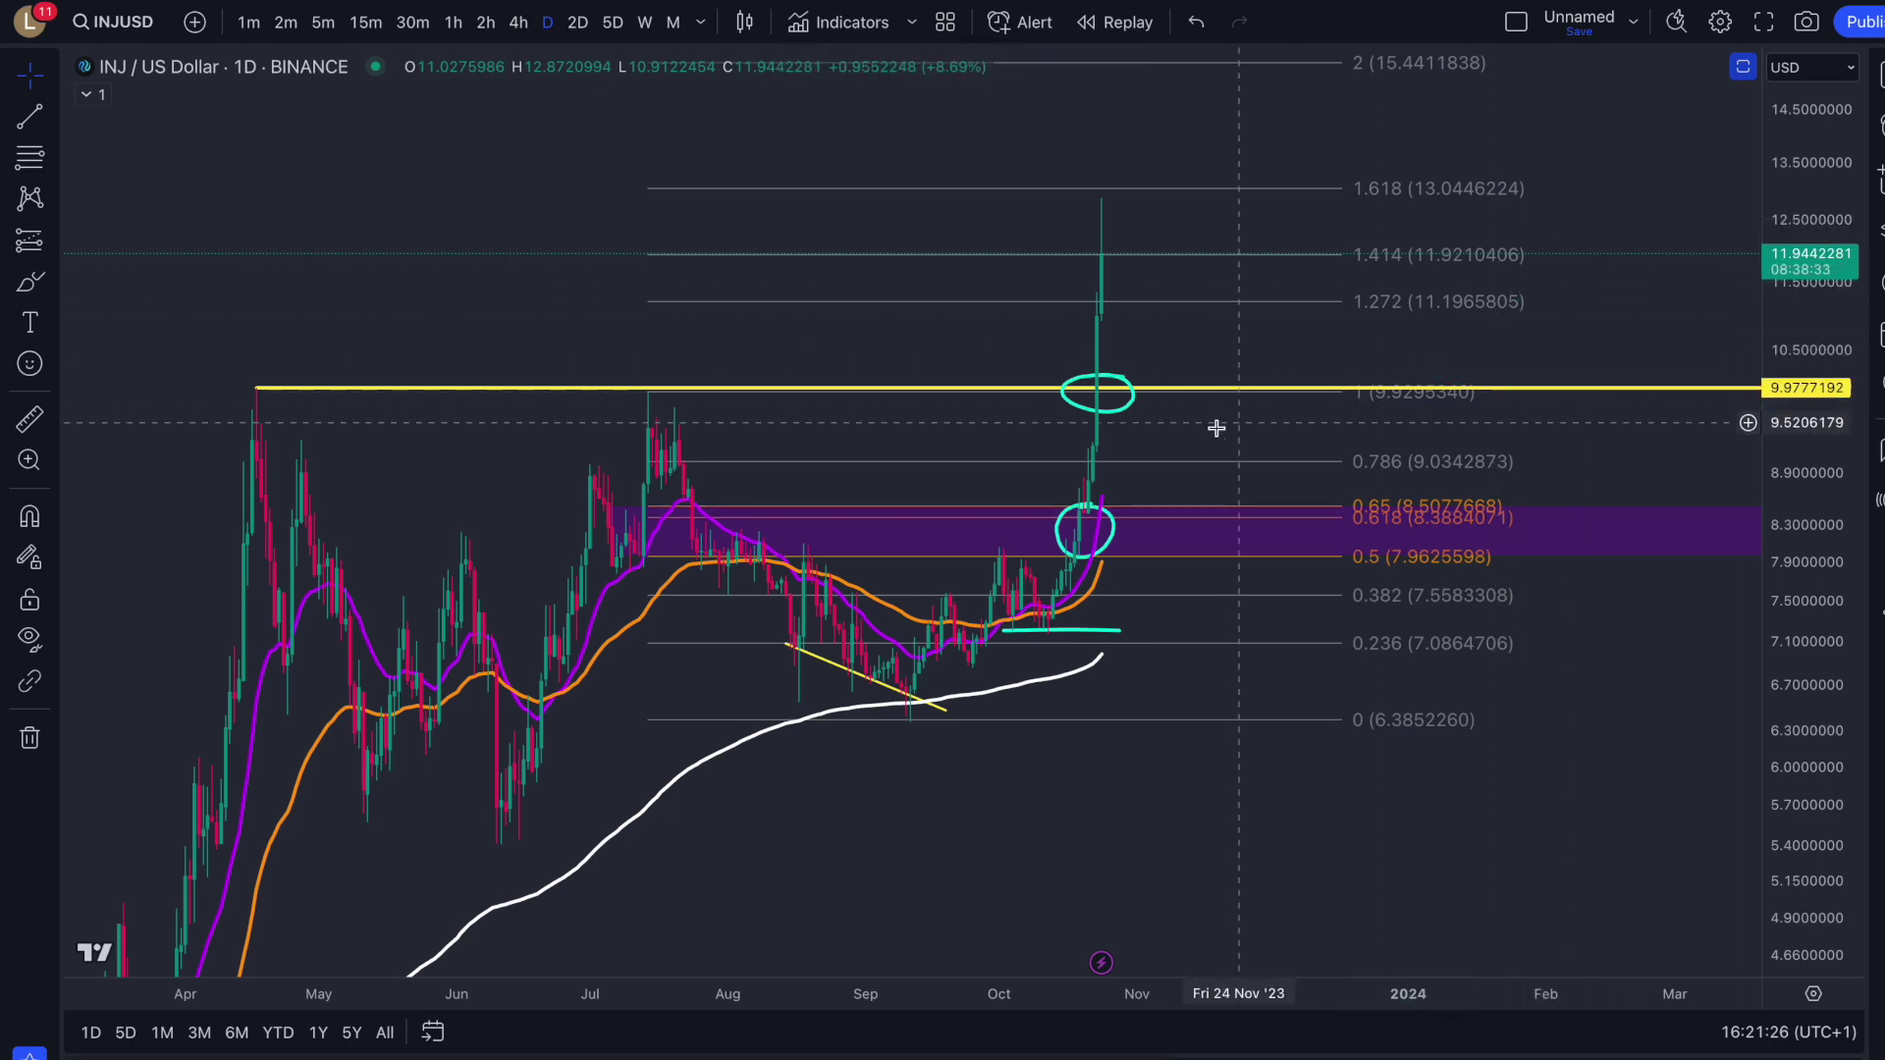
left_click(1122, 383)
key("Delete")
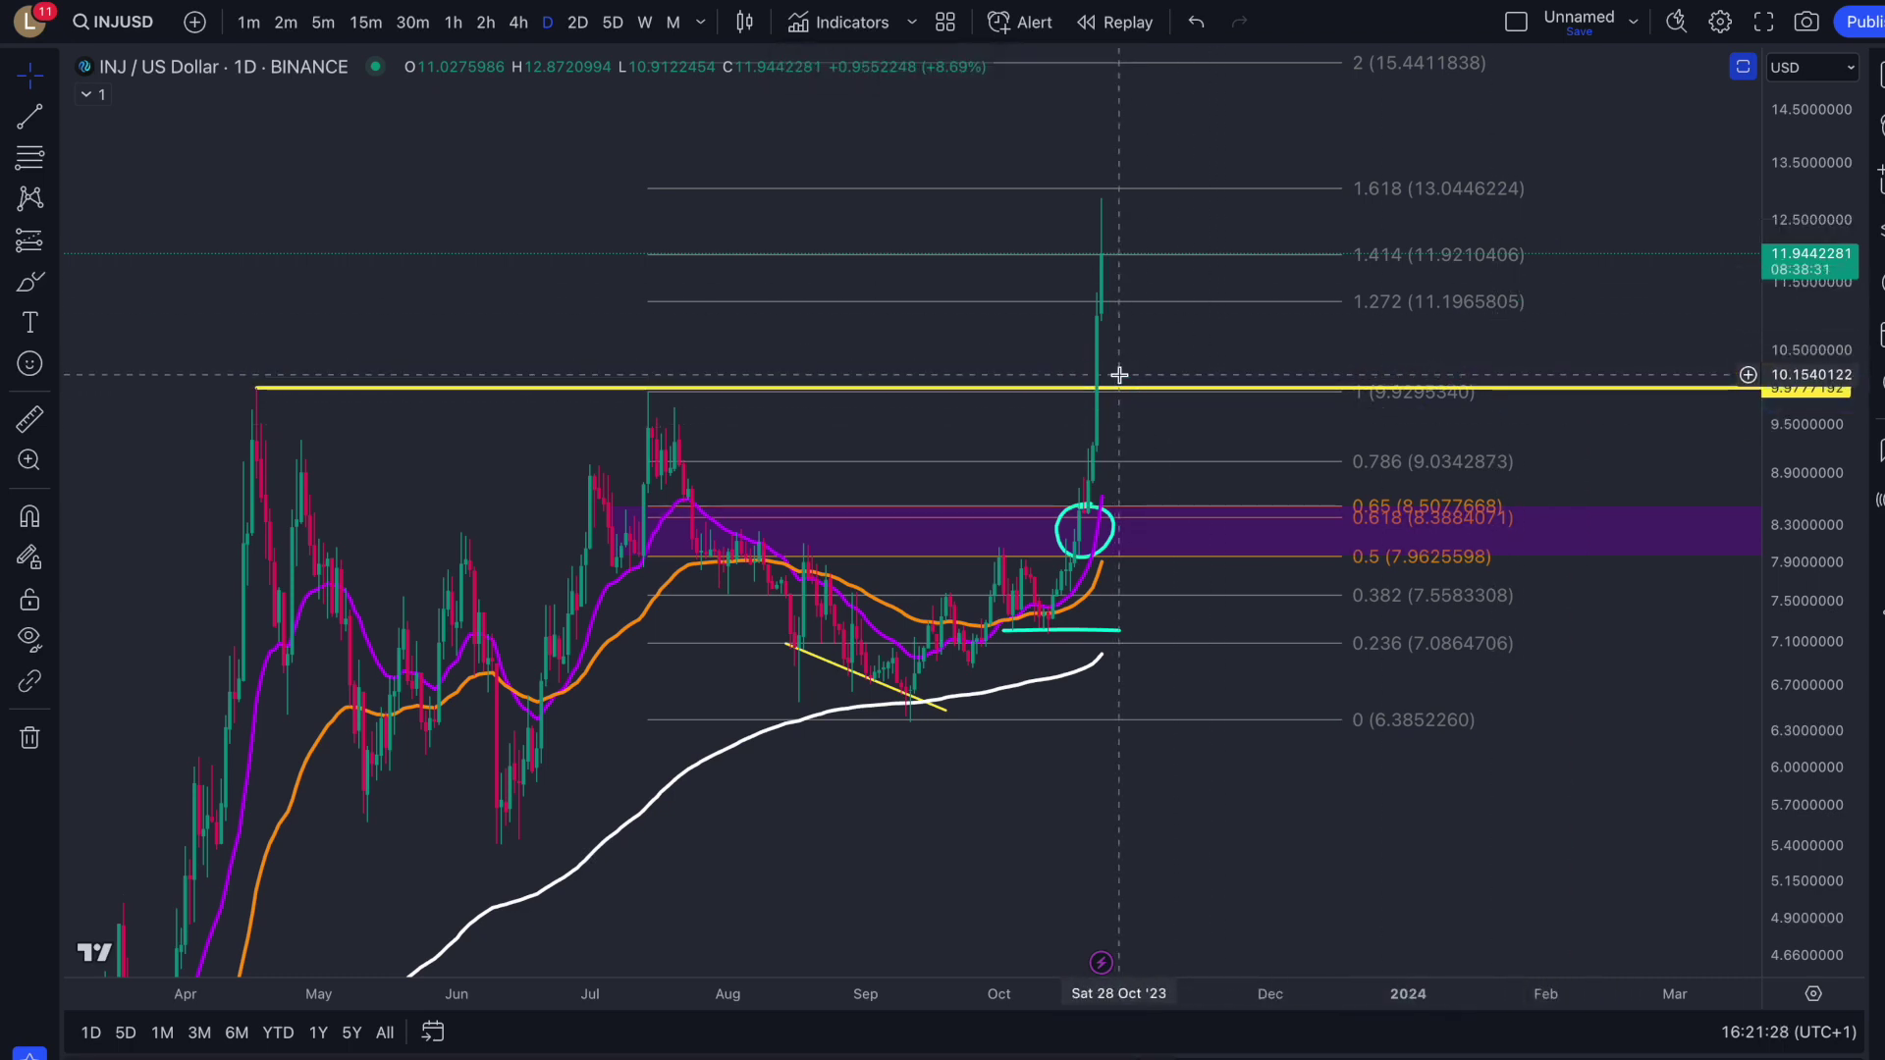
left_click(1095, 515)
key("Delete")
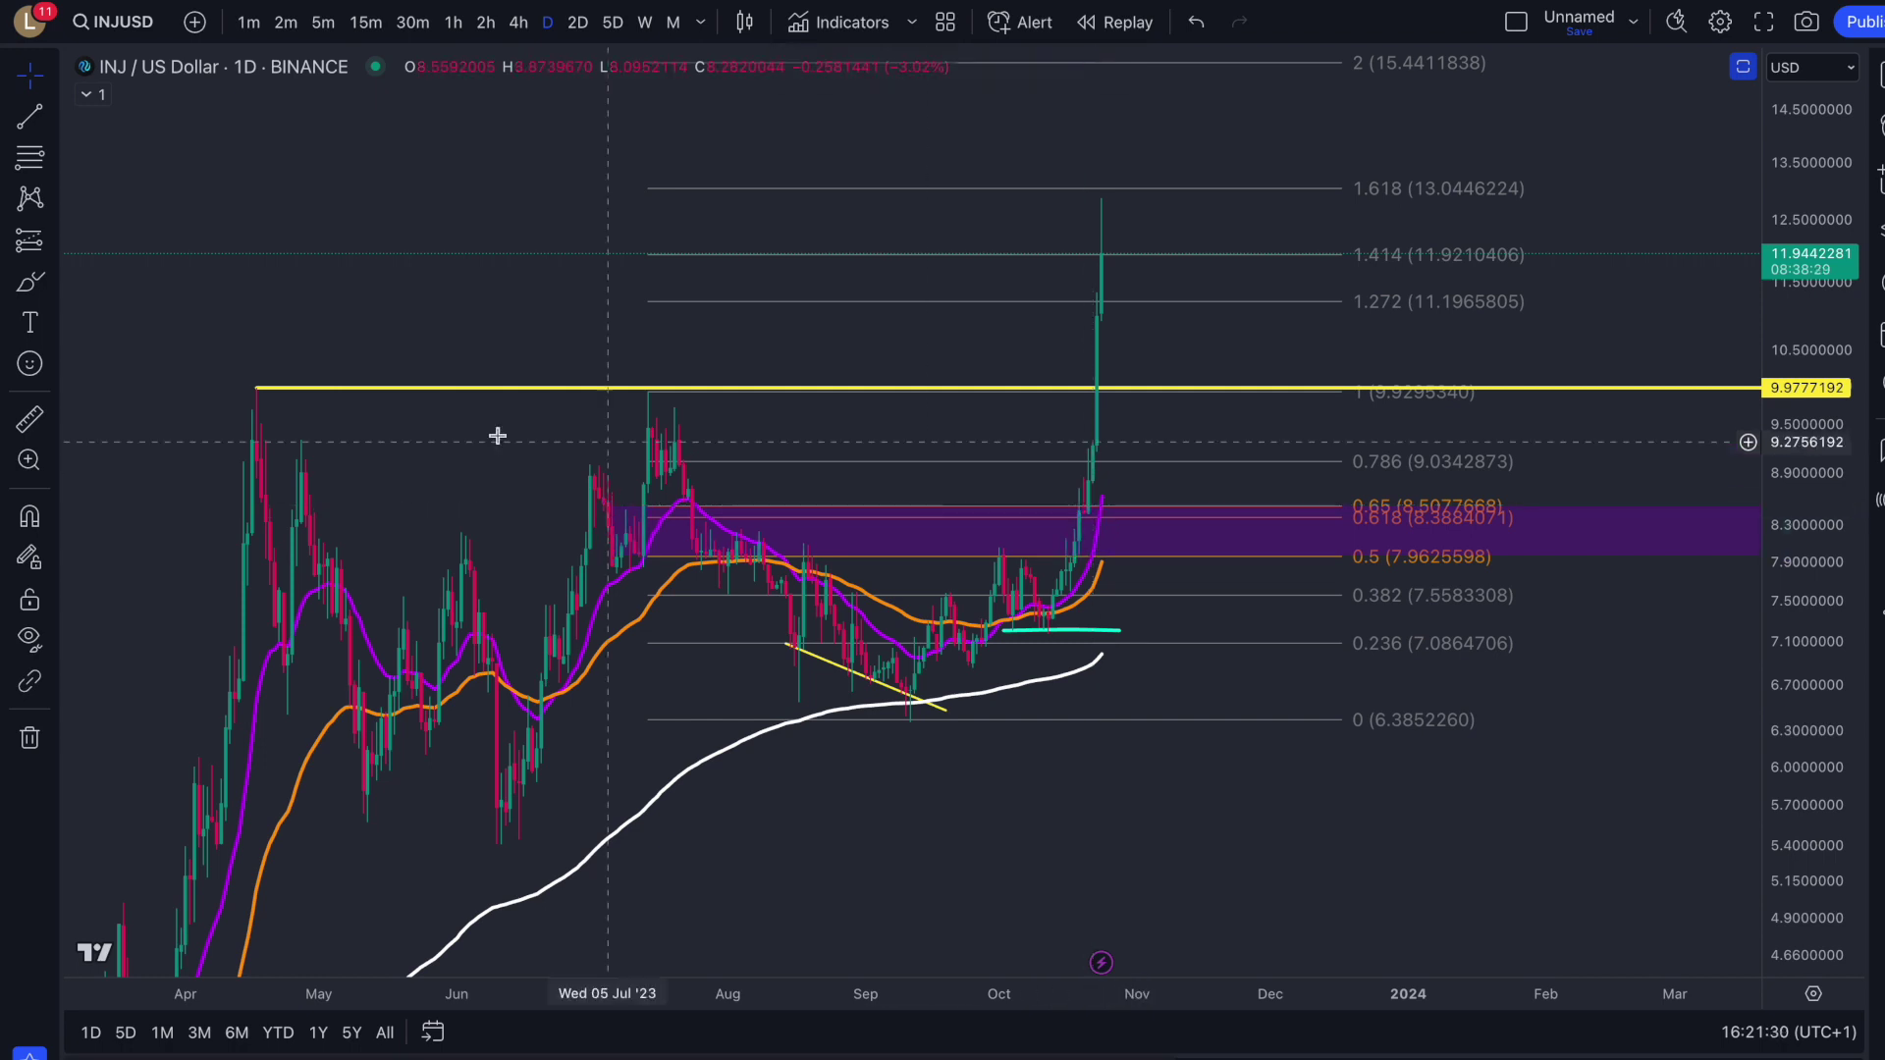
Step: Measure the rally from the purple-zone breakout up to its high, then dismiss it
left_click(30, 419)
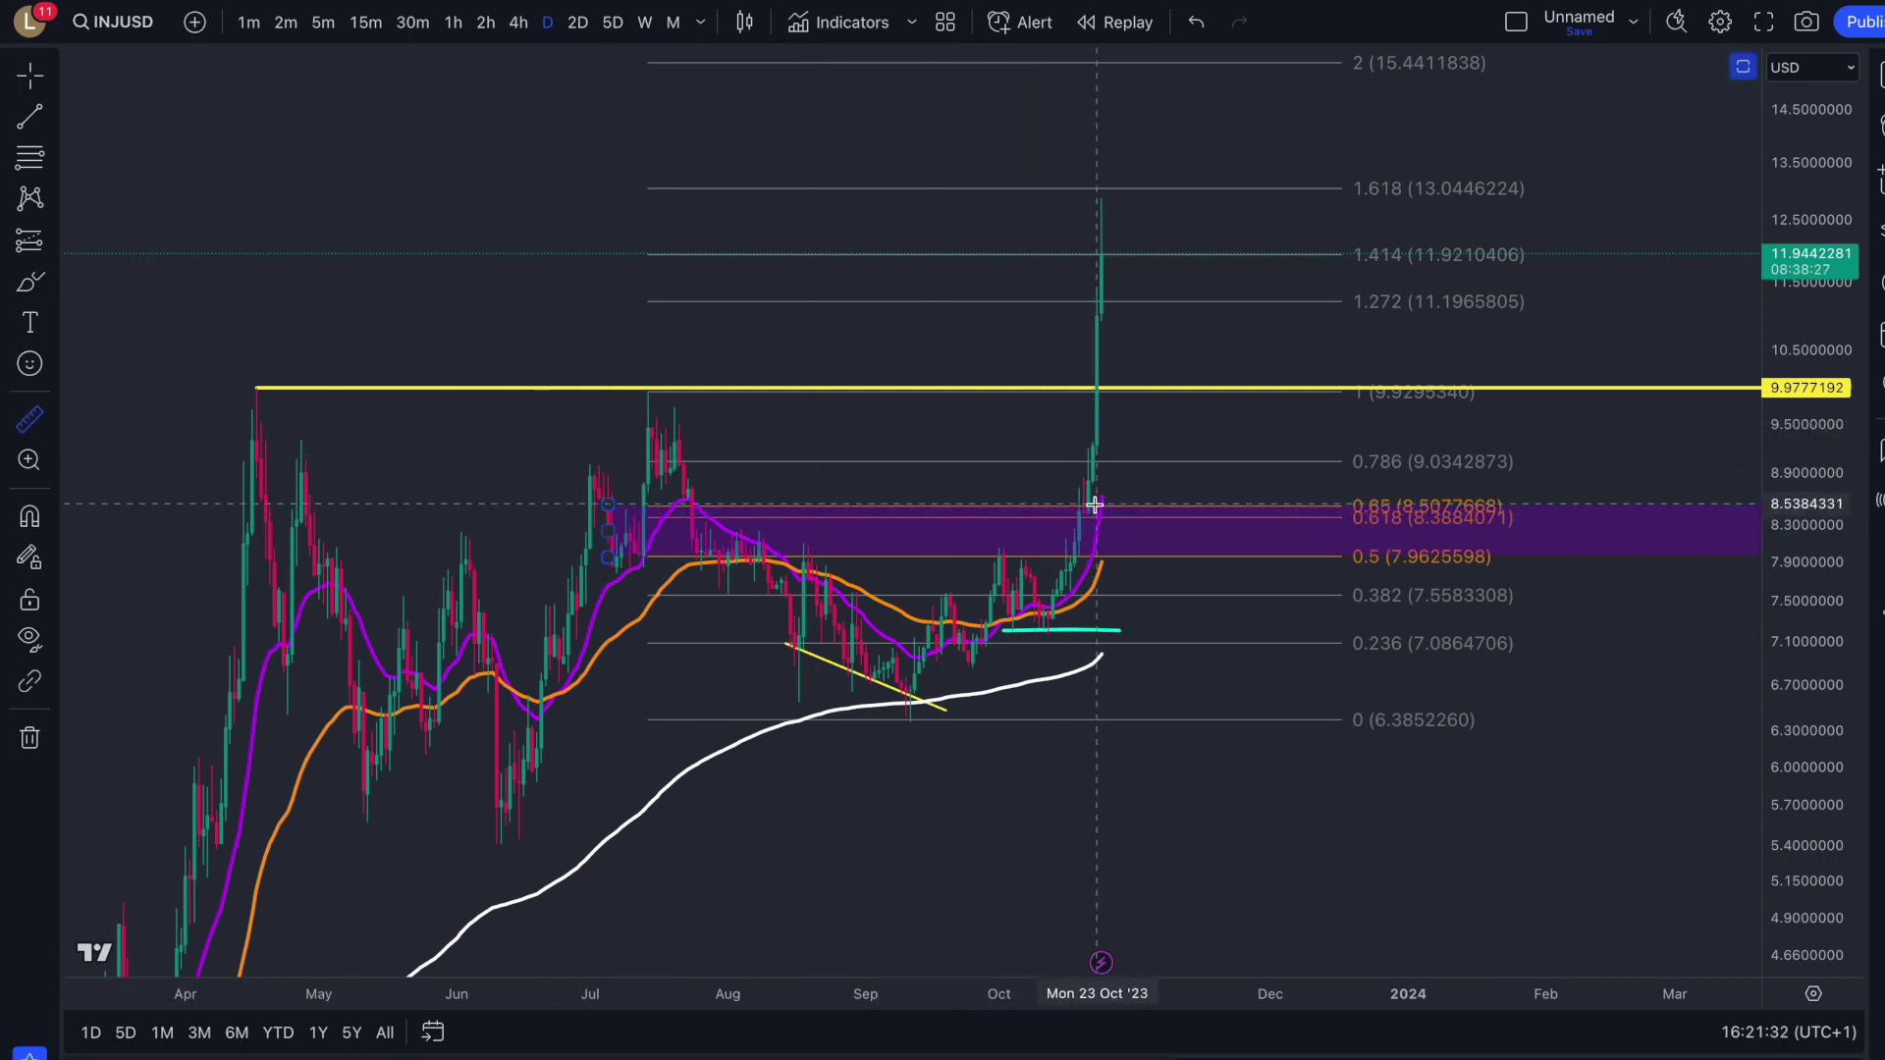
left_click(1076, 483)
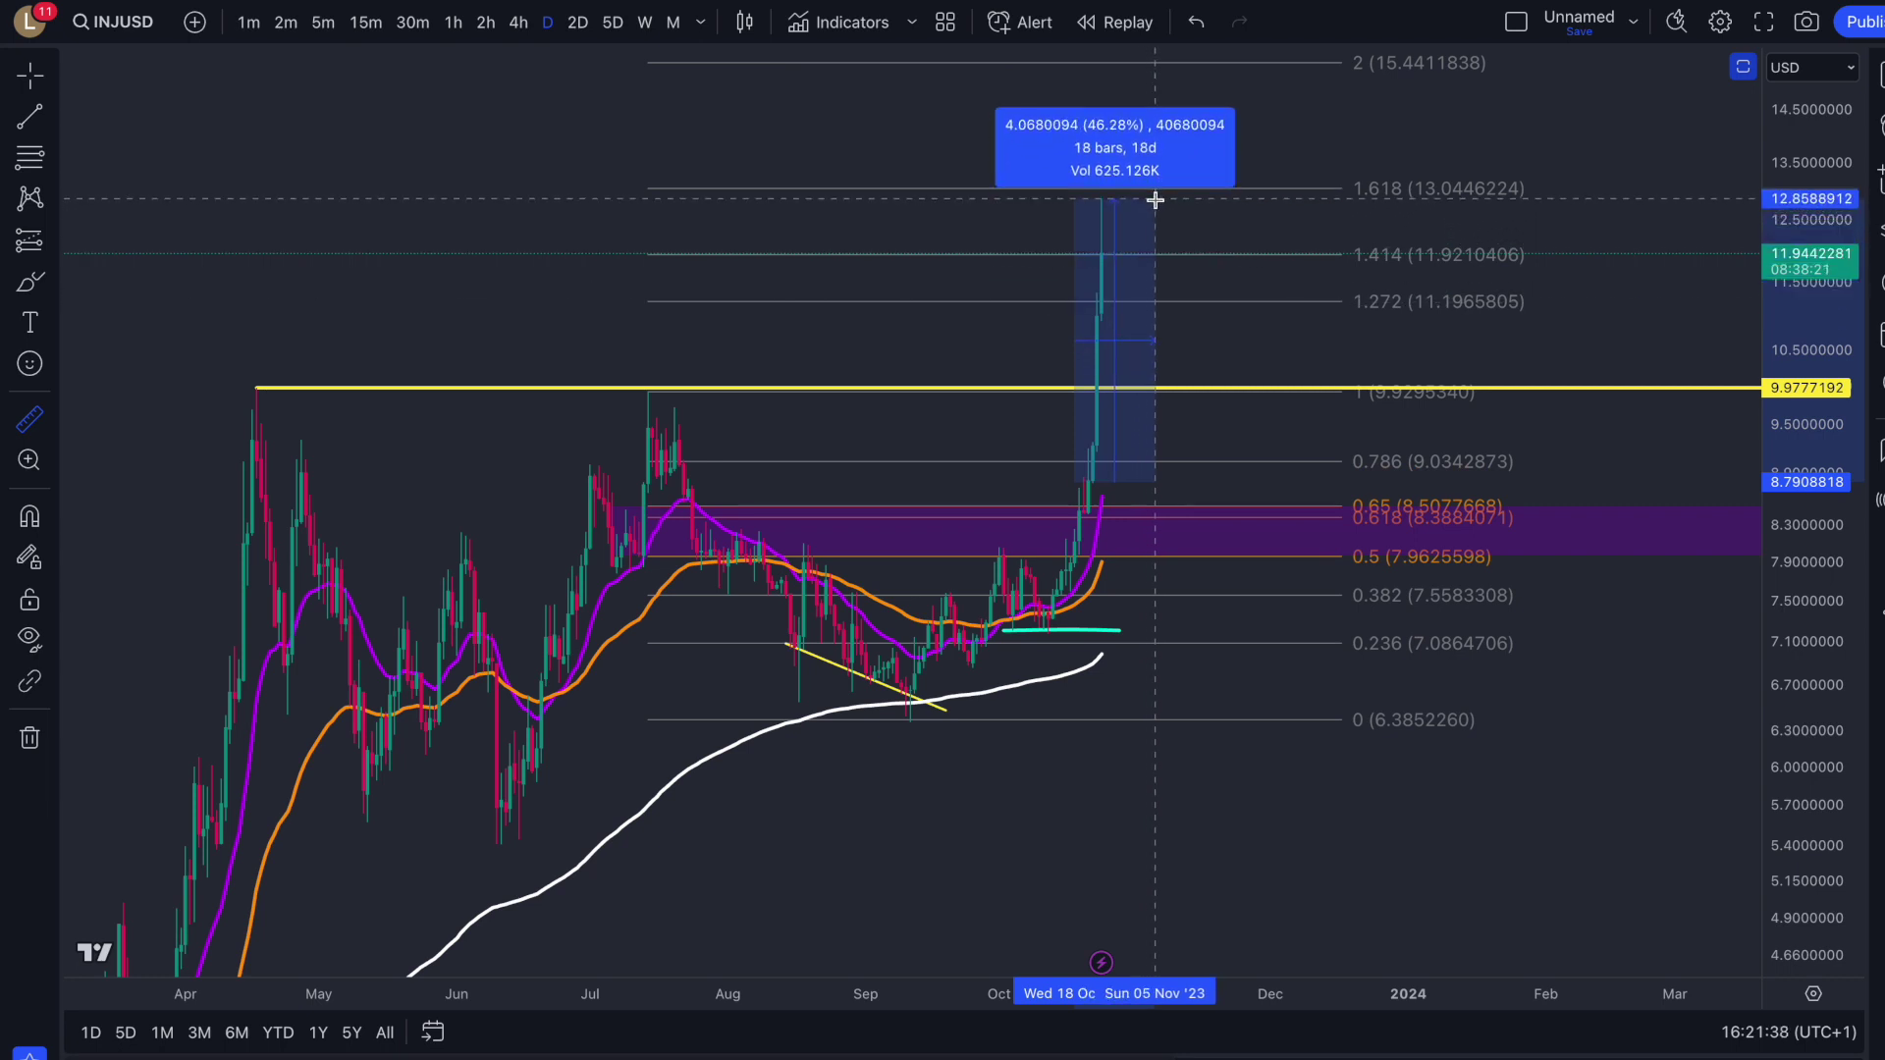
left_click(1155, 199)
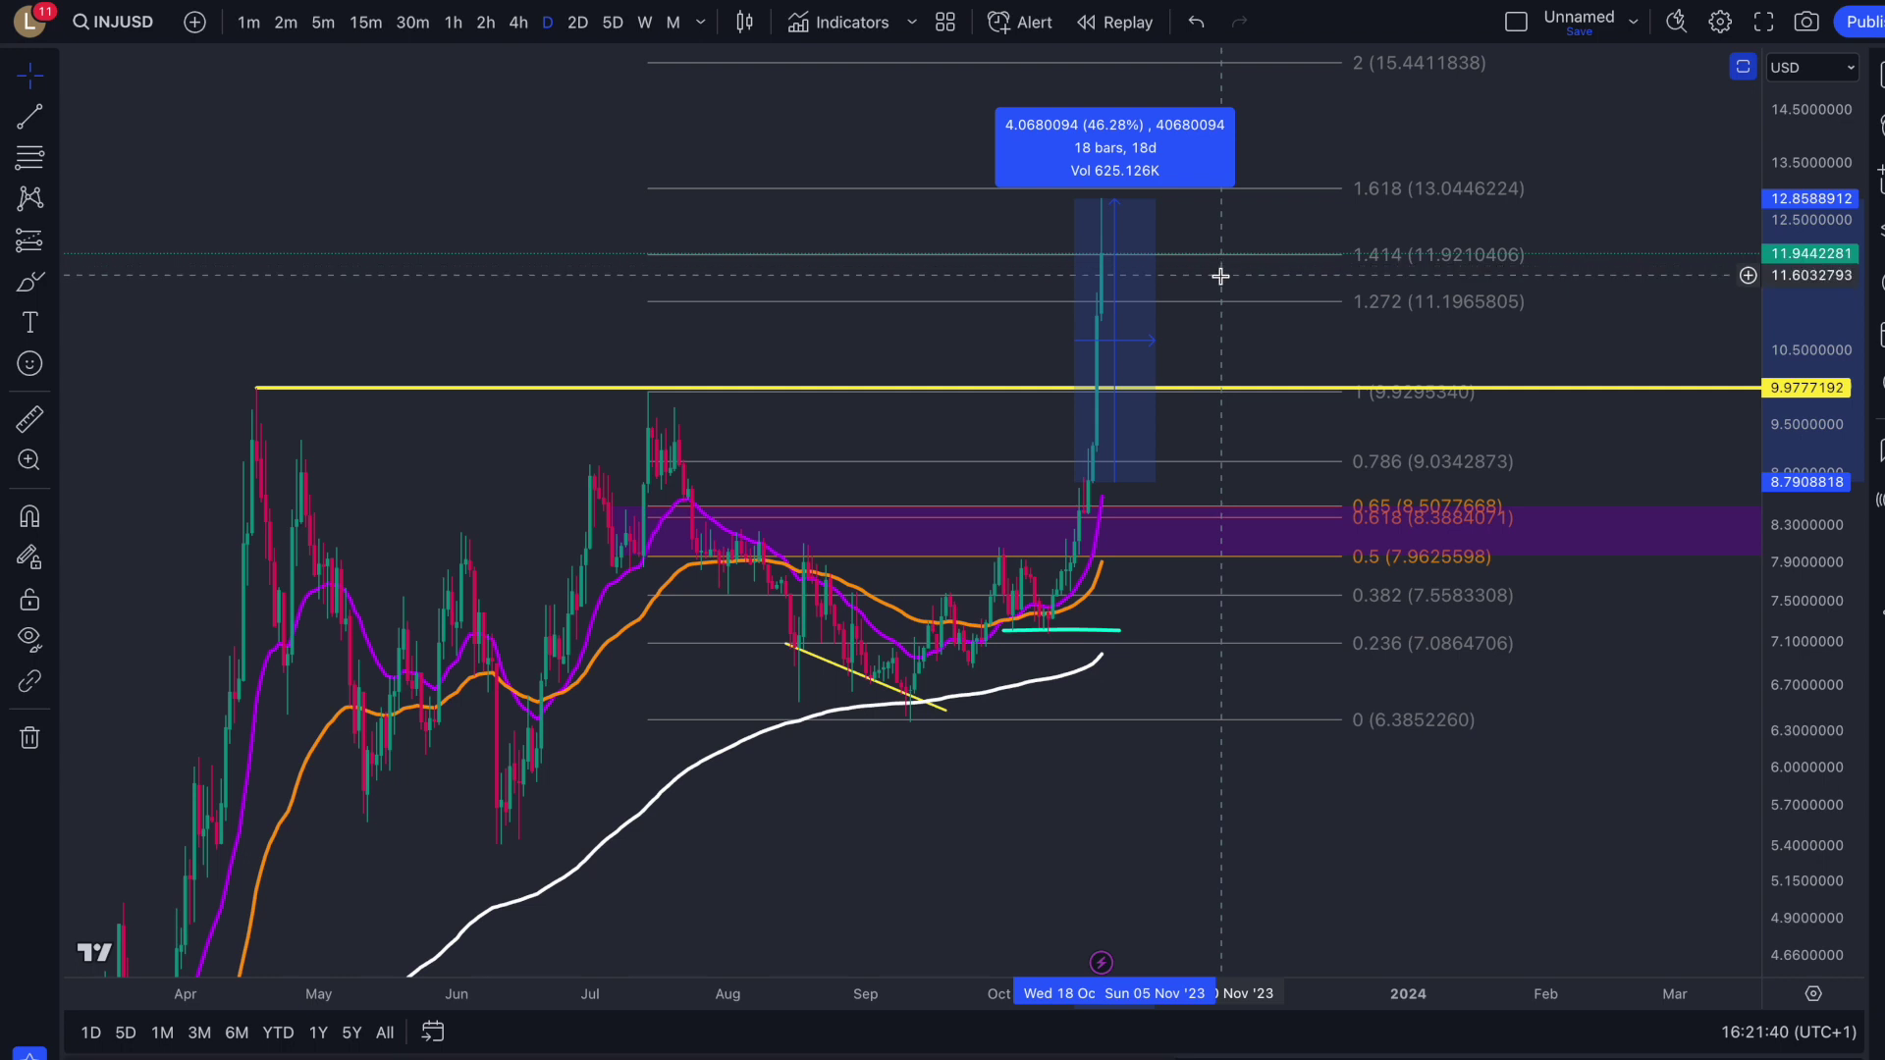
left_click(1281, 355)
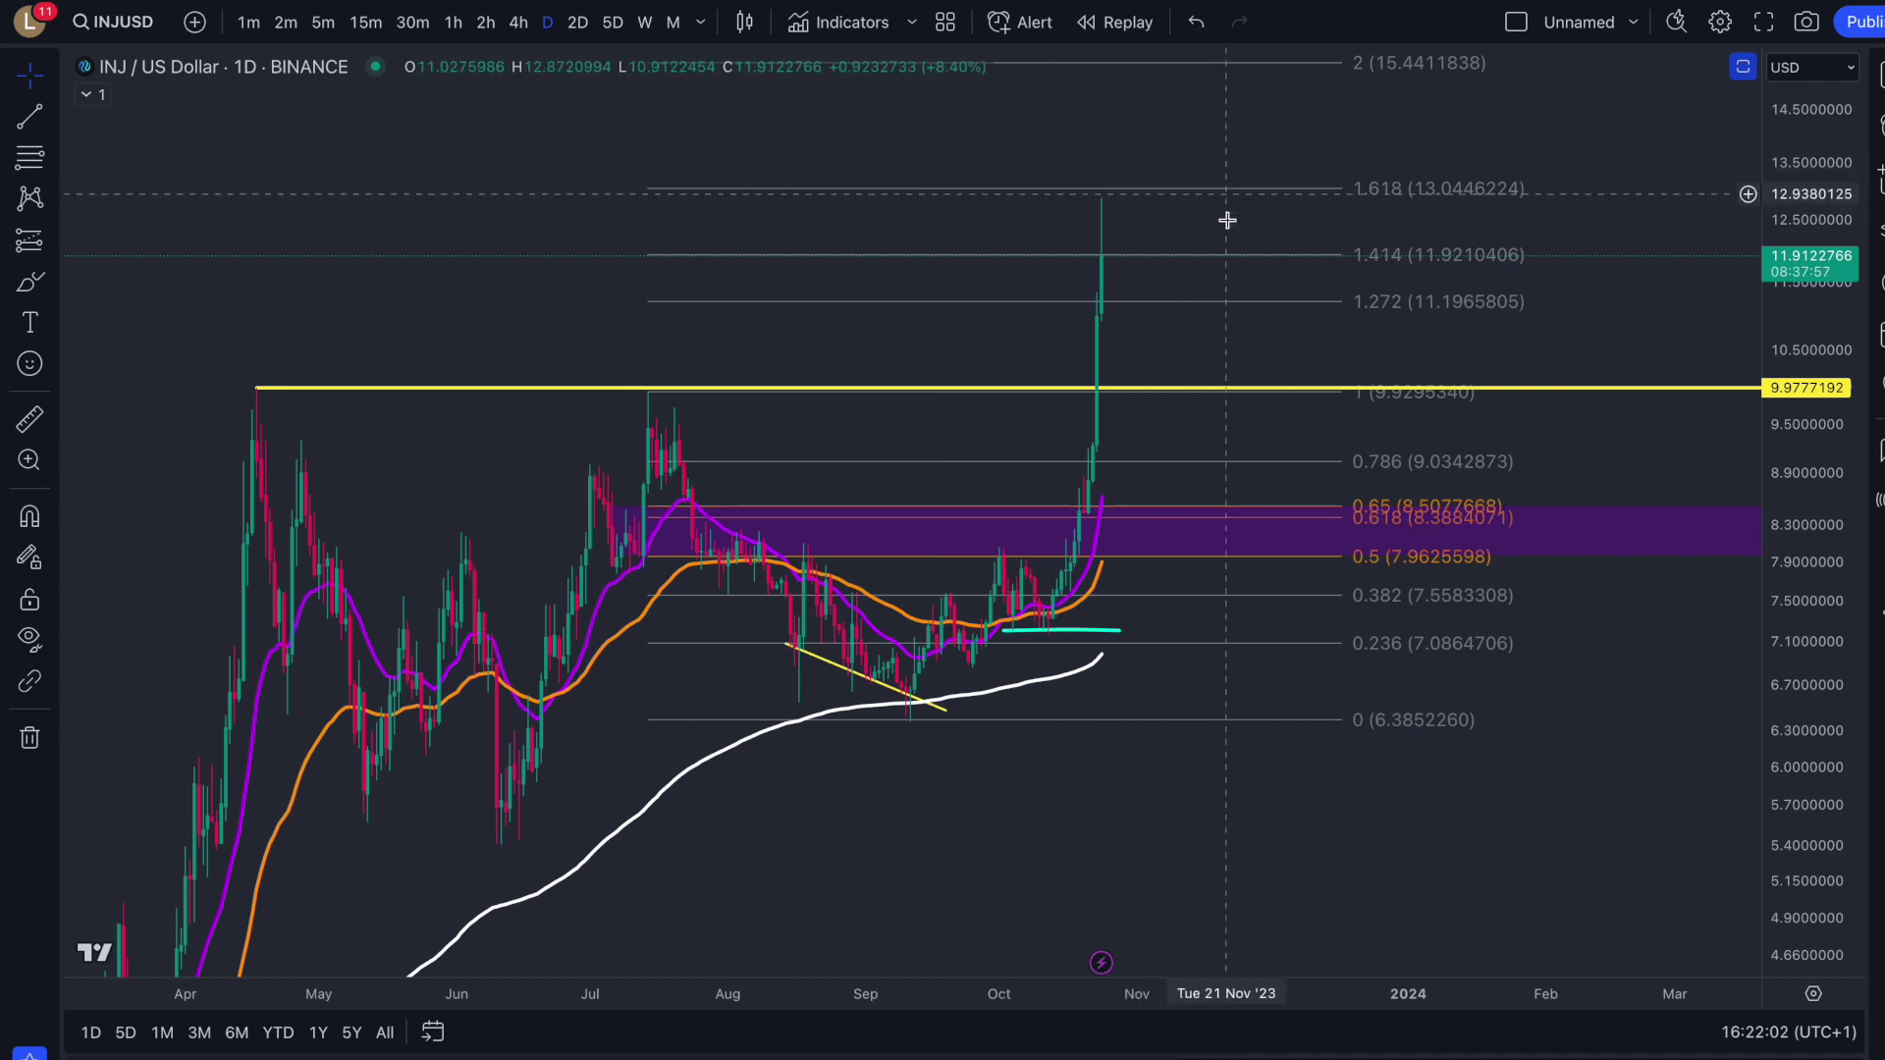
left_click(30, 281)
Step: Draw a cyan ellipse around the purple 0.618–0.5 zone, using undo/redo to keep only it
mouse_move(985, 505)
left_mouse_down()
mouse_move(1149, 517)
mouse_move(993, 560)
mouse_move(1028, 494)
mouse_move(1086, 530)
mouse_move(1195, 745)
mouse_move(1282, 815)
left_mouse_up()
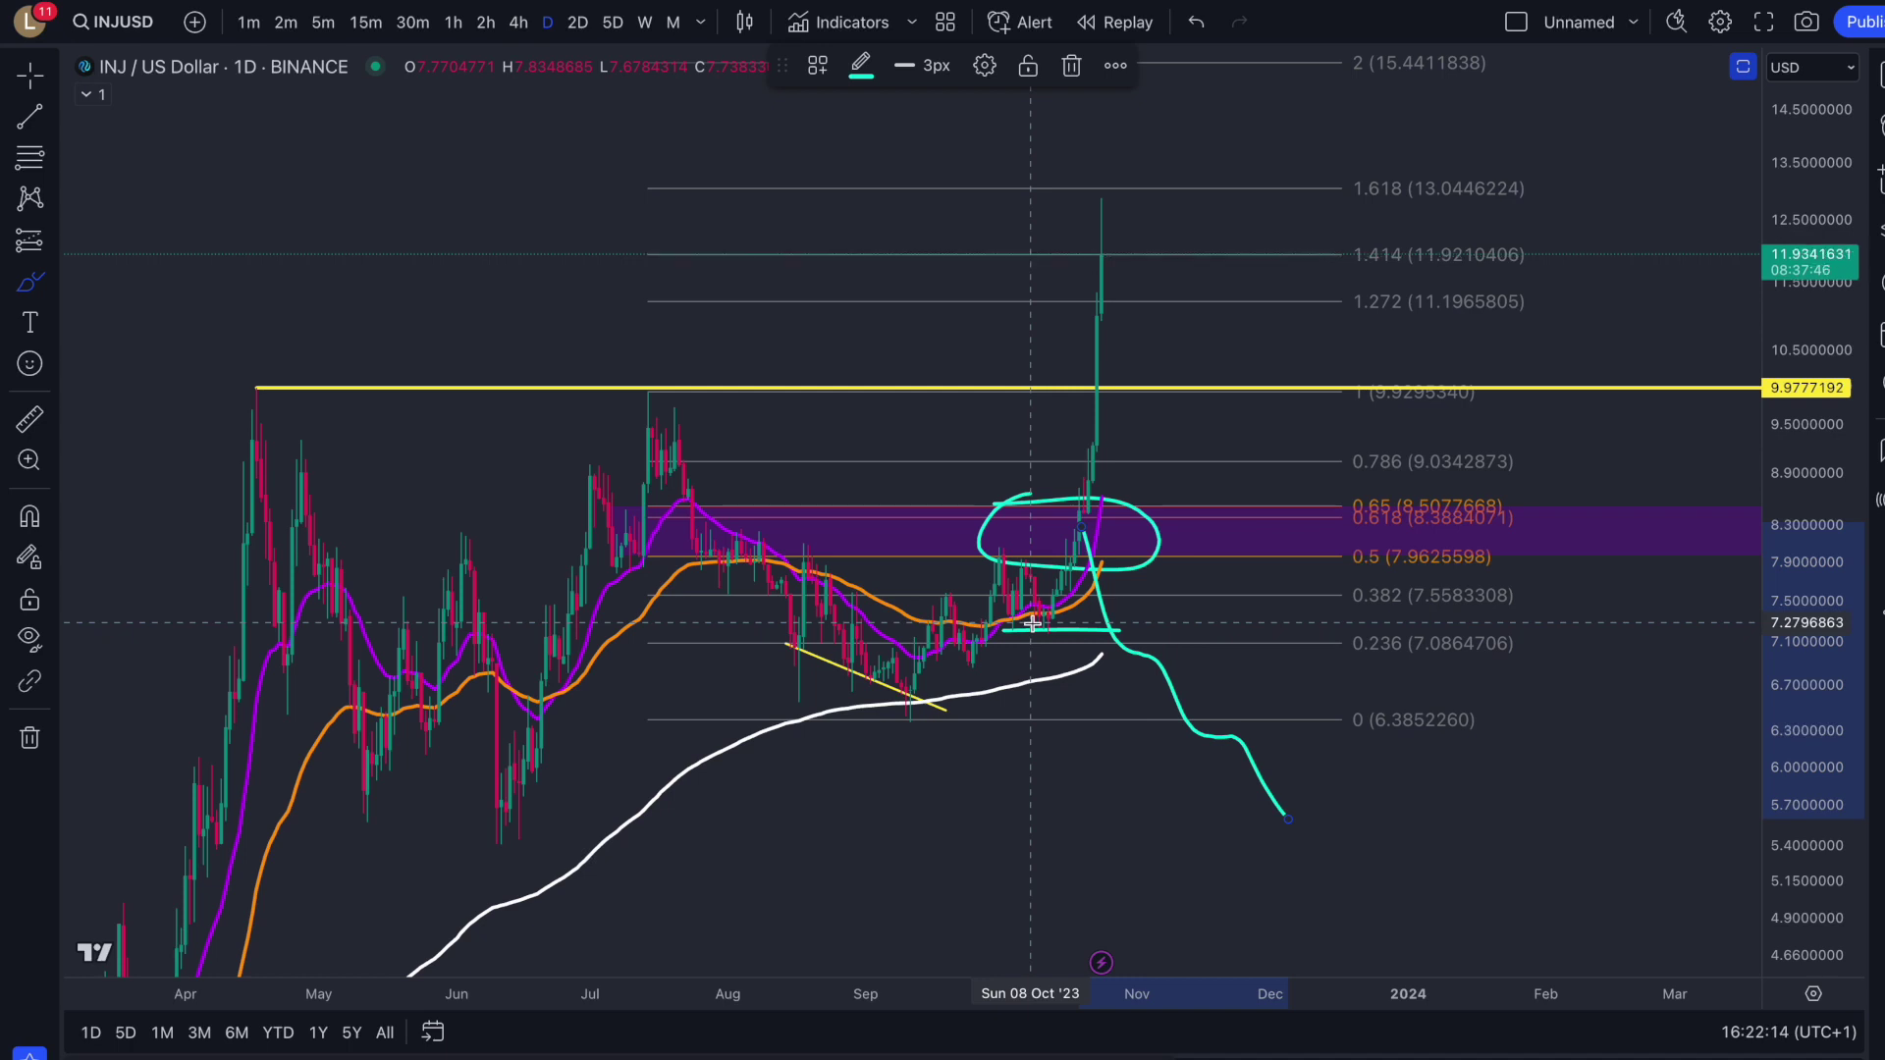
key("ctrl+z")
key("ctrl+z")
key("ctrl+z")
key("ctrl+z")
key("ctrl+z")
key("ctrl+z")
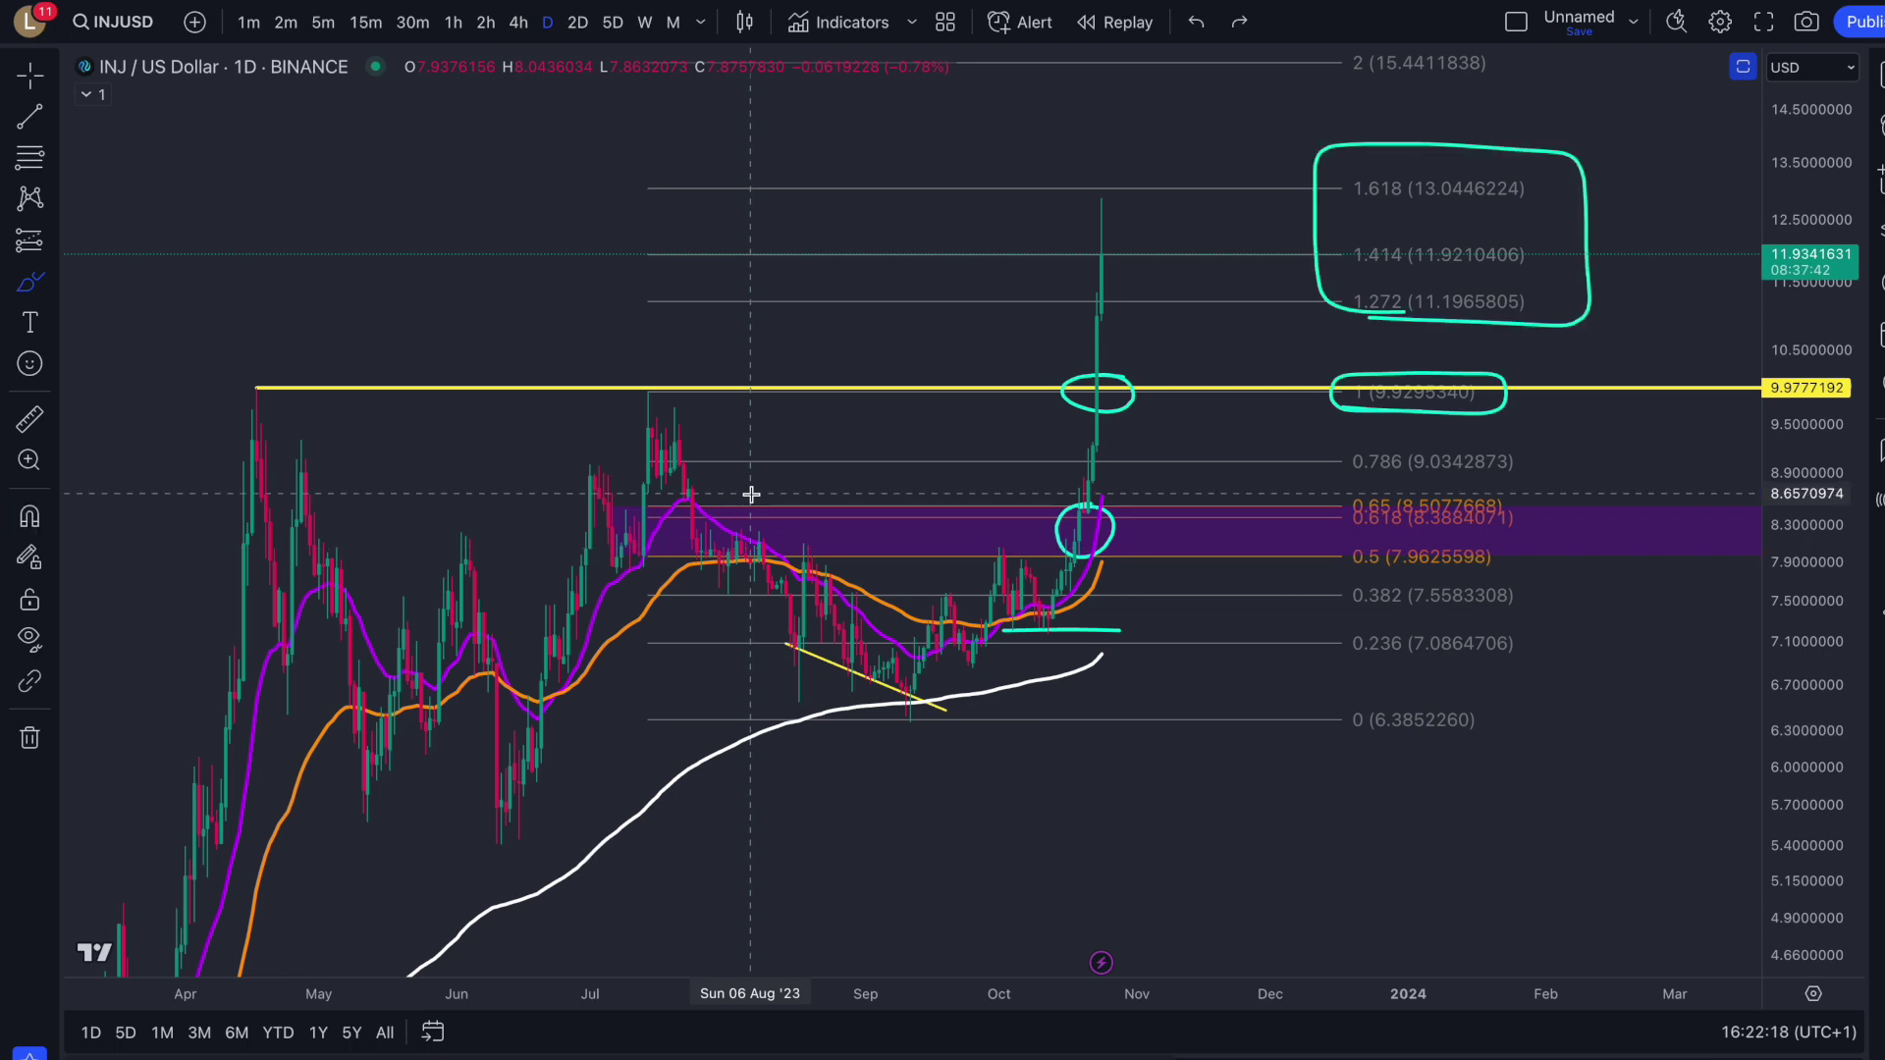
left_click(1241, 21)
left_click(1241, 21)
left_click(1241, 22)
left_click(1242, 21)
left_click(1241, 22)
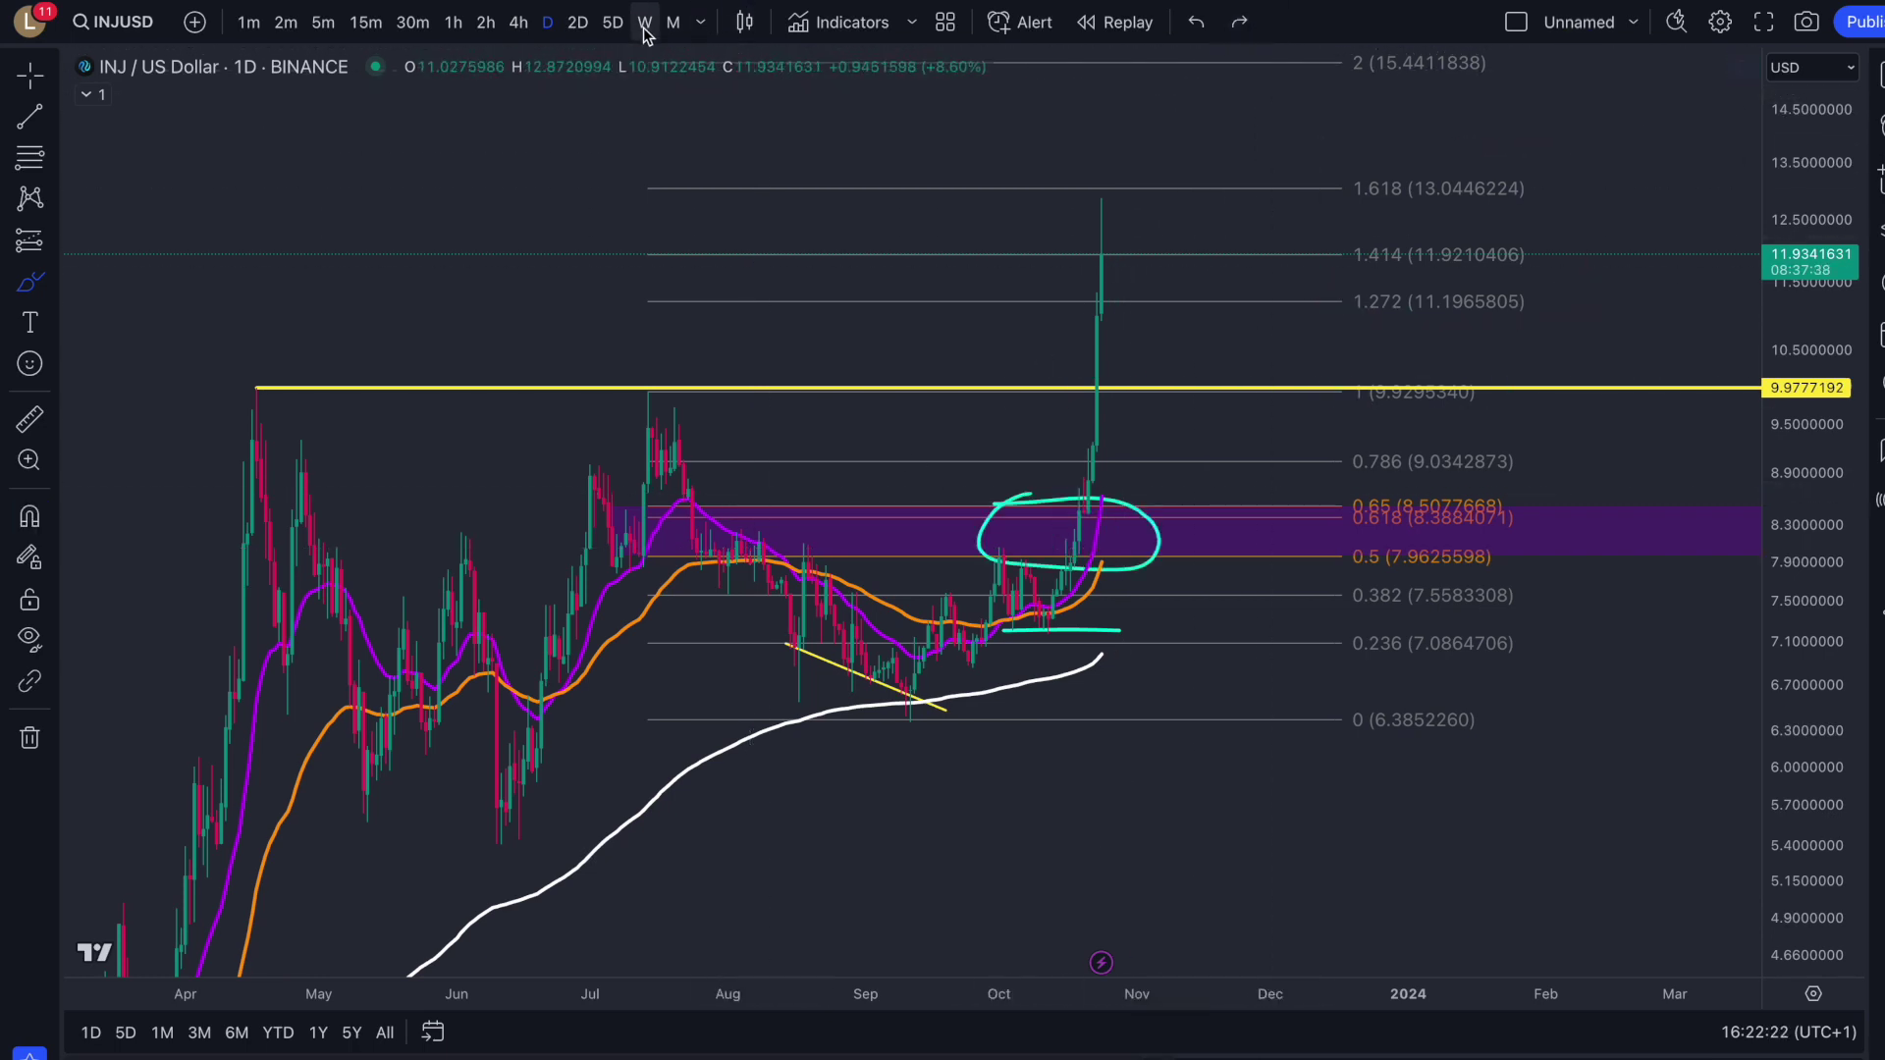
left_click(644, 22)
Step: On the weekly chart, circle the April 2023 breakout and mark the 0.618, 1 and 0 levels in cyan
scroll(1254, 586, "down", 5)
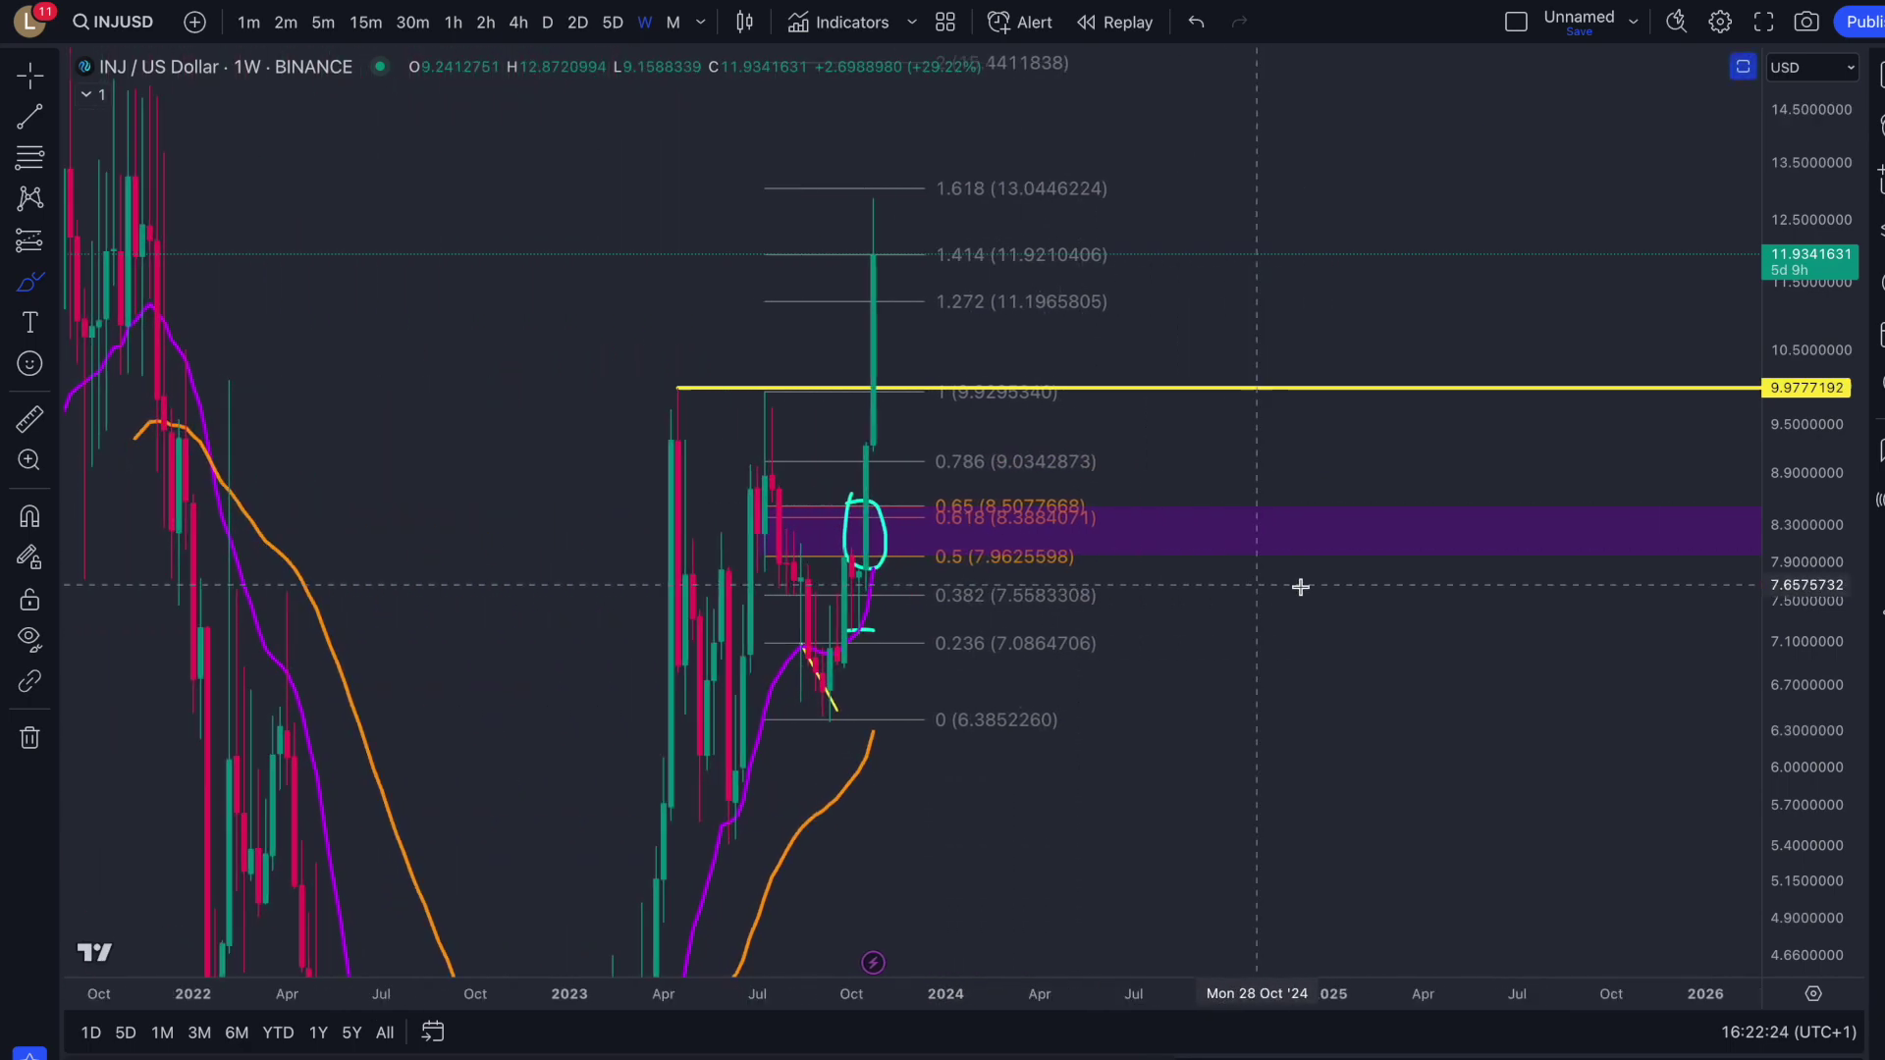
left_click_drag(616, 695, 617, 705)
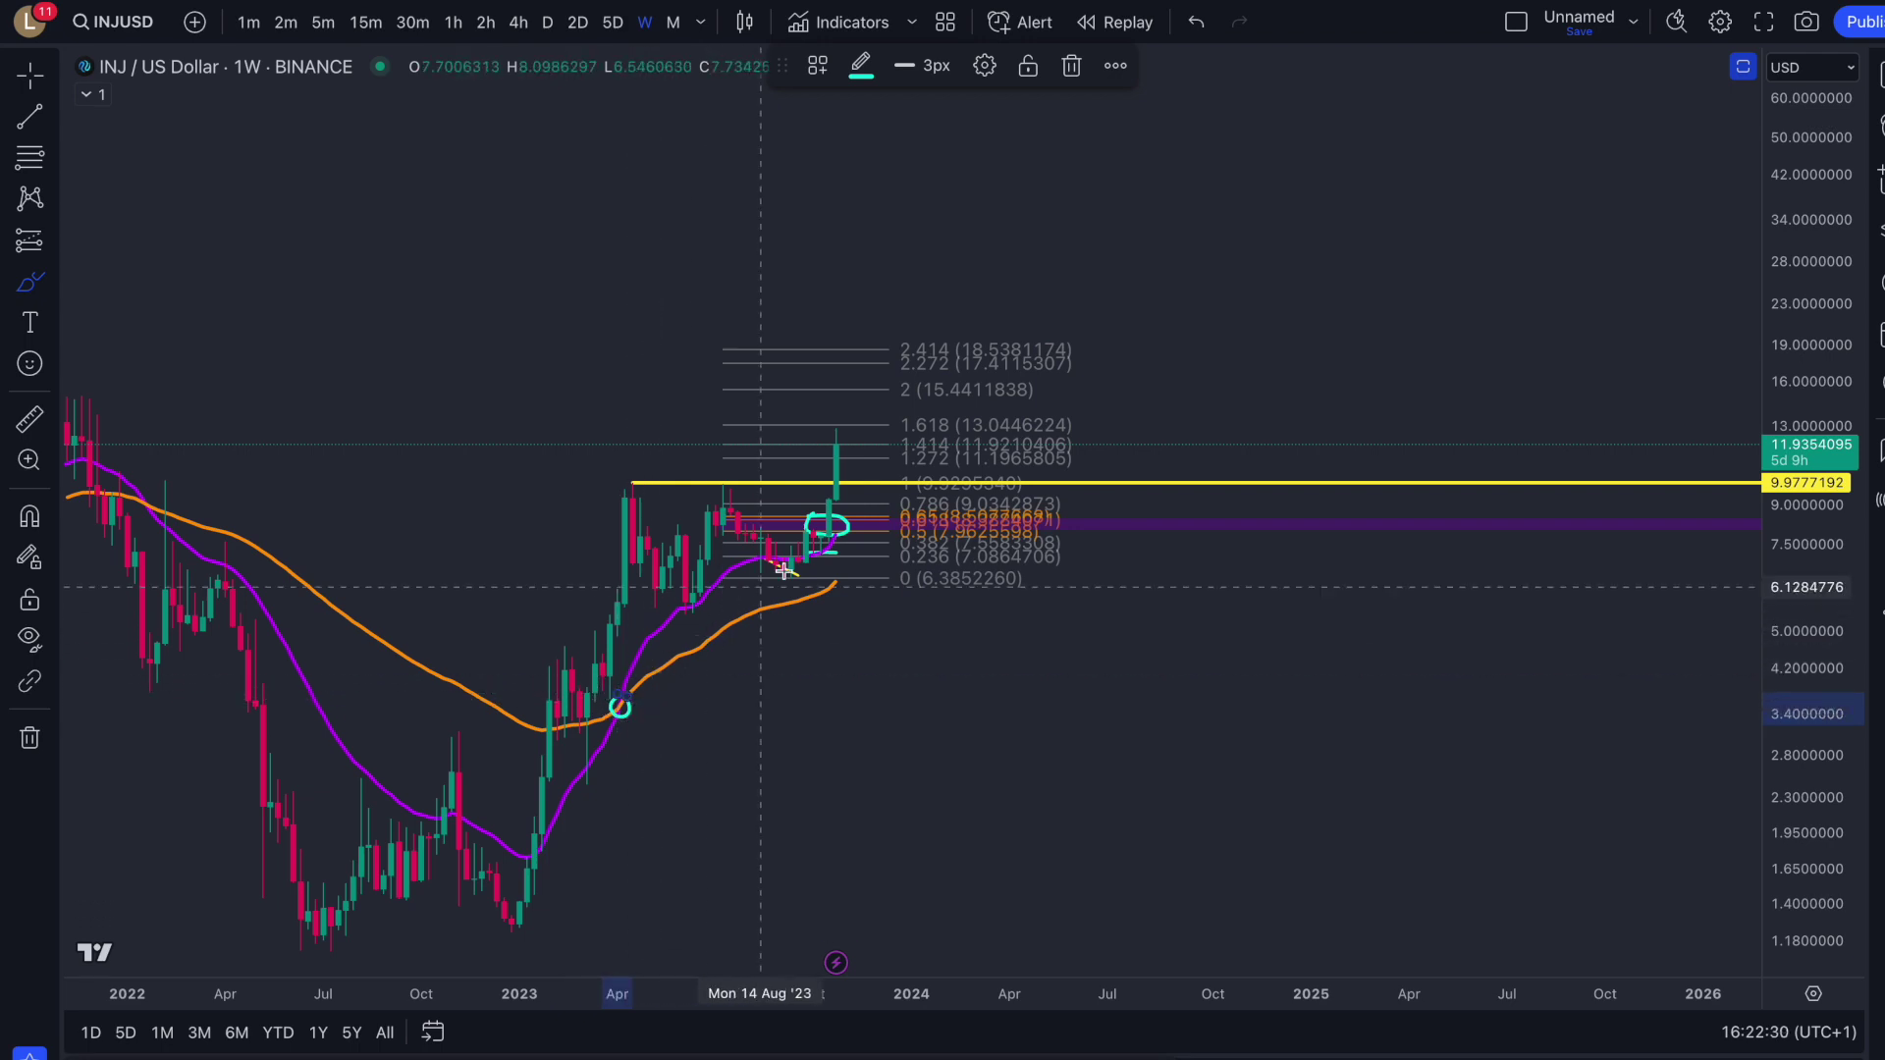
mouse_move(773, 524)
left_mouse_down()
mouse_move(851, 522)
mouse_move(800, 526)
left_mouse_up()
left_click(625, 488)
left_click_drag(625, 488, 856, 491)
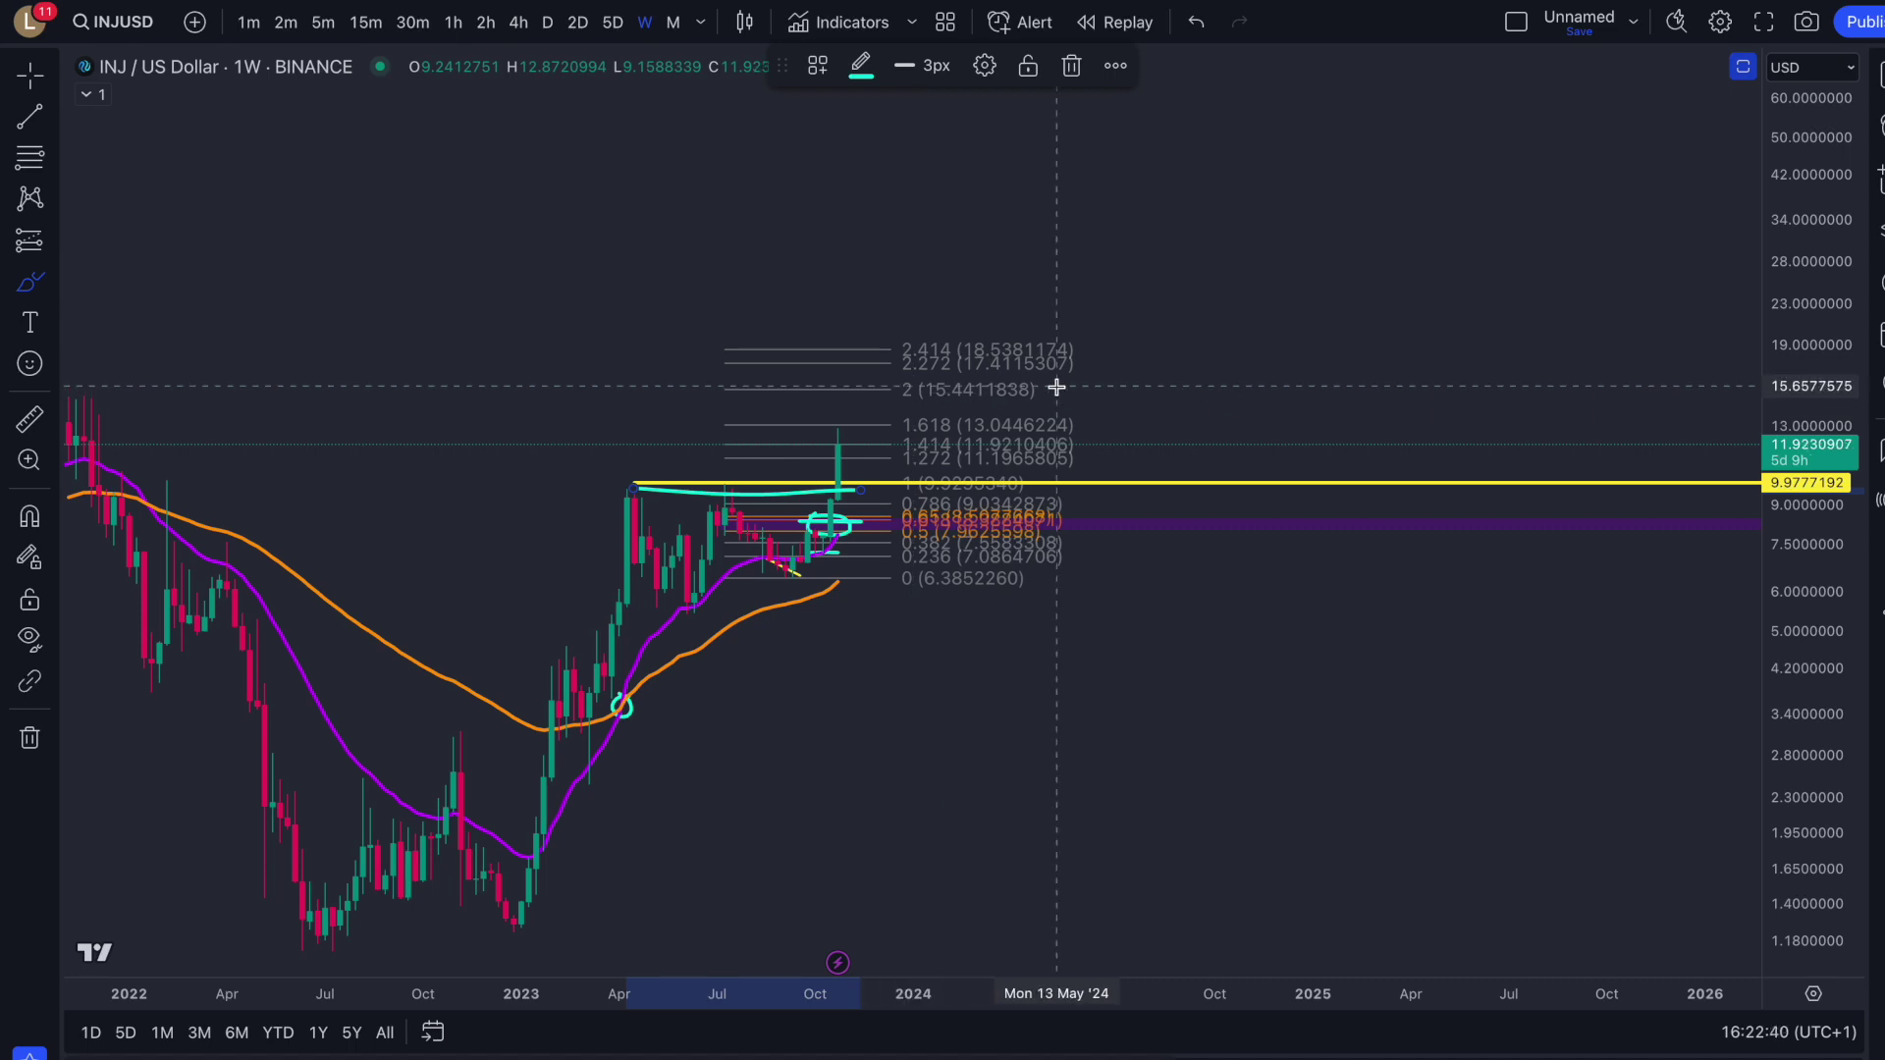
left_click_drag(923, 585, 1008, 583)
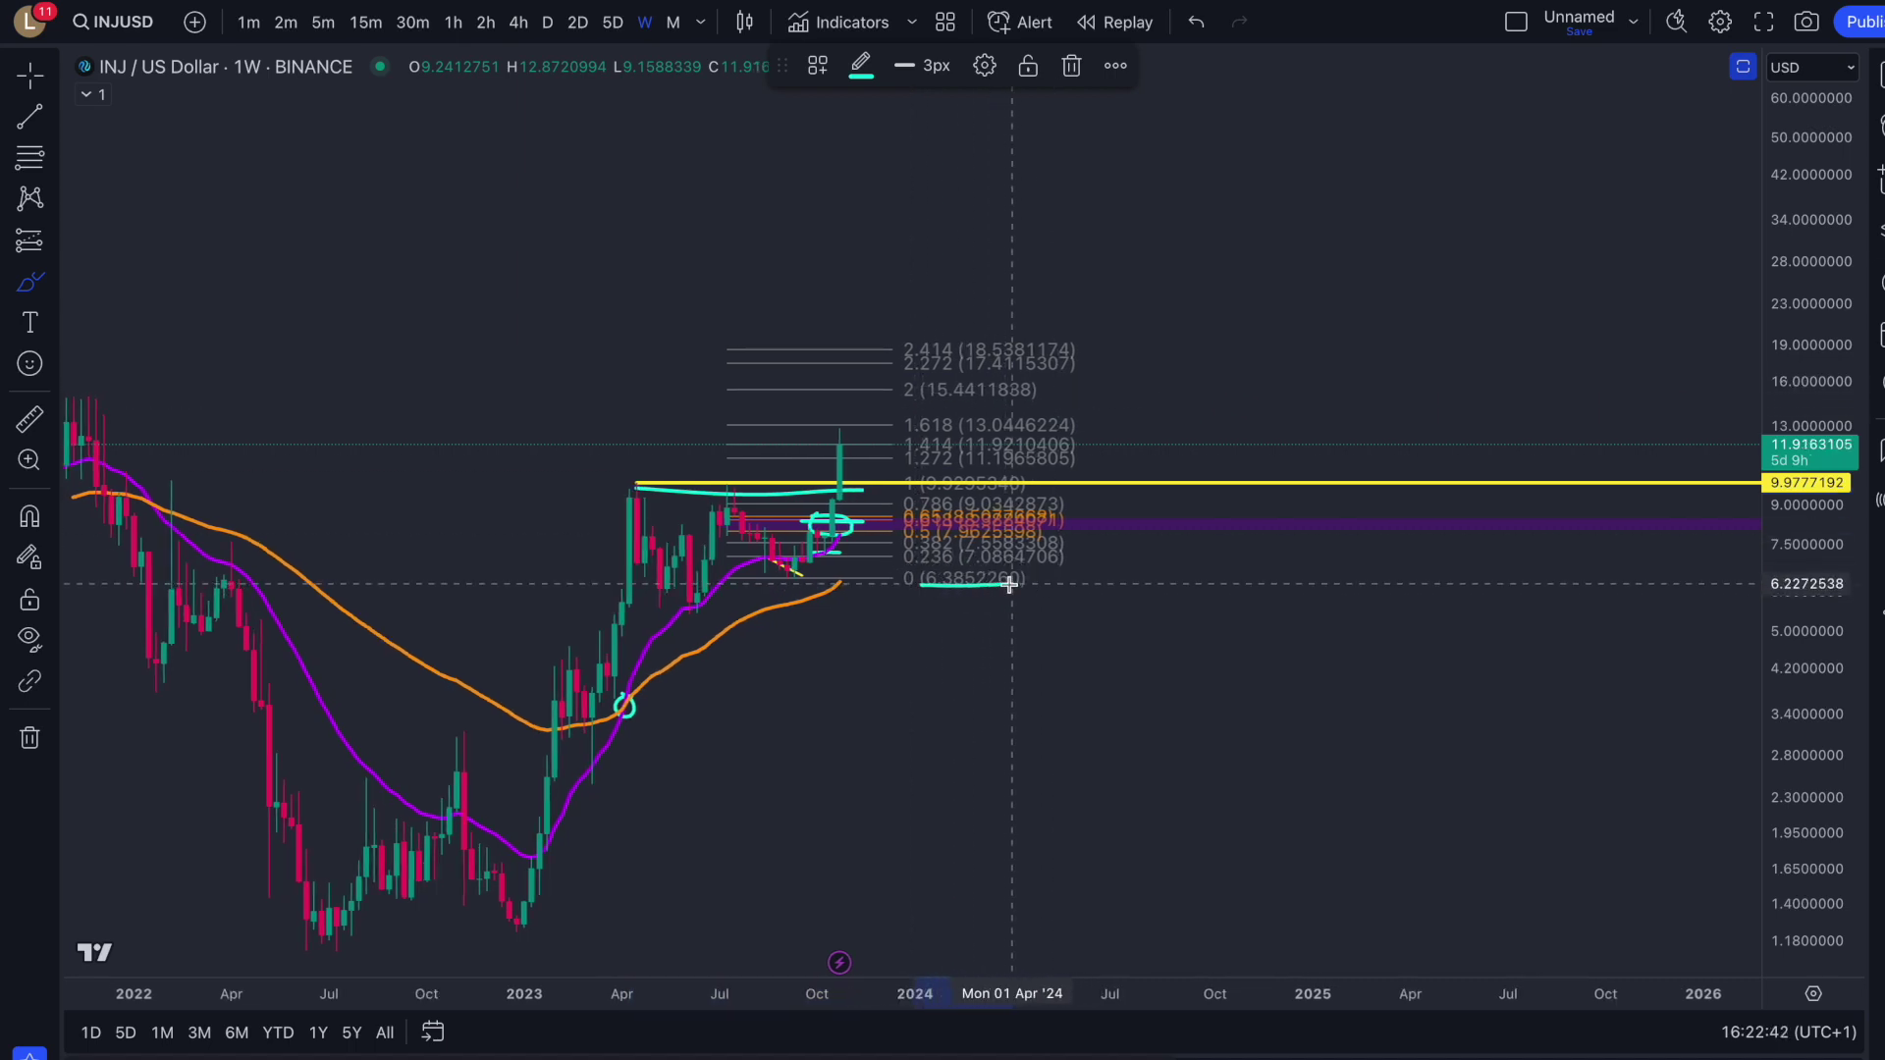
Step: Draw a cyan line across the 0.618 zone and circle the 2.414–1.618 upside targets
scroll(833, 530, "up", 1)
left_click_drag(833, 530, 1022, 527)
scroll(1022, 527, "up", 2)
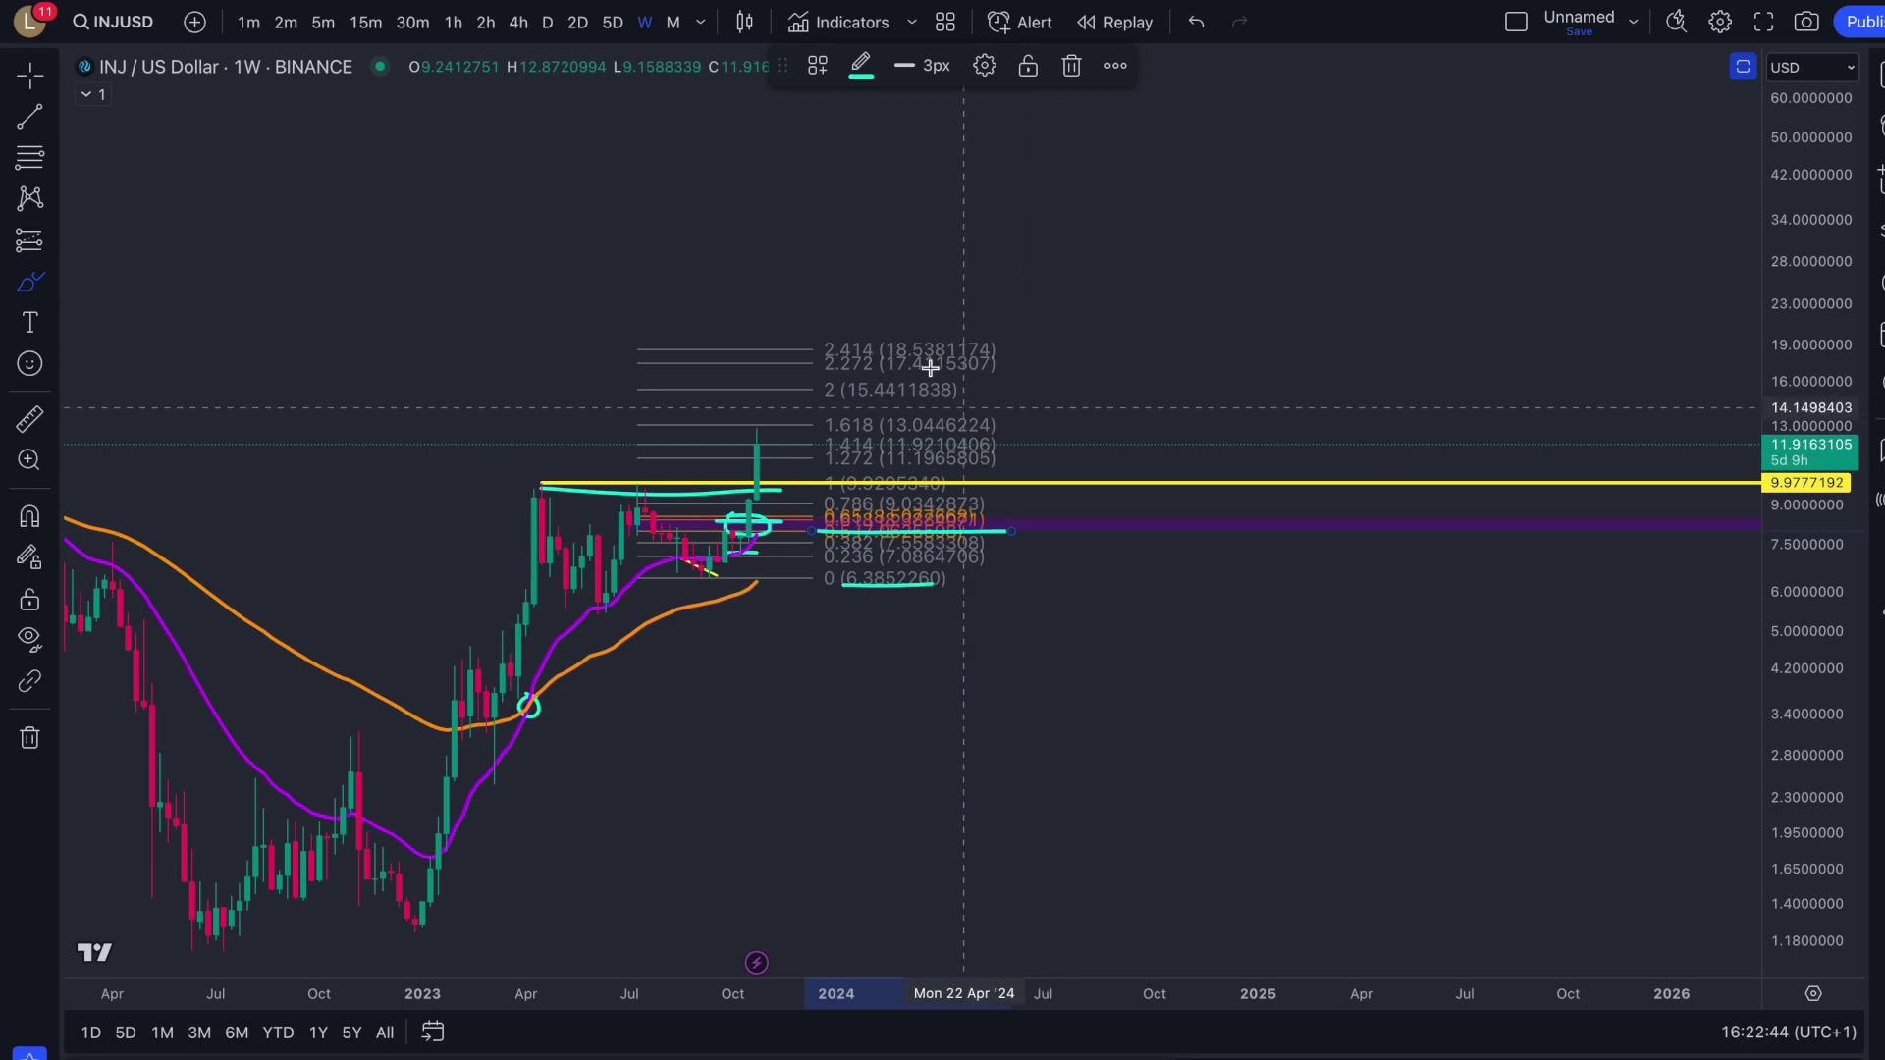
mouse_move(853, 309)
left_mouse_down()
mouse_move(837, 437)
mouse_move(1086, 403)
mouse_move(840, 315)
left_mouse_up()
left_click(29, 419)
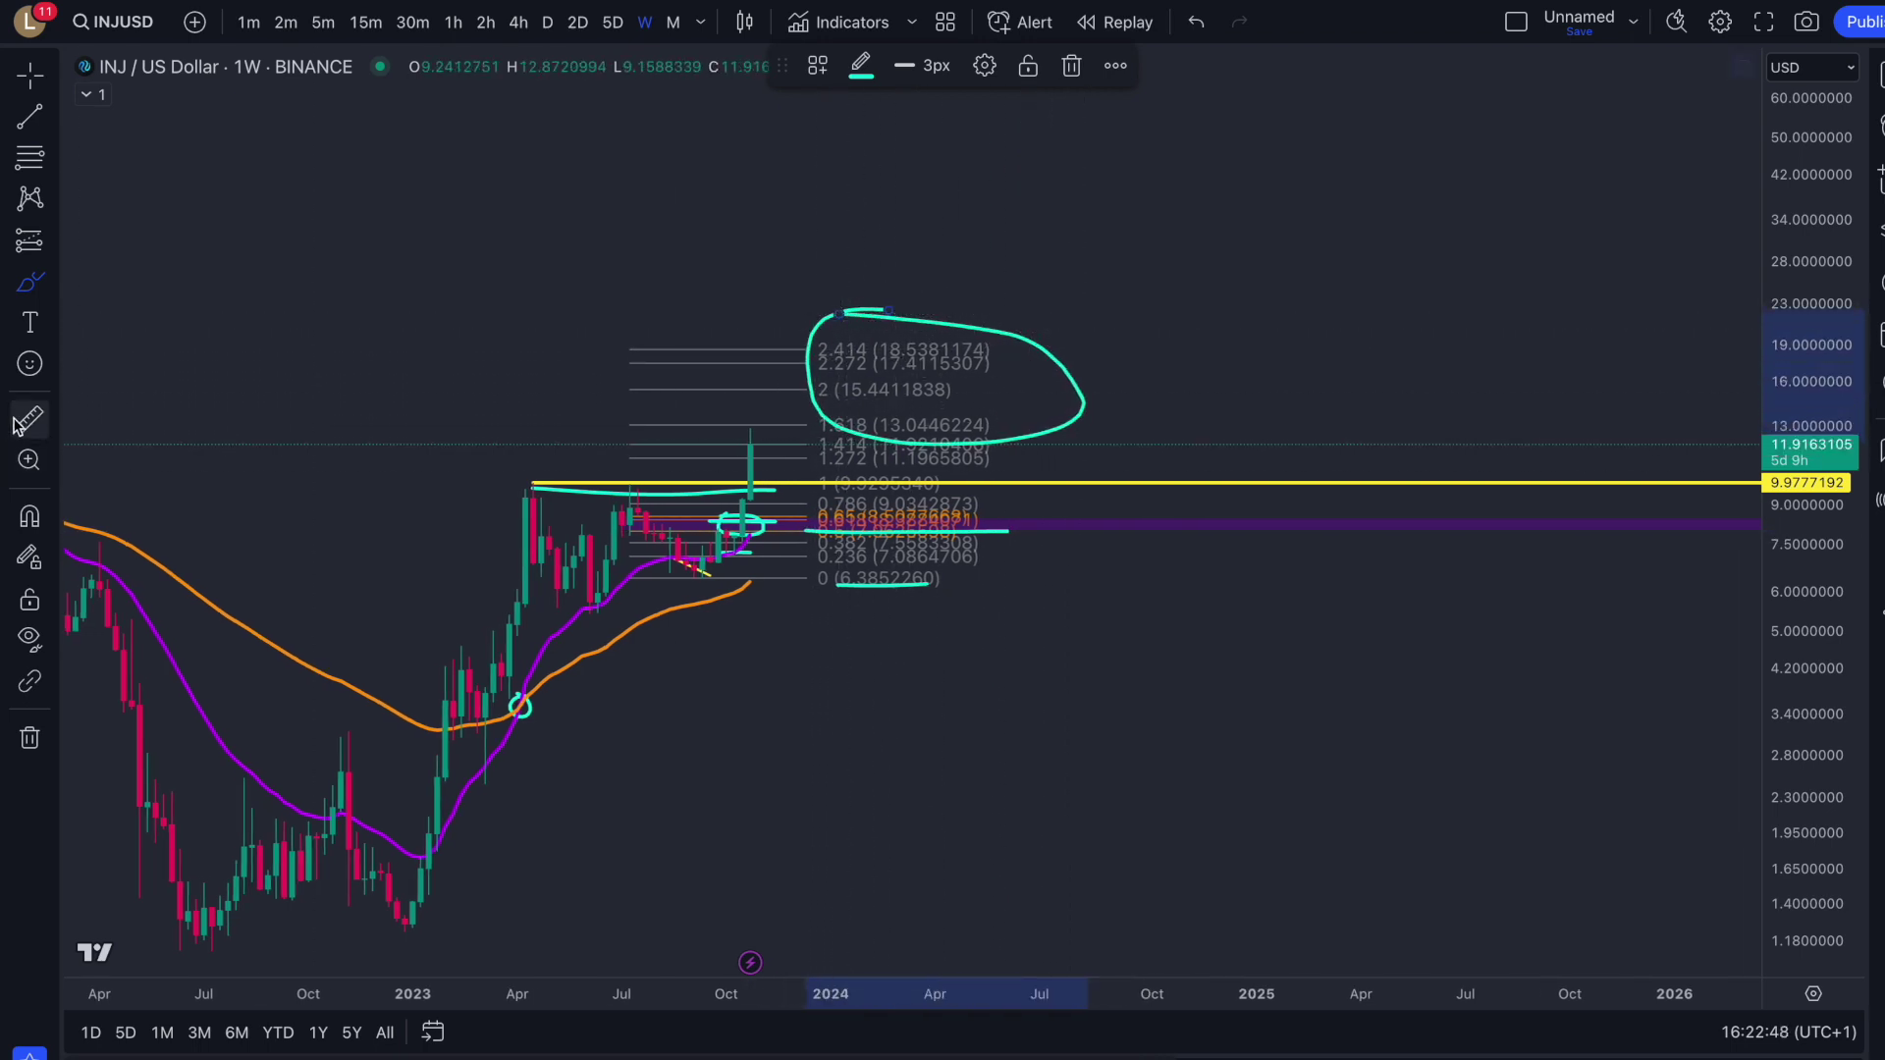
left_click(759, 447)
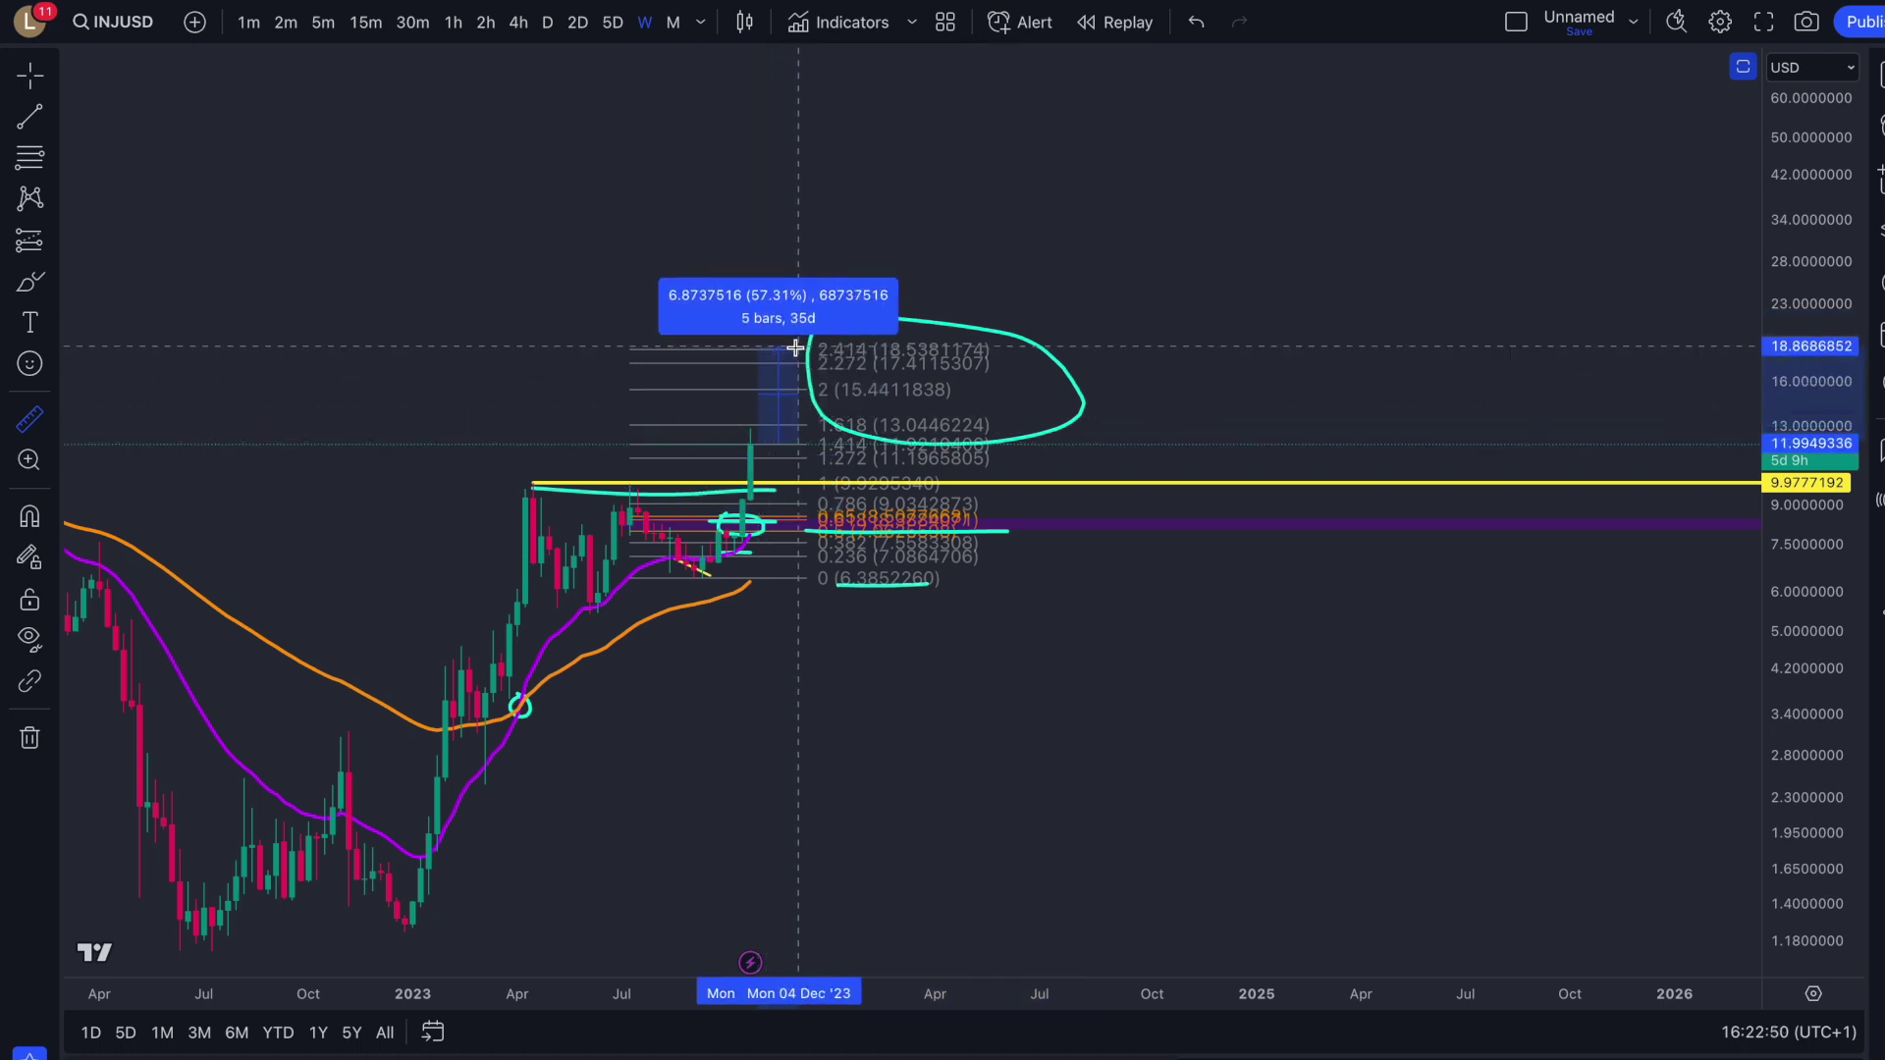
left_click(794, 348)
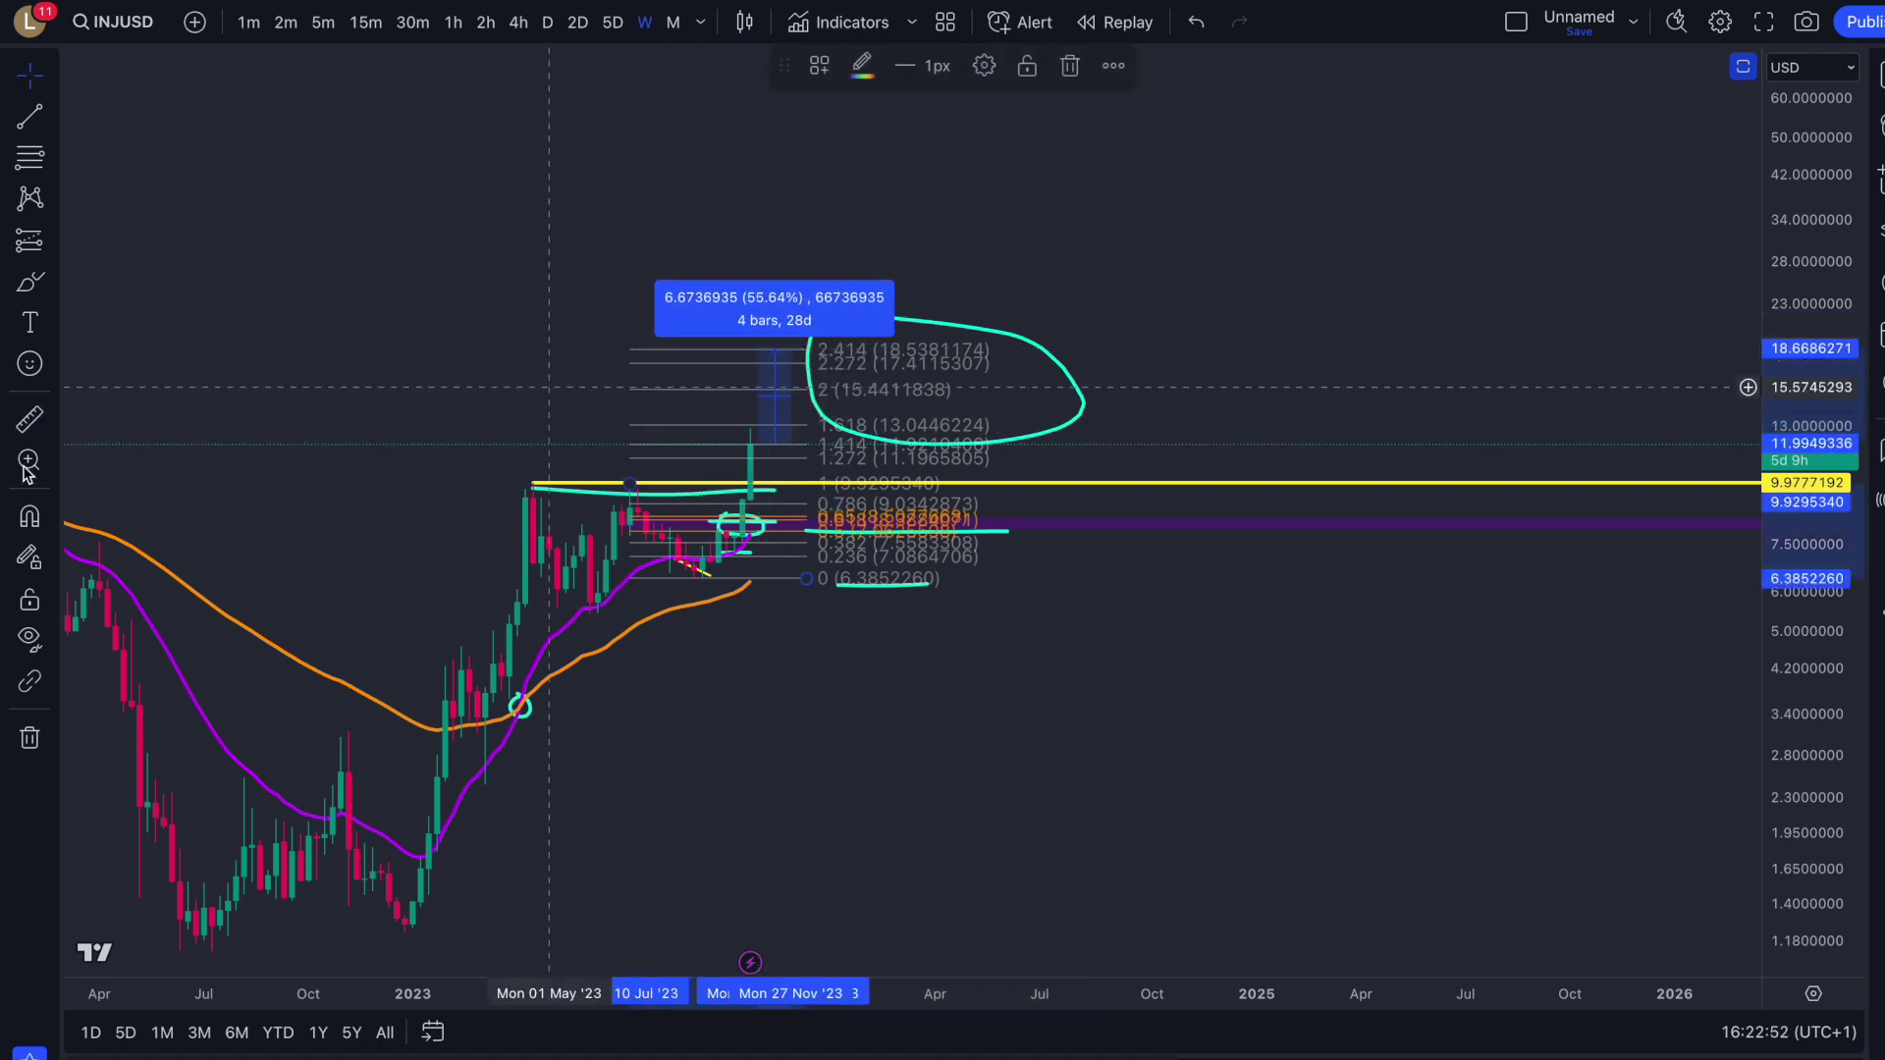
left_click(744, 521)
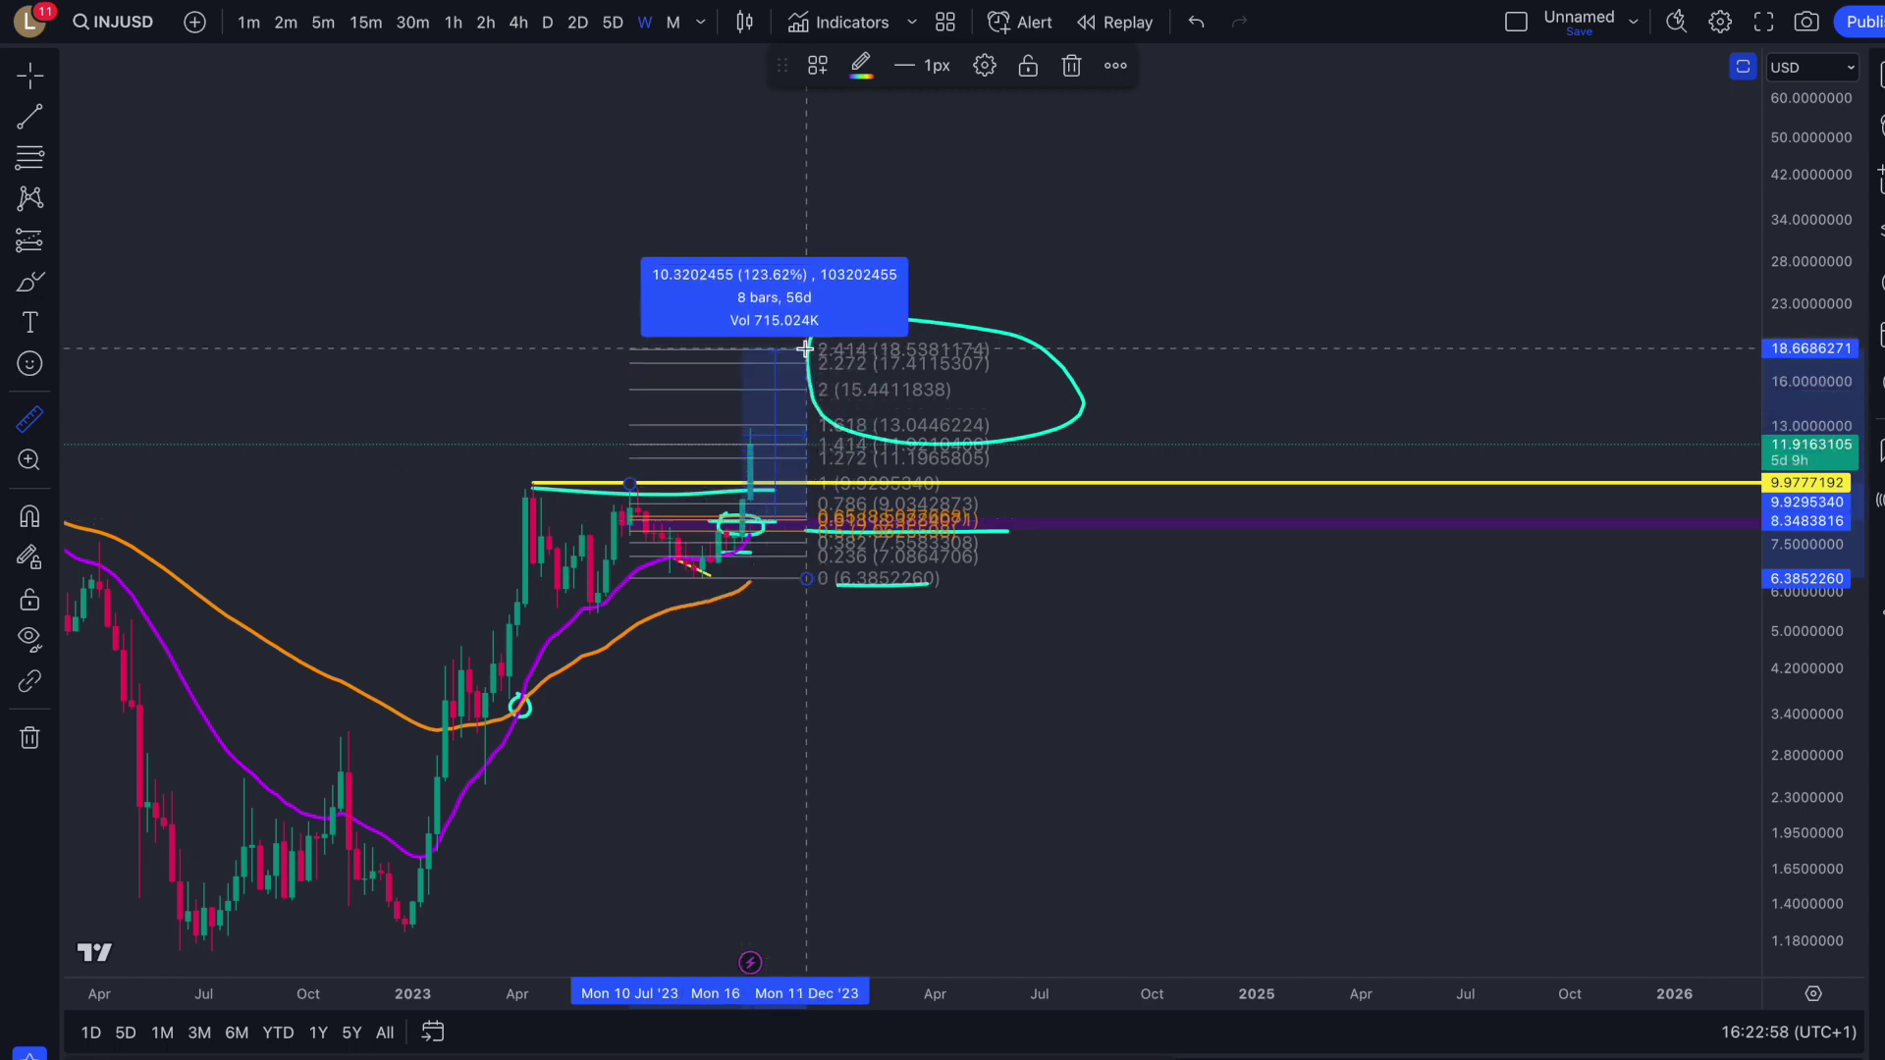
left_click(773, 349)
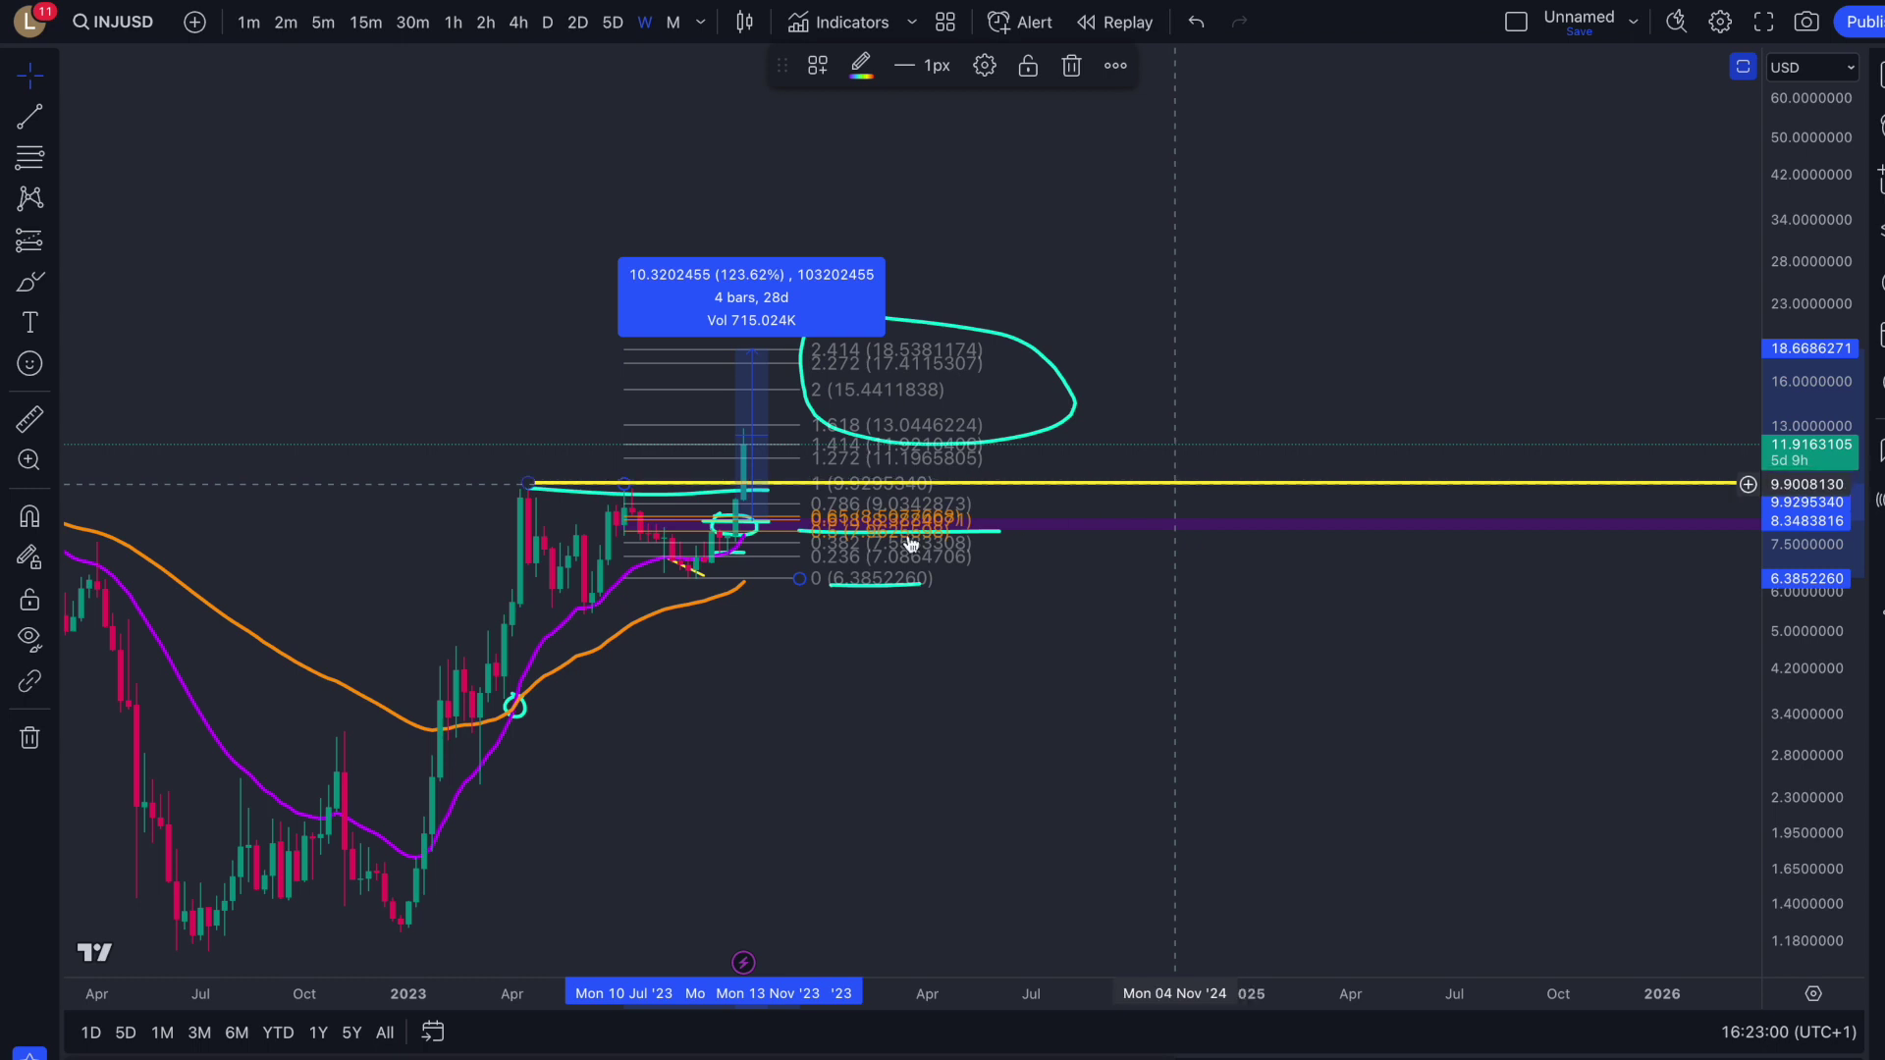
left_click(1087, 601)
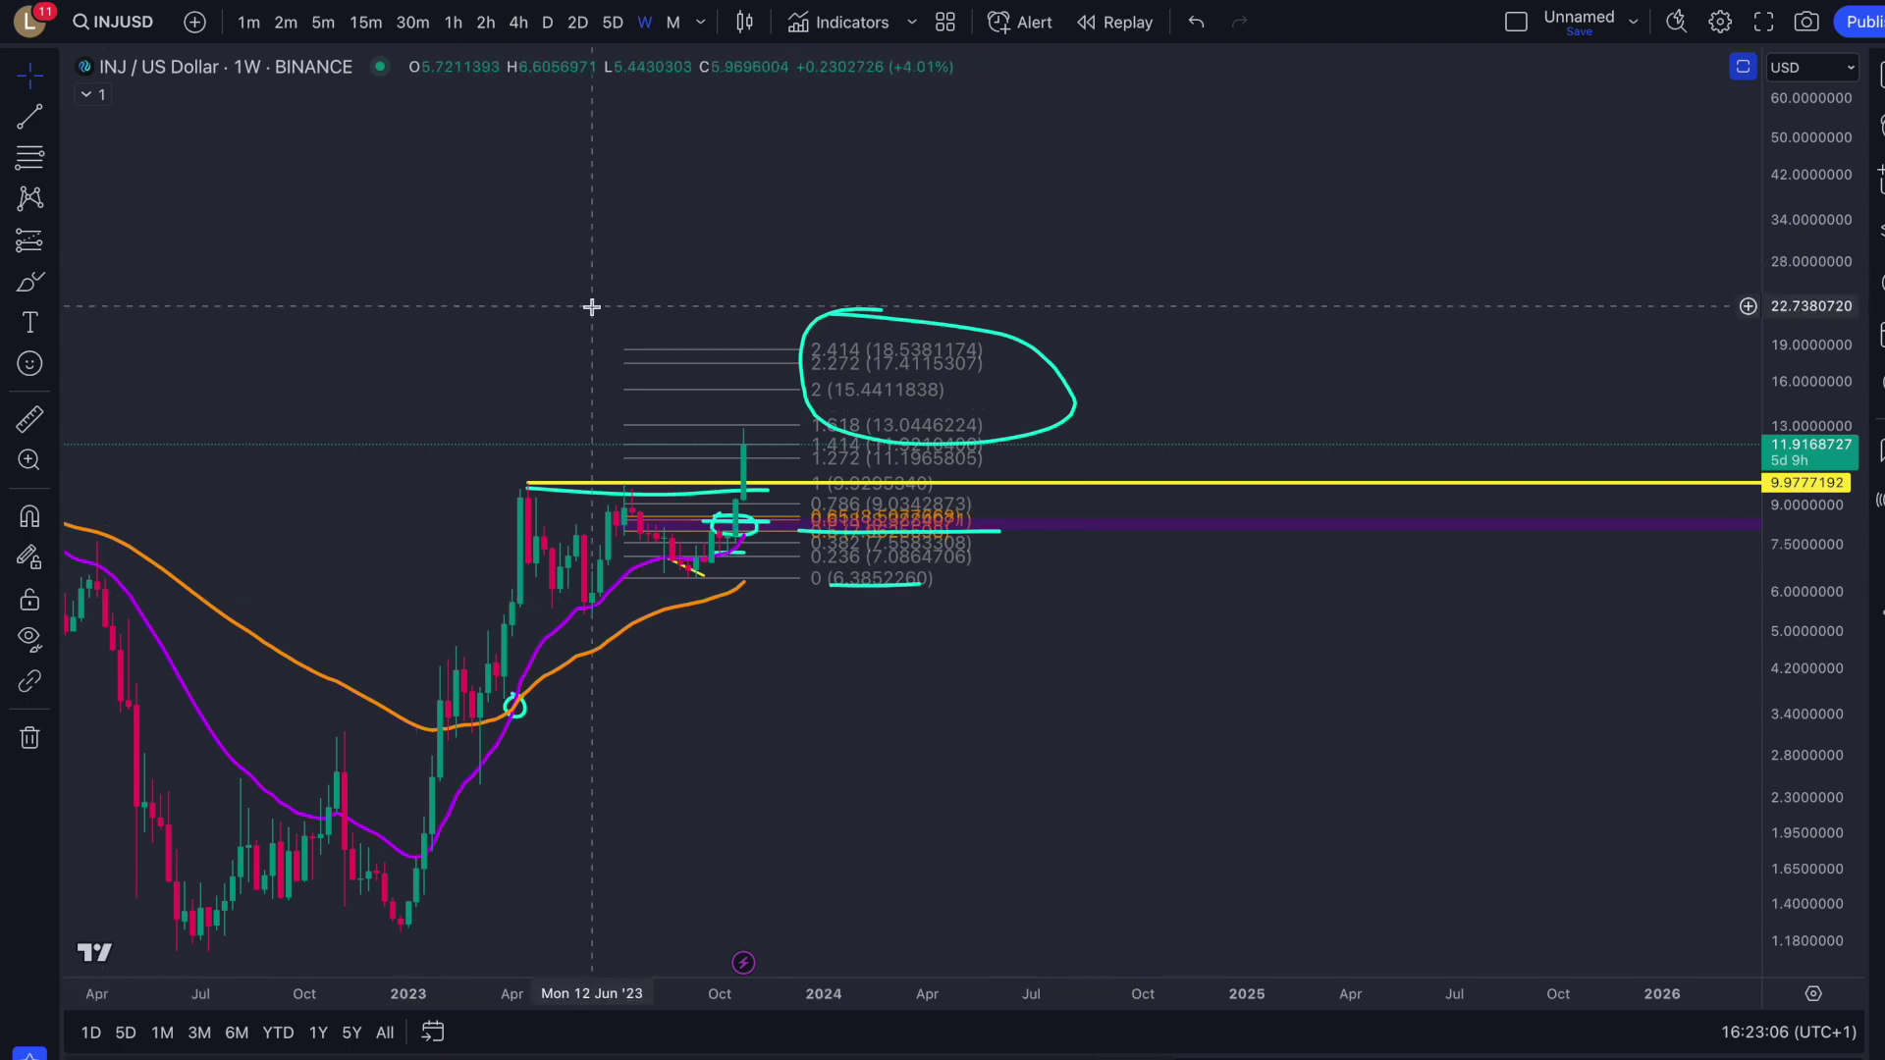
scroll(551, 303, "left", 5)
scroll(1659, 746, "up", 3)
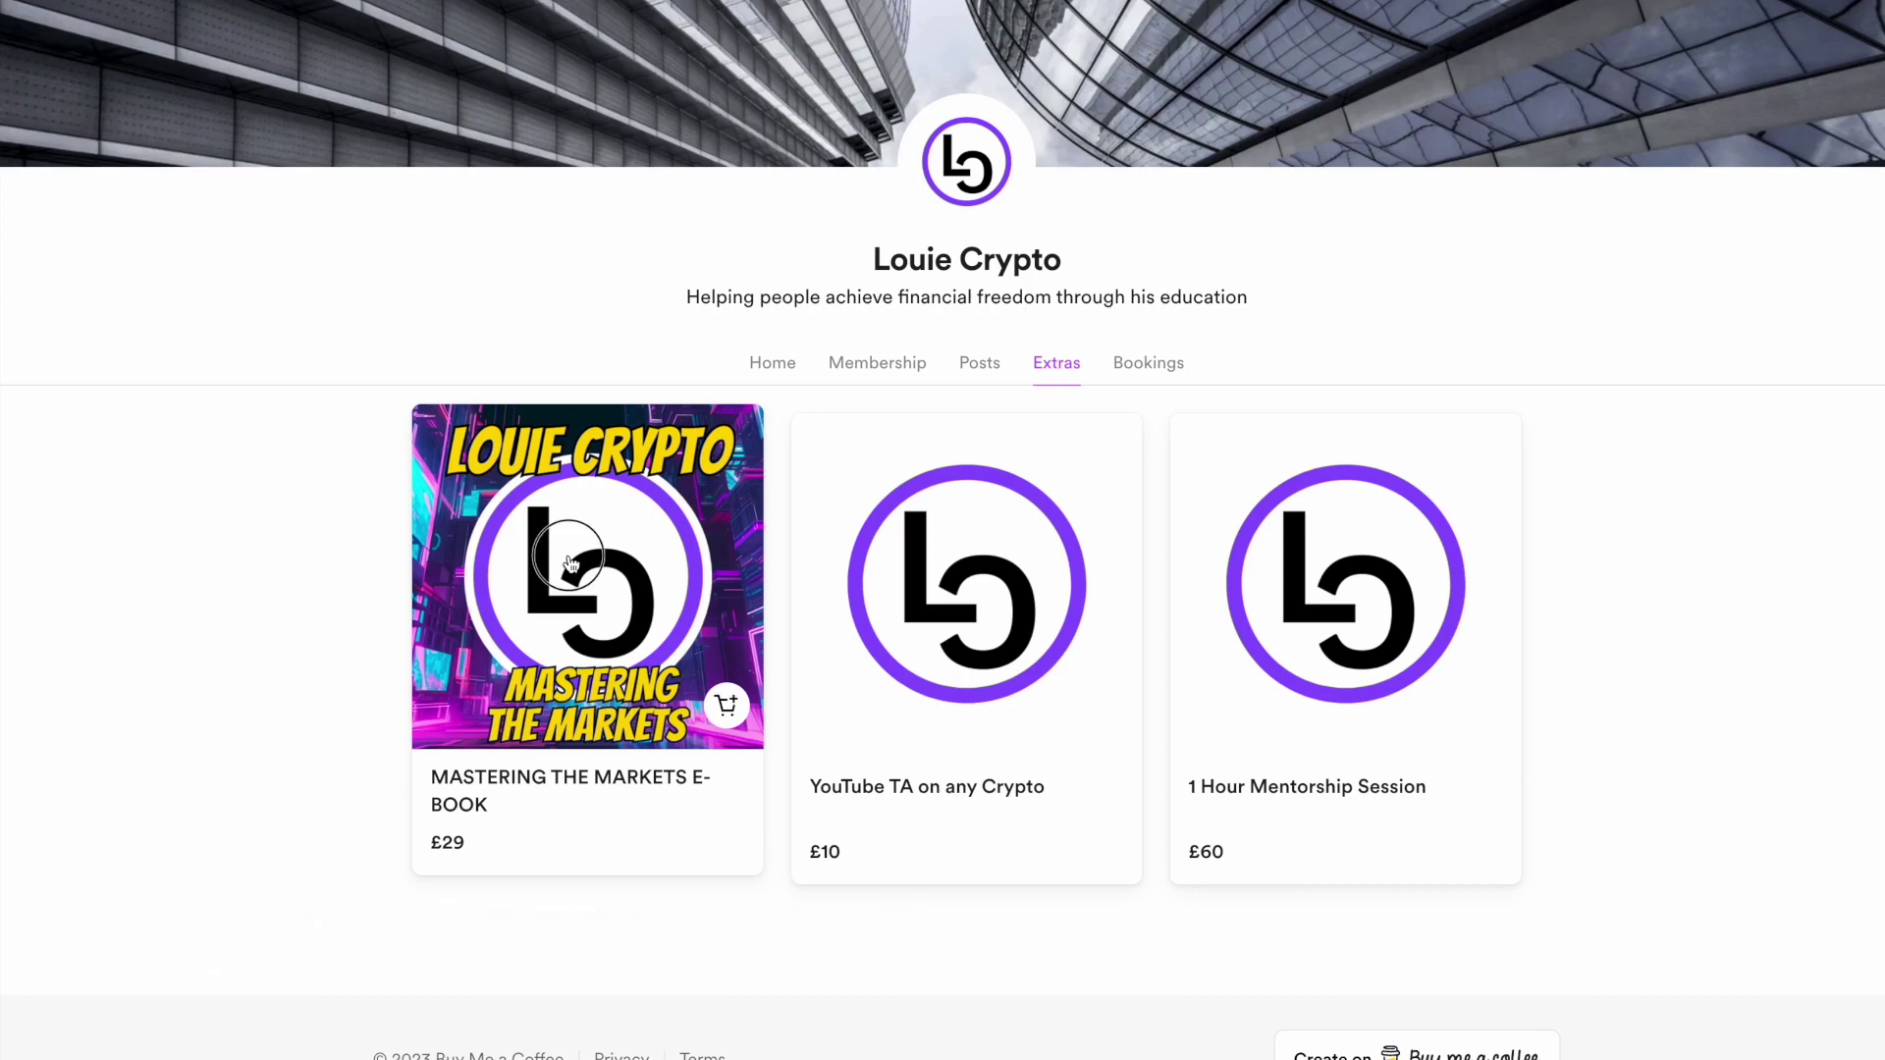
Step: Open the Mastering the Markets e-book details, then scroll Bookings down to the £615 Full Plan
left_click(569, 562)
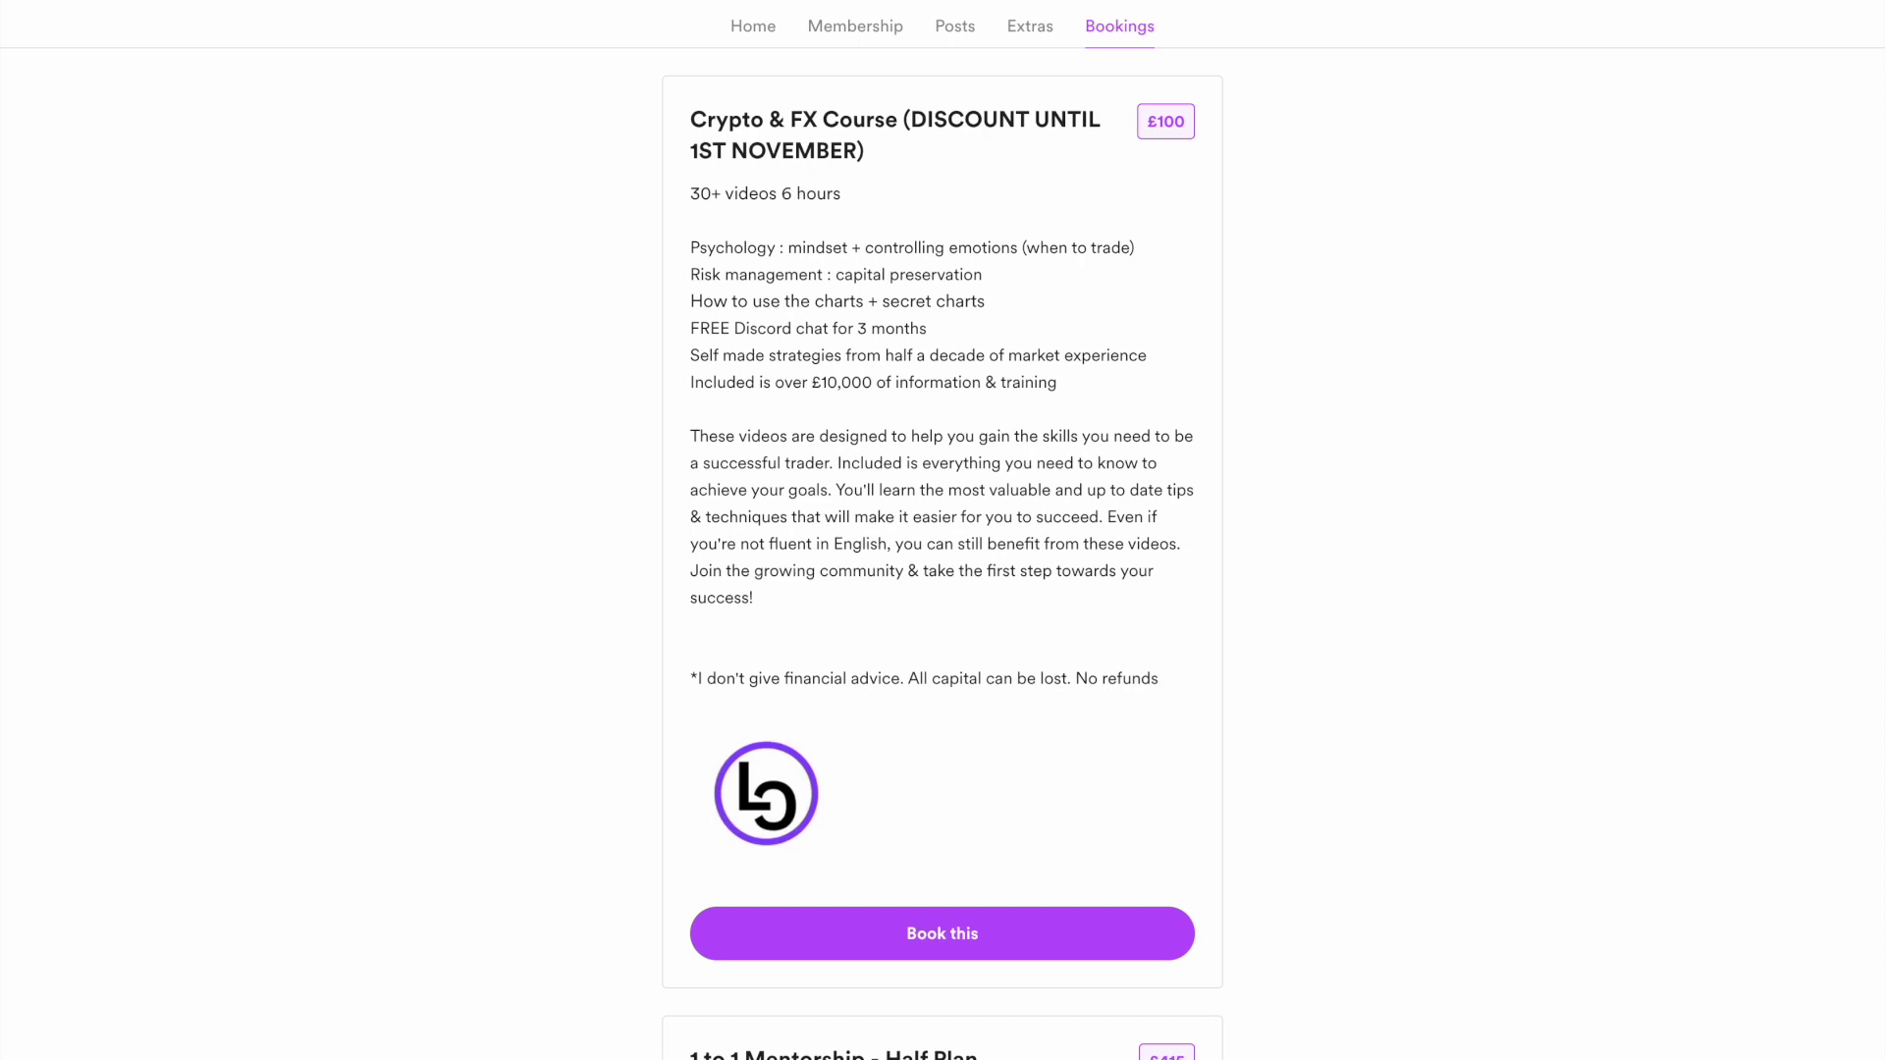
scroll(943, 530, "down", 10)
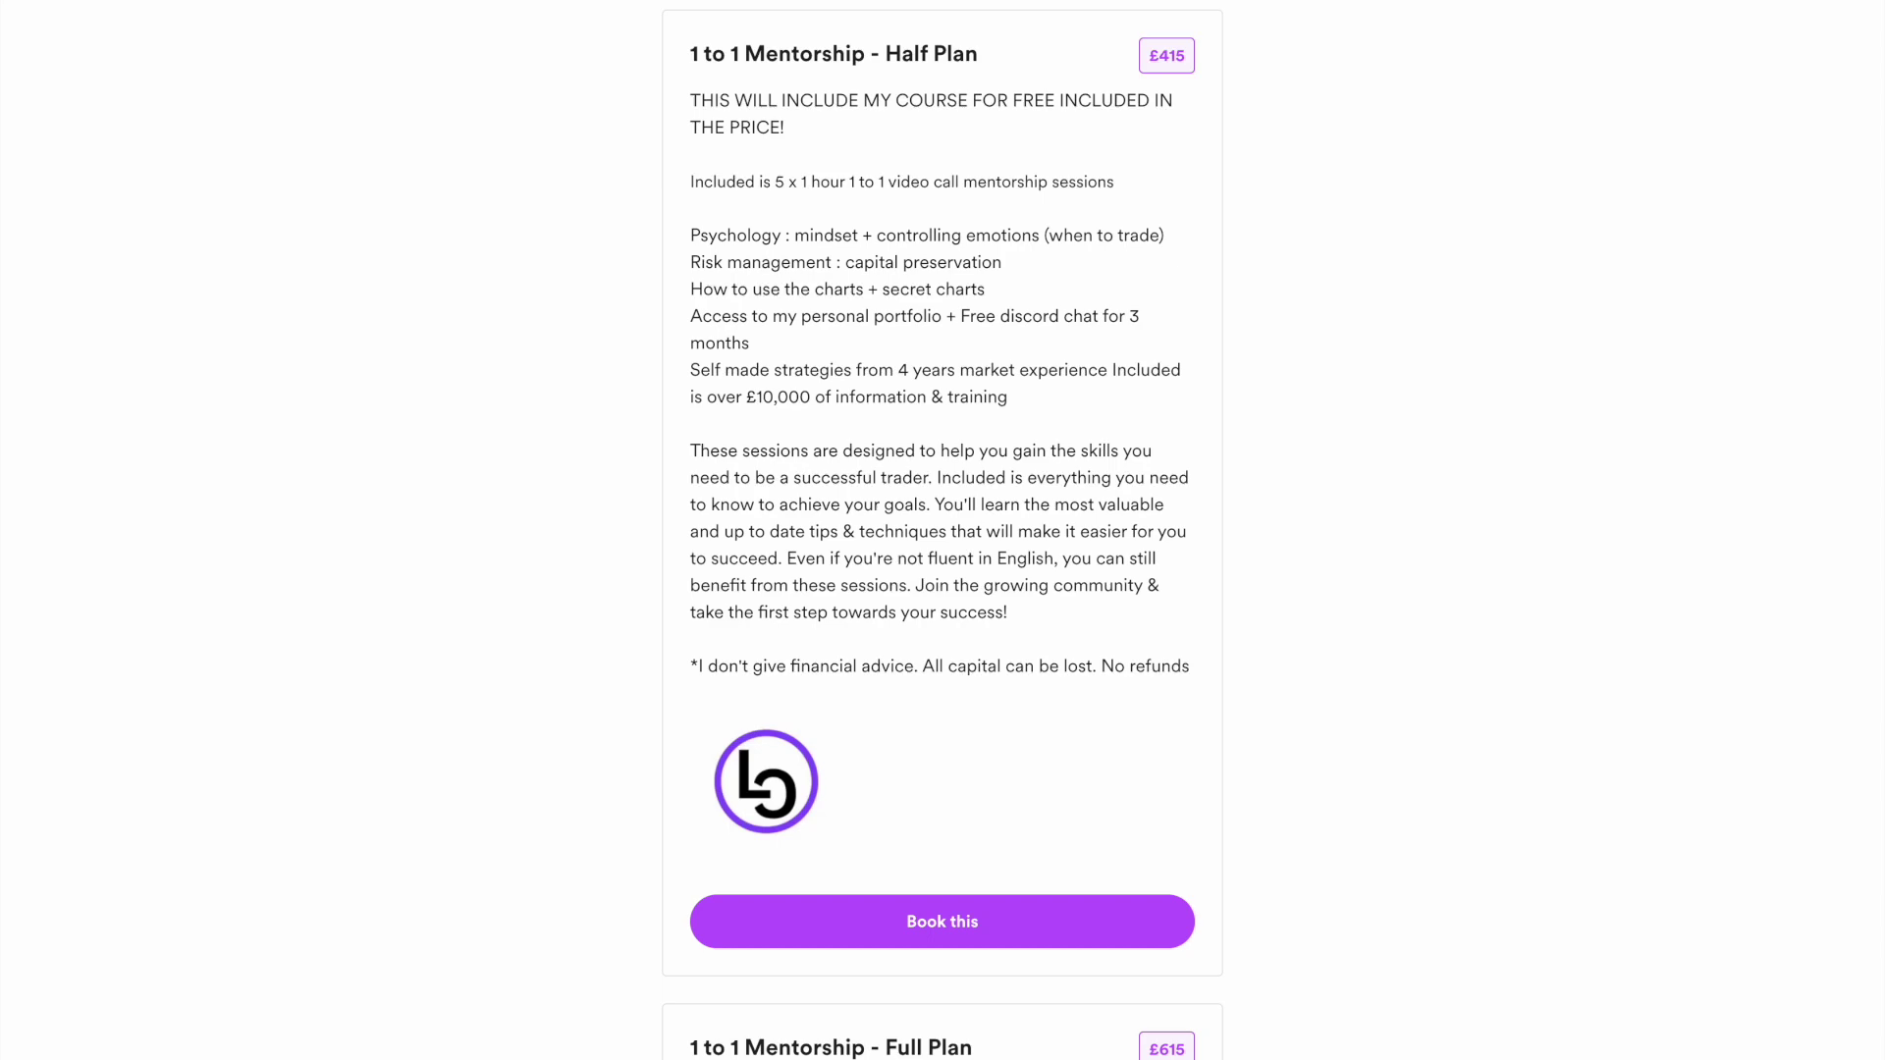
scroll(1265, 397, "down", 8)
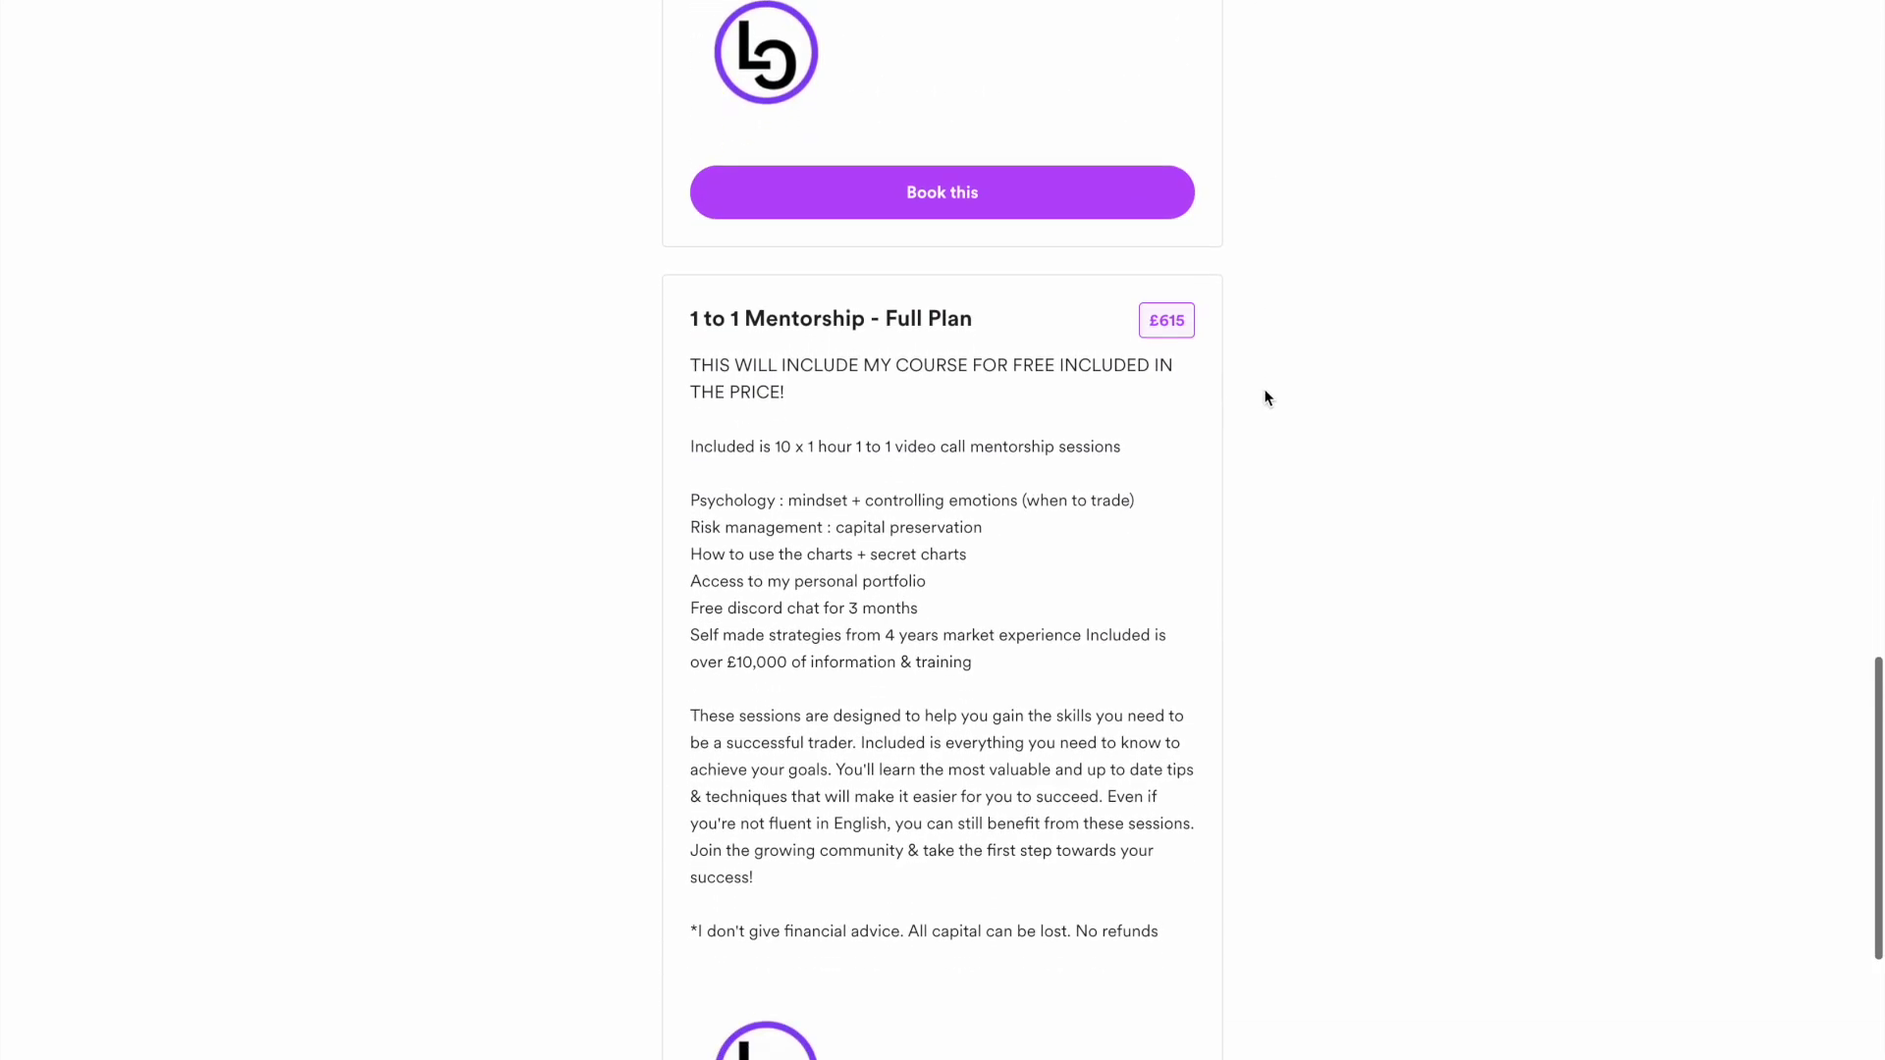